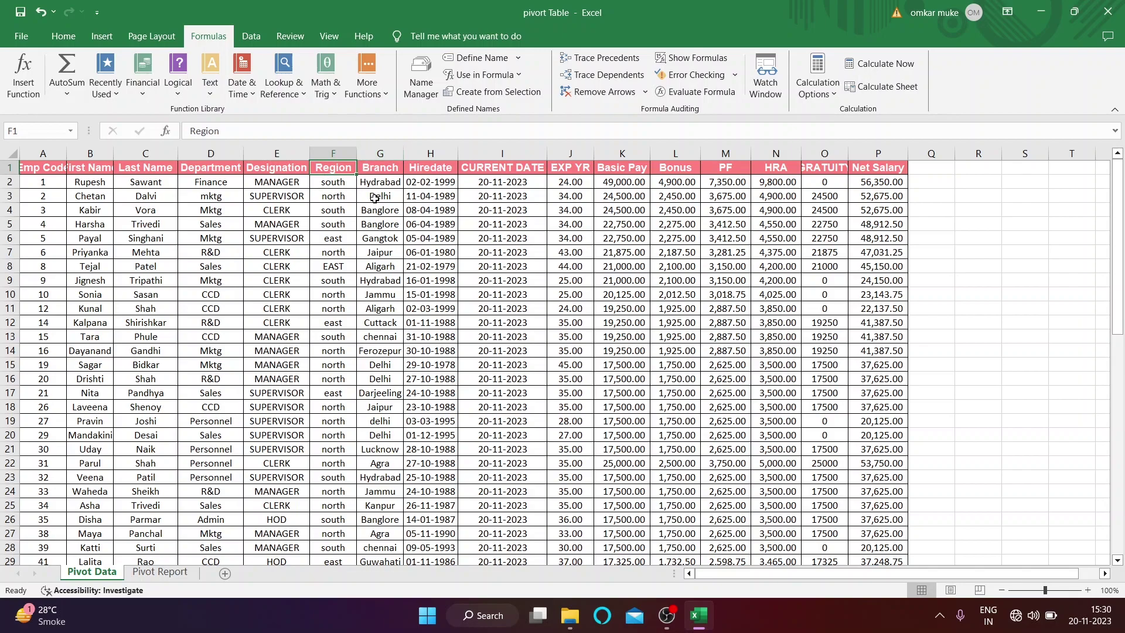
- Auto-fit the widths of the Emp Code and First Name columns on the Pivot Data sheet
click(389, 185)
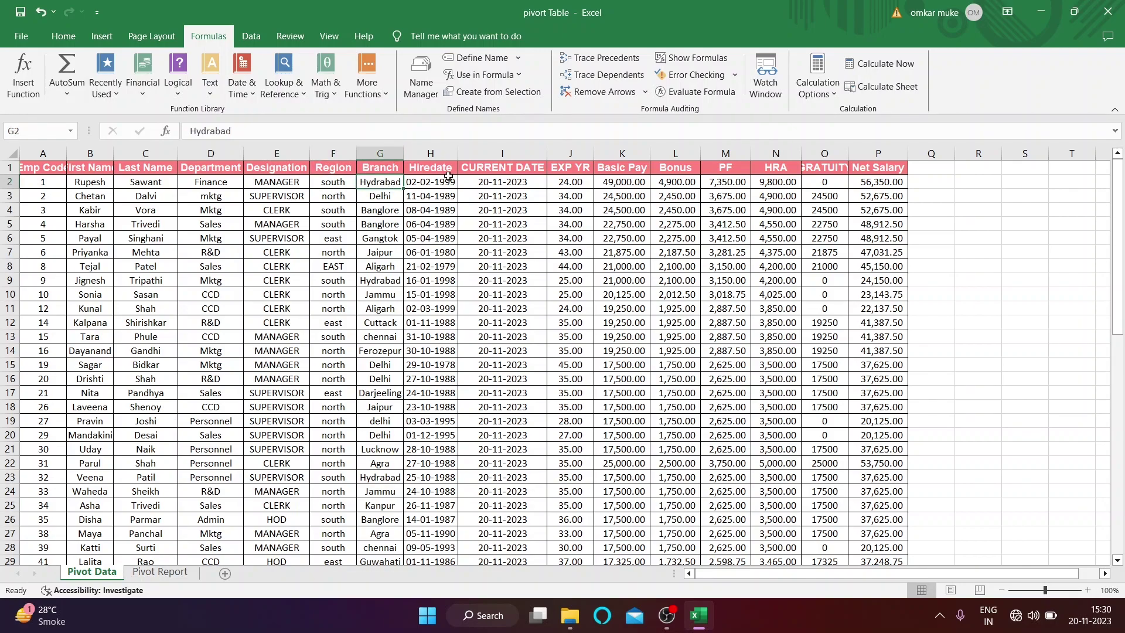
click(501, 183)
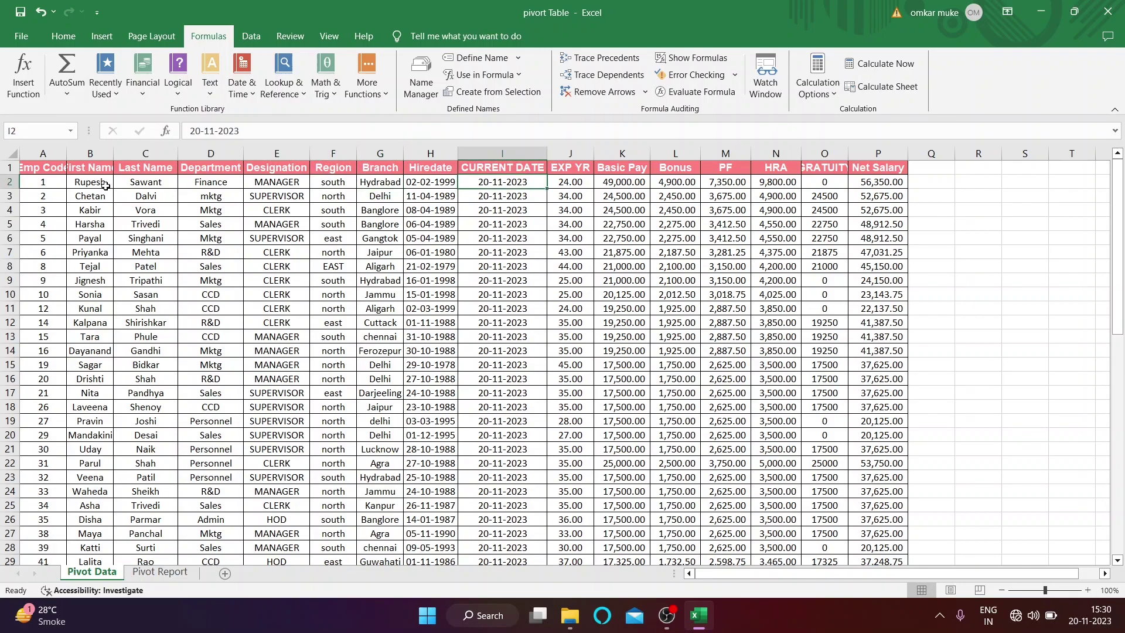
double_click(66, 153)
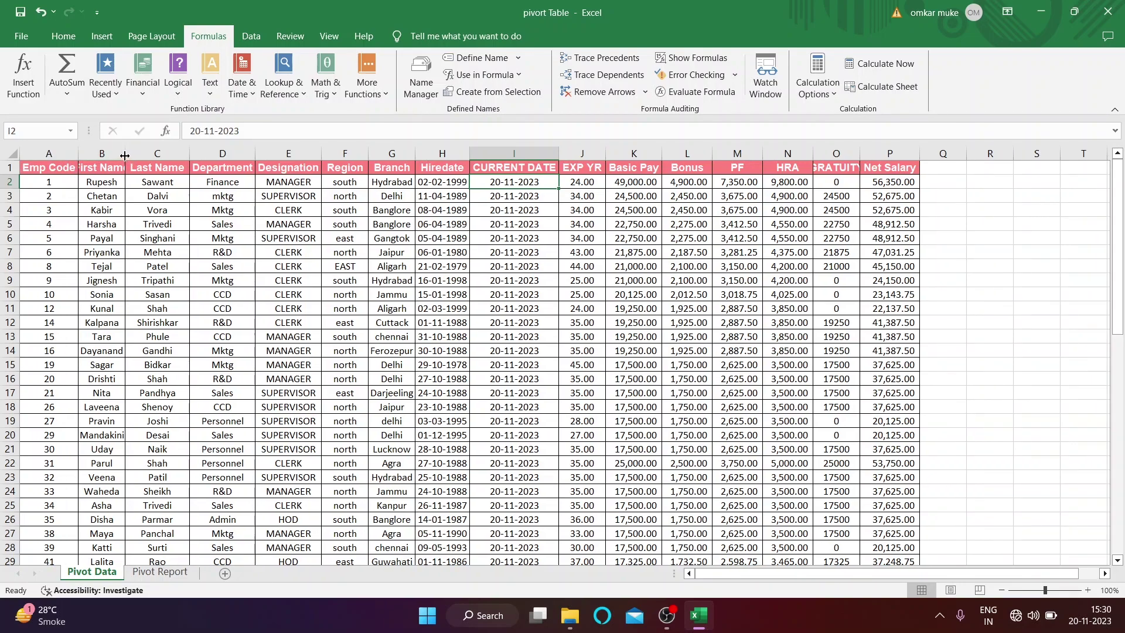
double_click(125, 154)
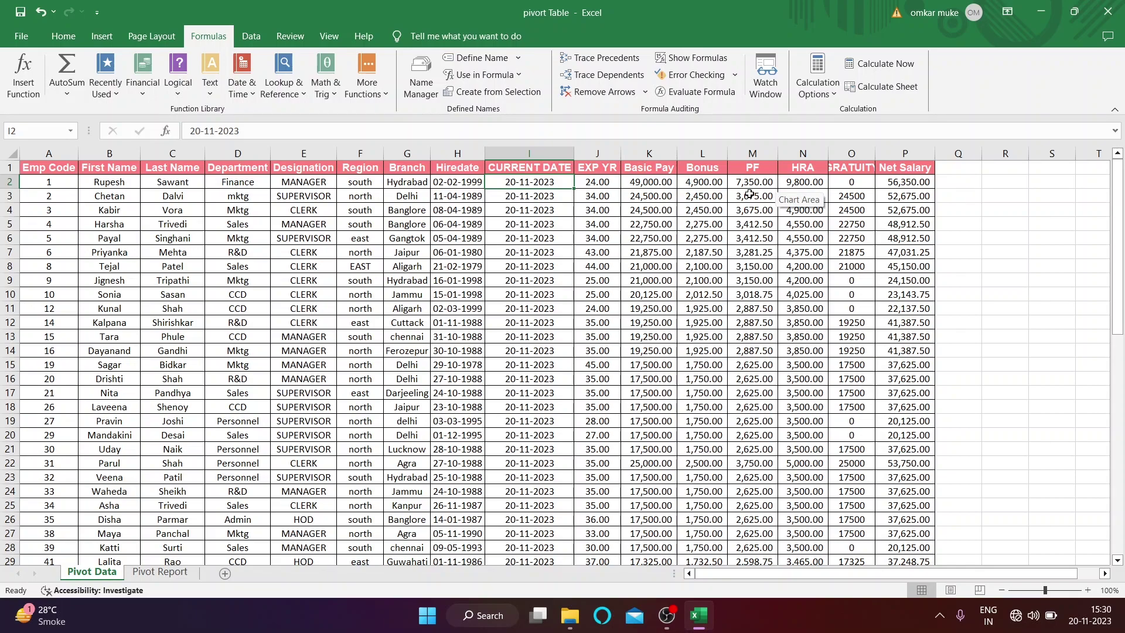
- Start a PivotTable from the employee data and reselect its source range as 'Pivot Data'!$A$1:$P$63
click(534, 223)
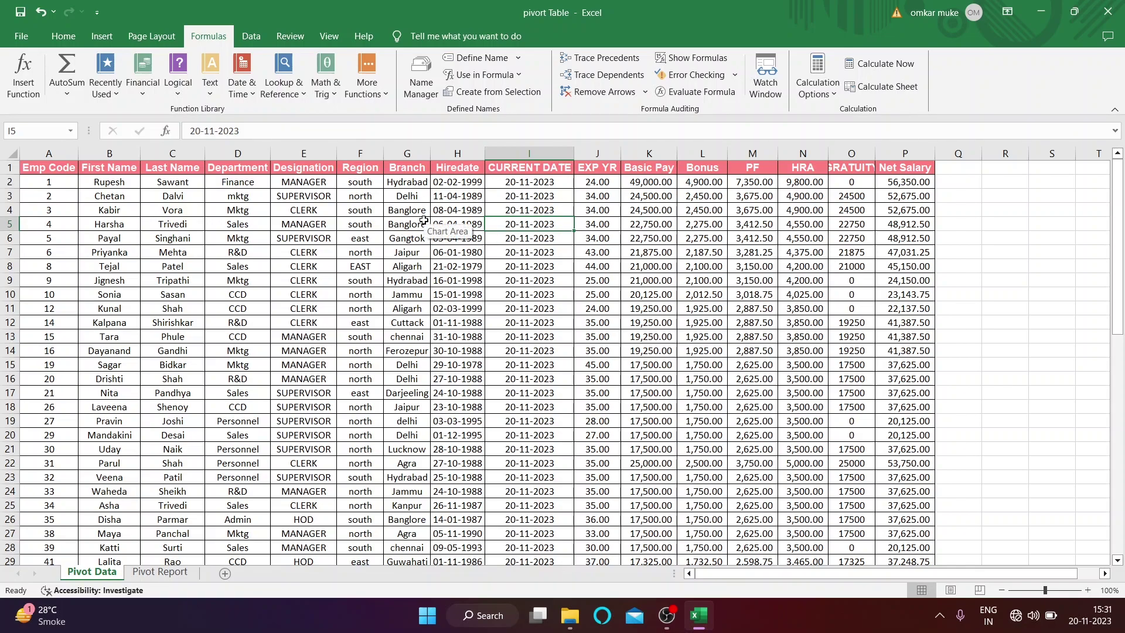
click(520, 252)
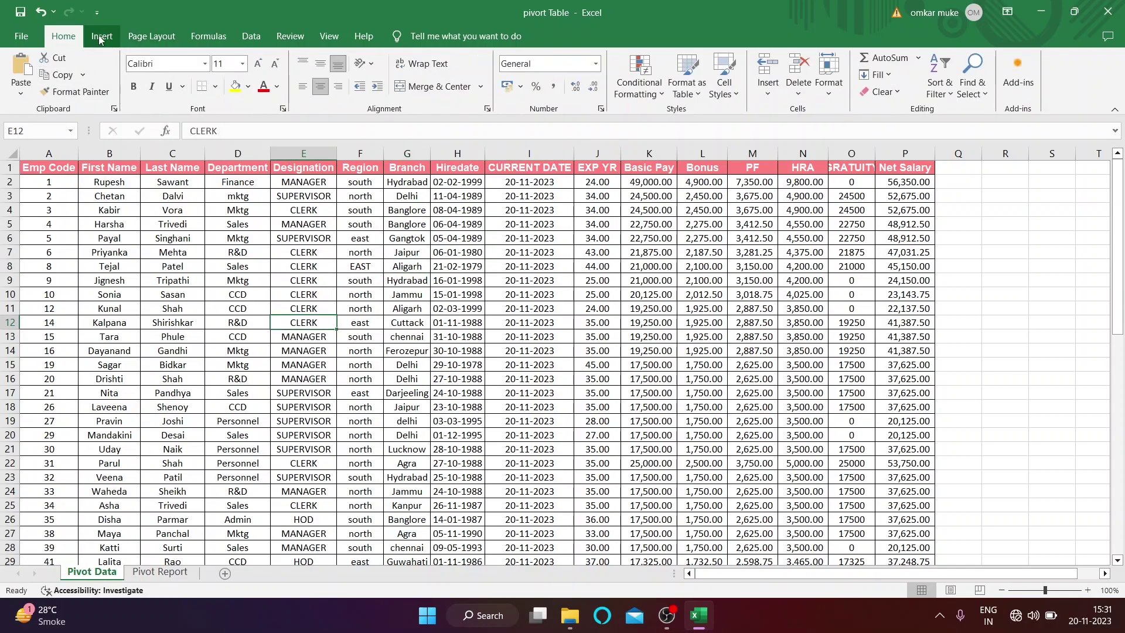
click(101, 37)
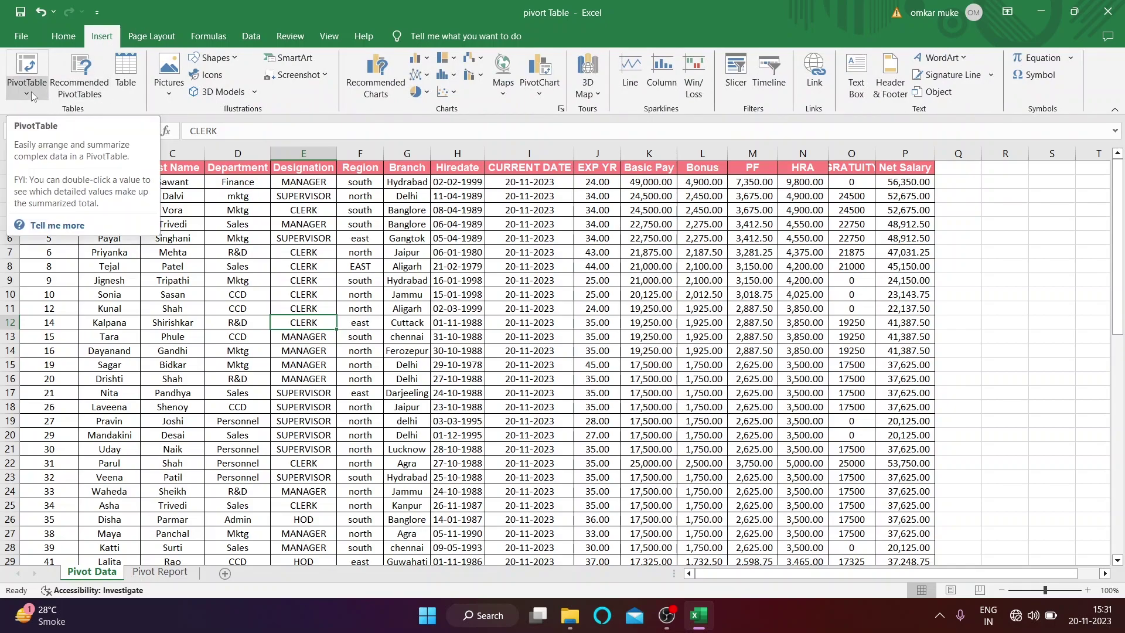
click(37, 62)
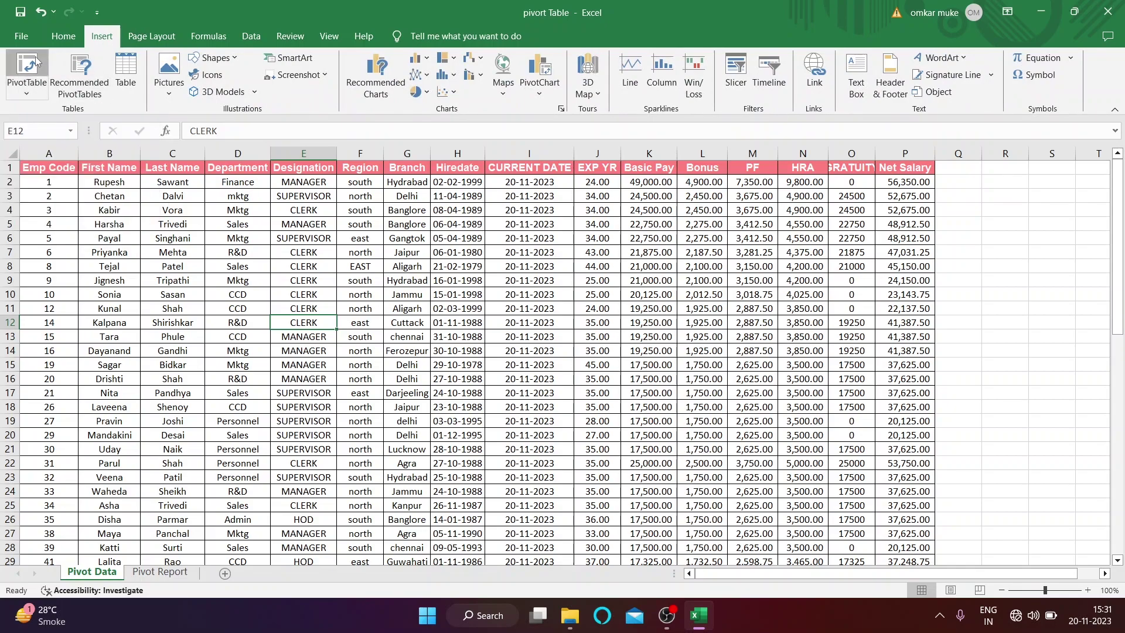
drag(721, 317, 378, 340)
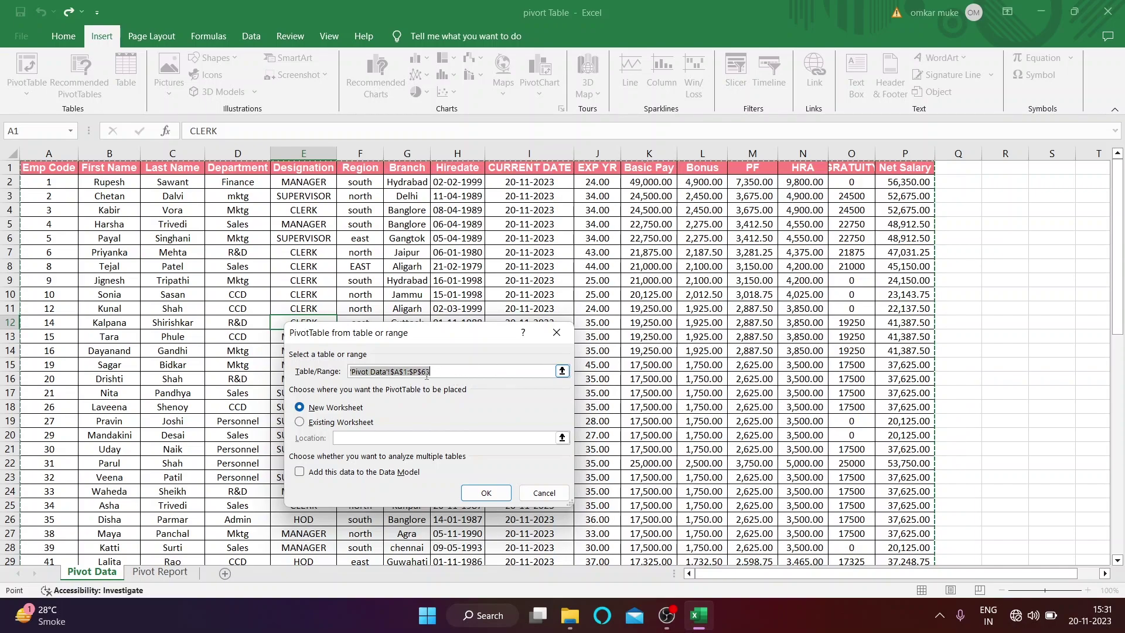
click(447, 374)
key(BackSpace)
key(BackSpace)
key(BackSpace)
key(BackSpace)
key(BackSpace)
key(BackSpace)
key(BackSpace)
key(BackSpace)
key(BackSpace)
key(BackSpace)
key(BackSpace)
key(BackSpace)
key(BackSpace)
key(BackSpace)
key(BackSpace)
key(BackSpace)
drag(48, 168, 835, 141)
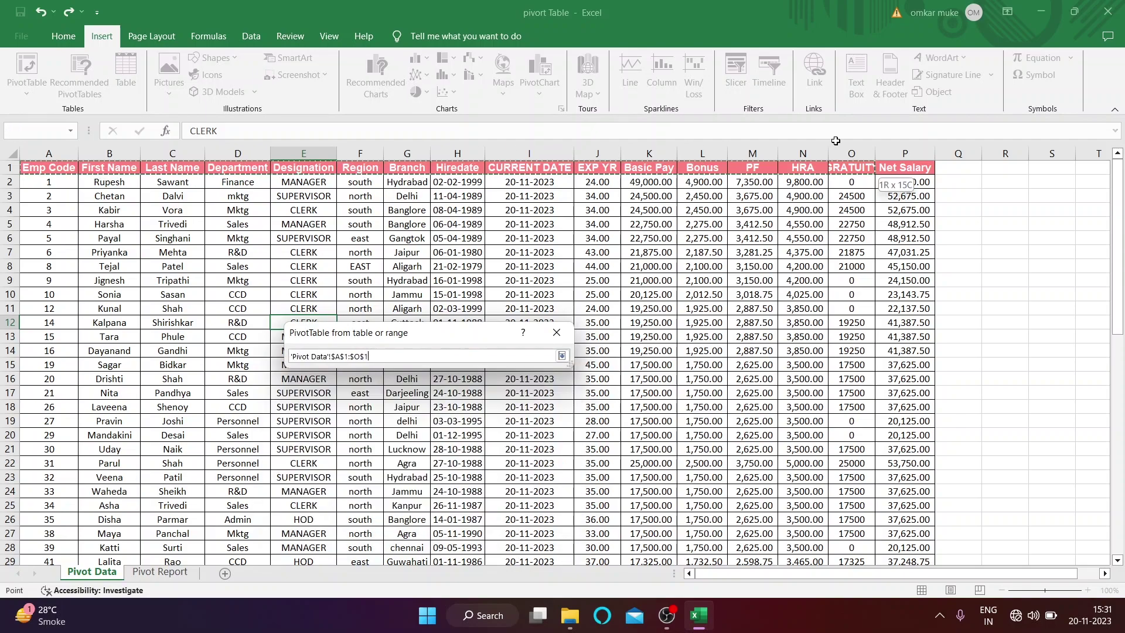
drag(884, 182, 884, 182)
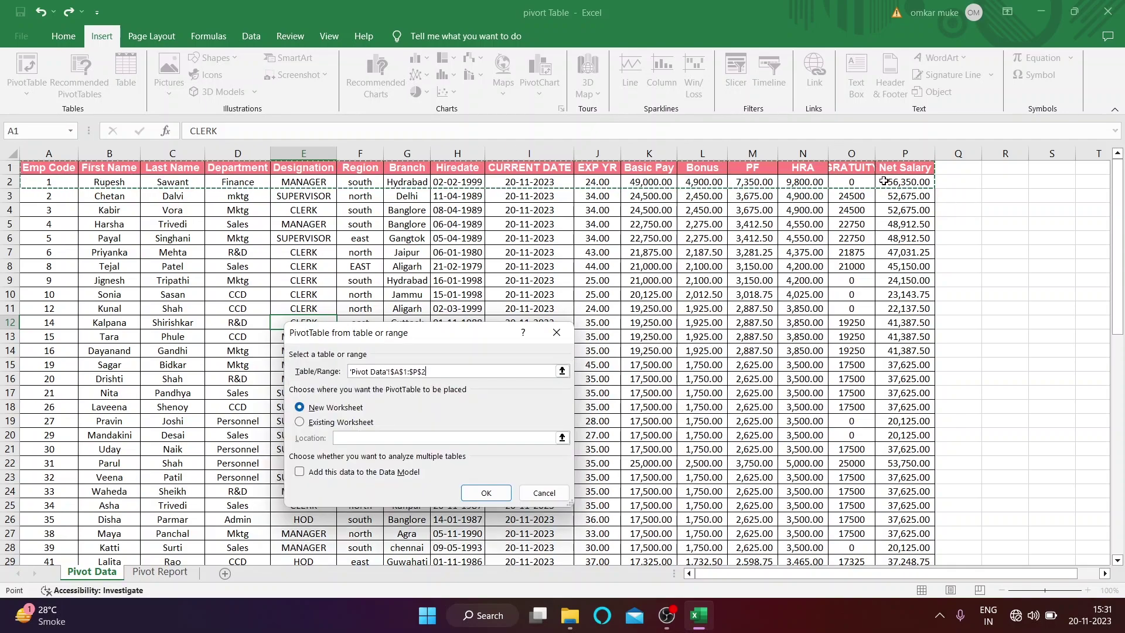
scroll(423, 316, up, 12)
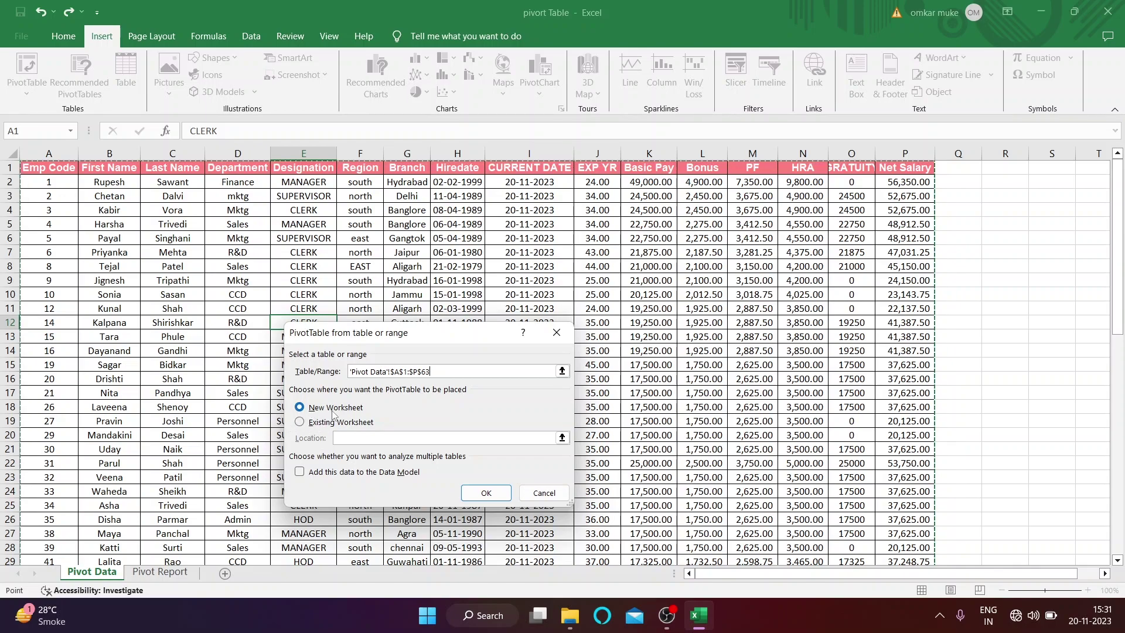
- Choose a new worksheet as the PivotTable's location and create the empty PivotTable
click(300, 423)
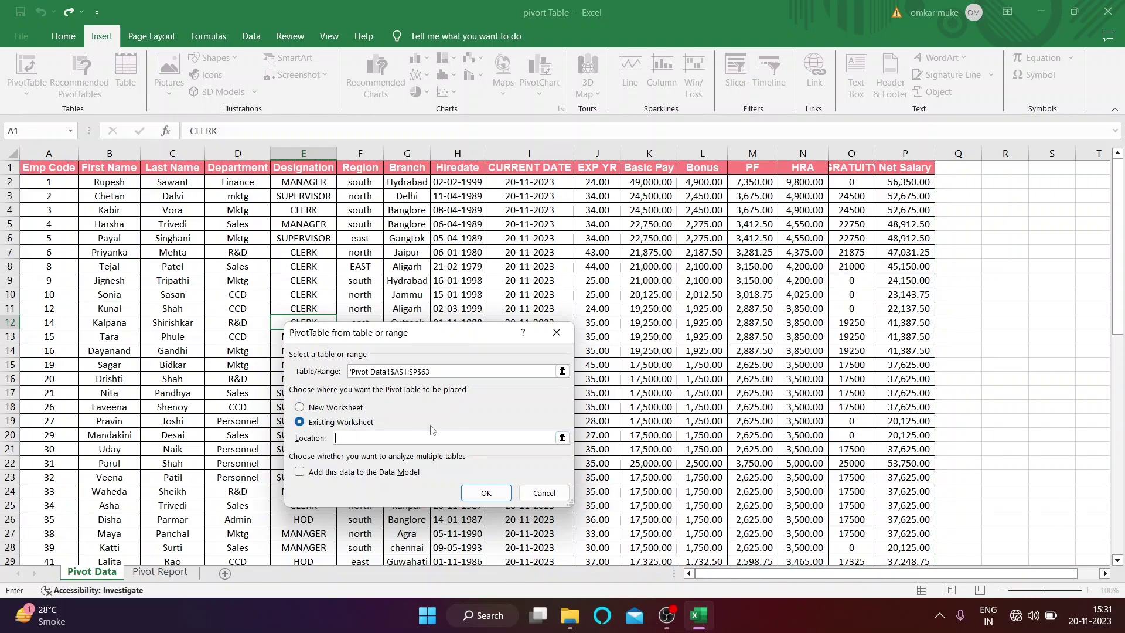
click(300, 410)
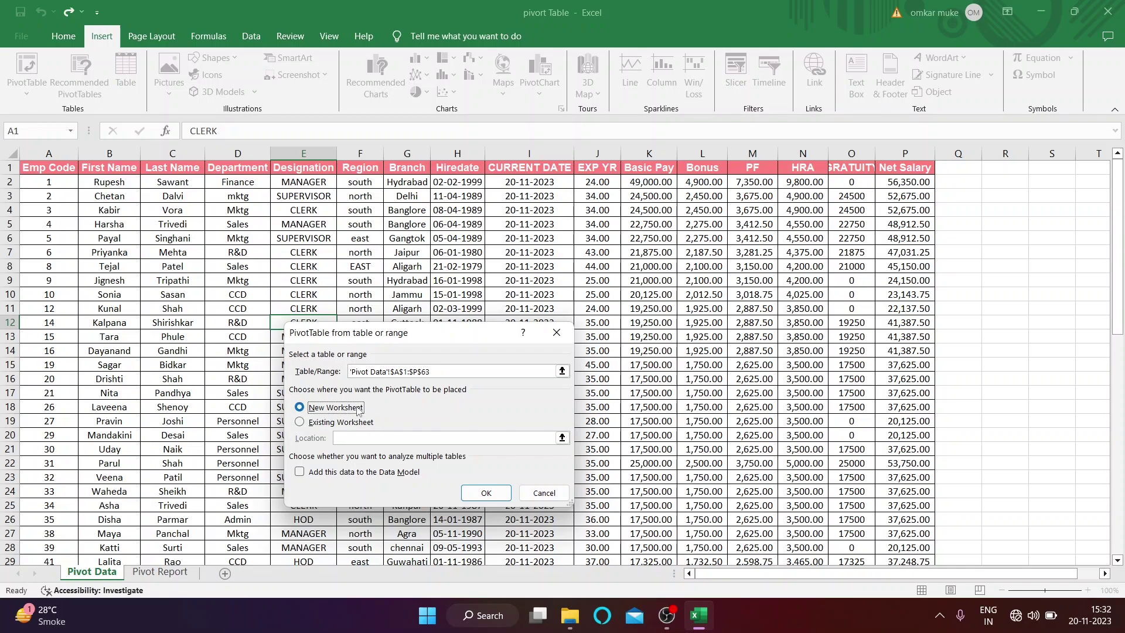
click(487, 493)
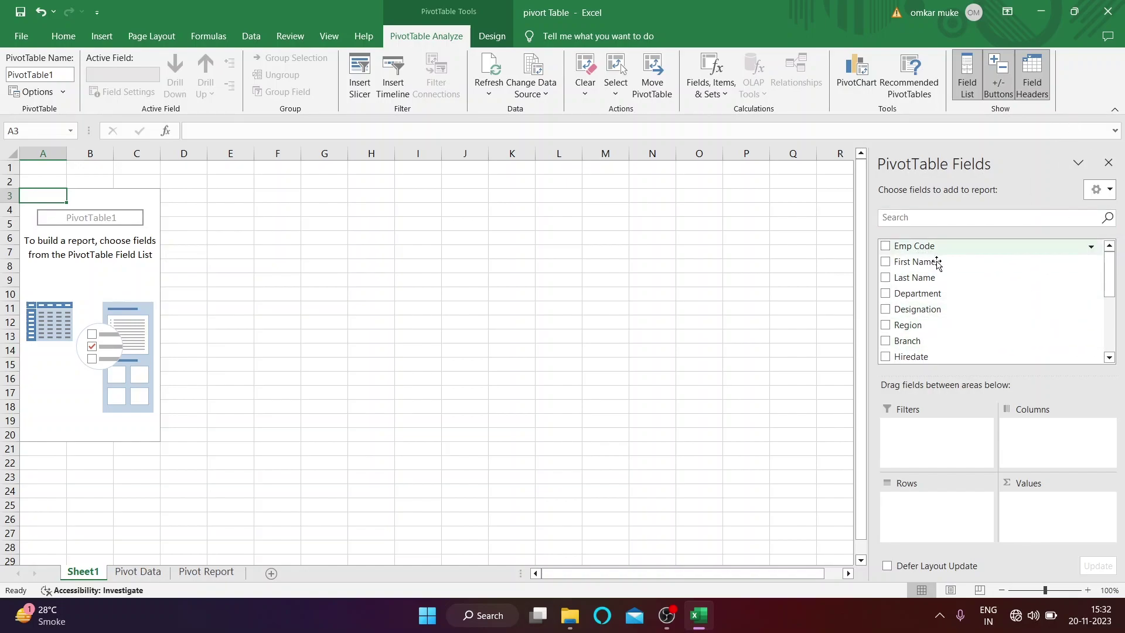
- Add the Emp Code field to the PivotTable's Filters area
mouse_move(1111, 270)
mouse_down()
mouse_move(1112, 325)
mouse_move(1111, 267)
mouse_up()
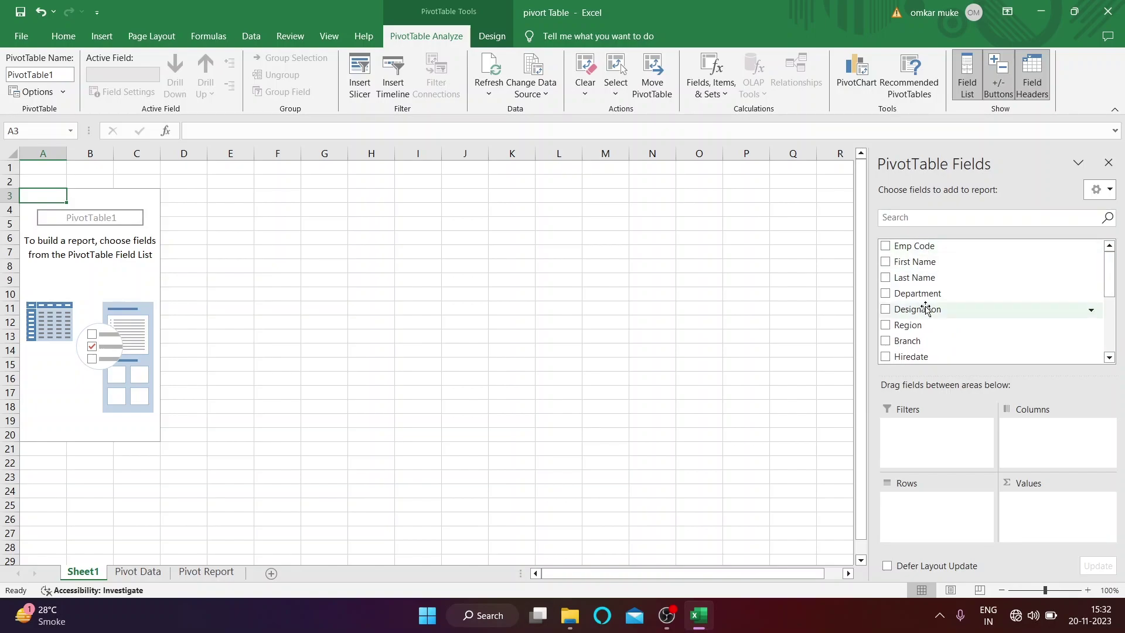
scroll(934, 300, down, 3)
scroll(936, 307, up, 3)
scroll(936, 311, down, 3)
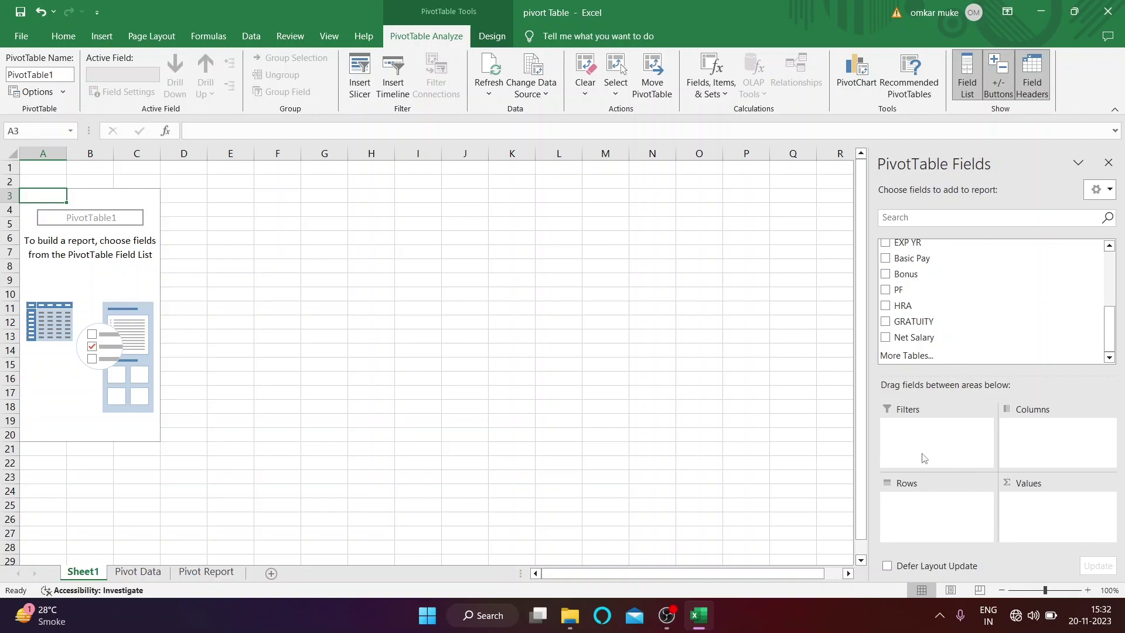
scroll(941, 314, up, 4)
drag(923, 249, 923, 438)
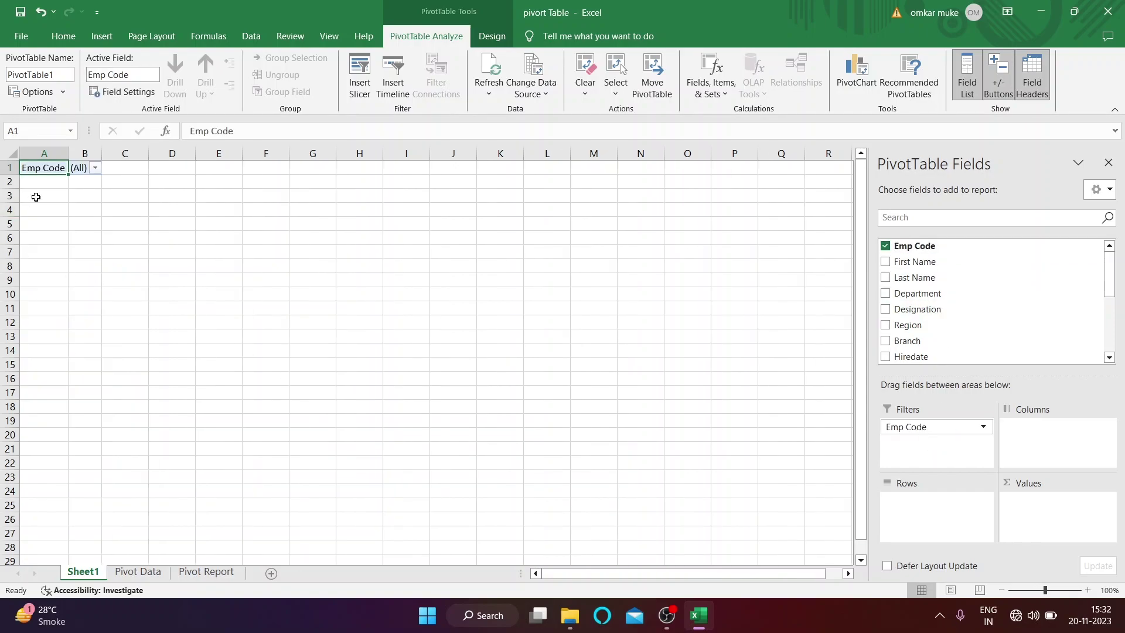
- Examine the employee codes offered by the Emp Code report filter without applying a selection
click(94, 168)
scroll(52, 287, down, 15)
scroll(52, 287, up, 15)
scroll(56, 290, down, 5)
scroll(59, 291, down, 6)
scroll(61, 290, up, 2)
scroll(67, 284, down, 5)
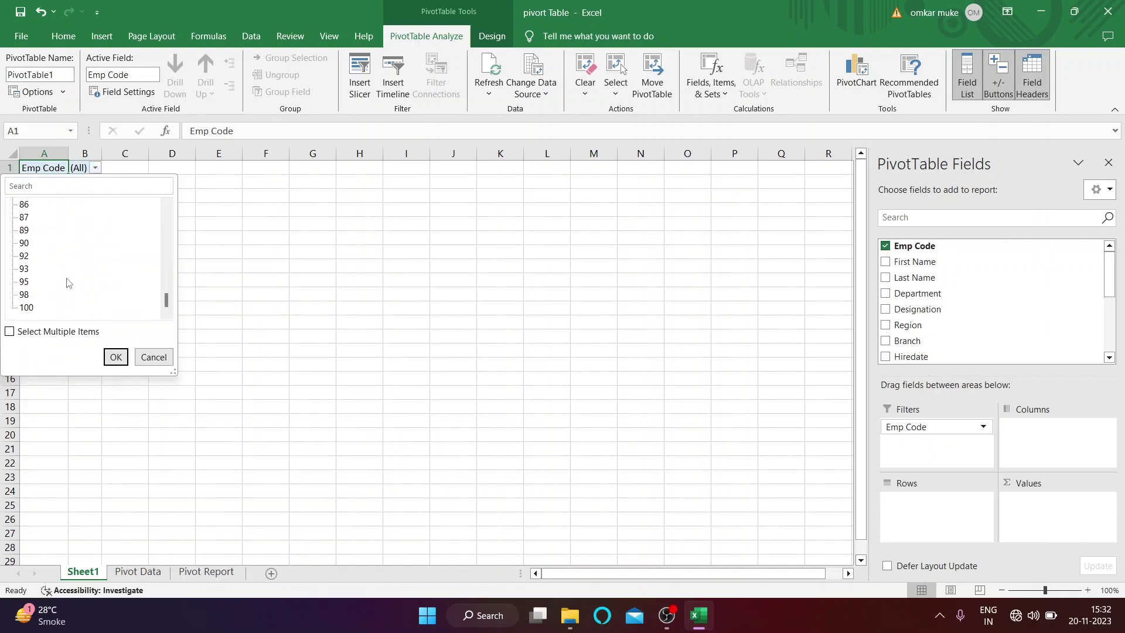
click(154, 357)
- Add the First Name field to the Columns area and look across the column headings to the Grand Total and back
drag(915, 261, 1037, 439)
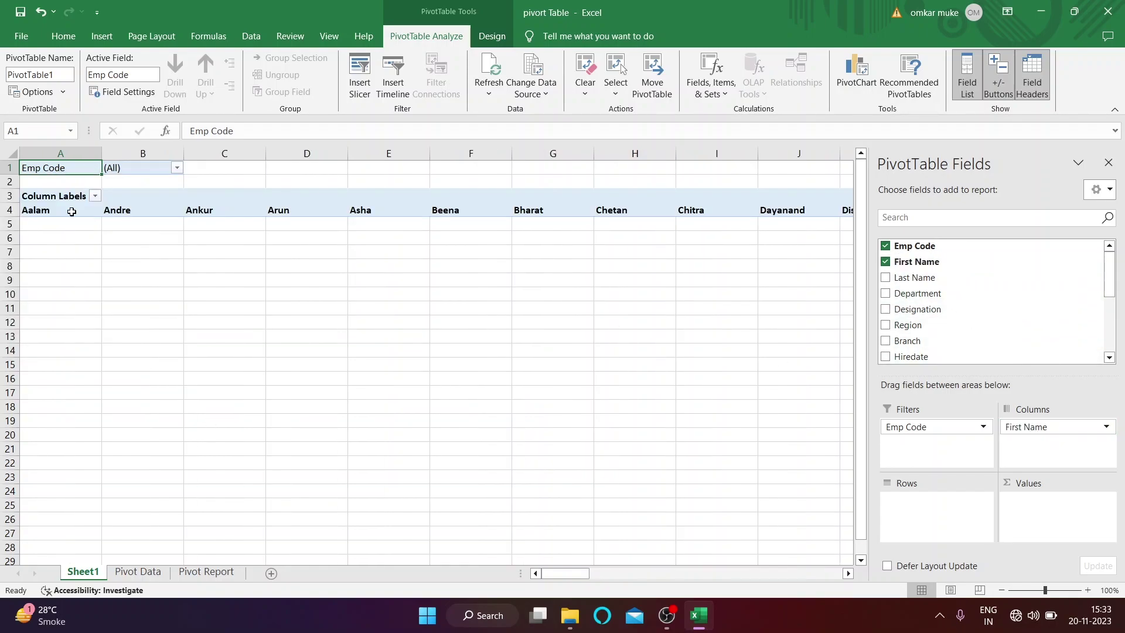
click(74, 234)
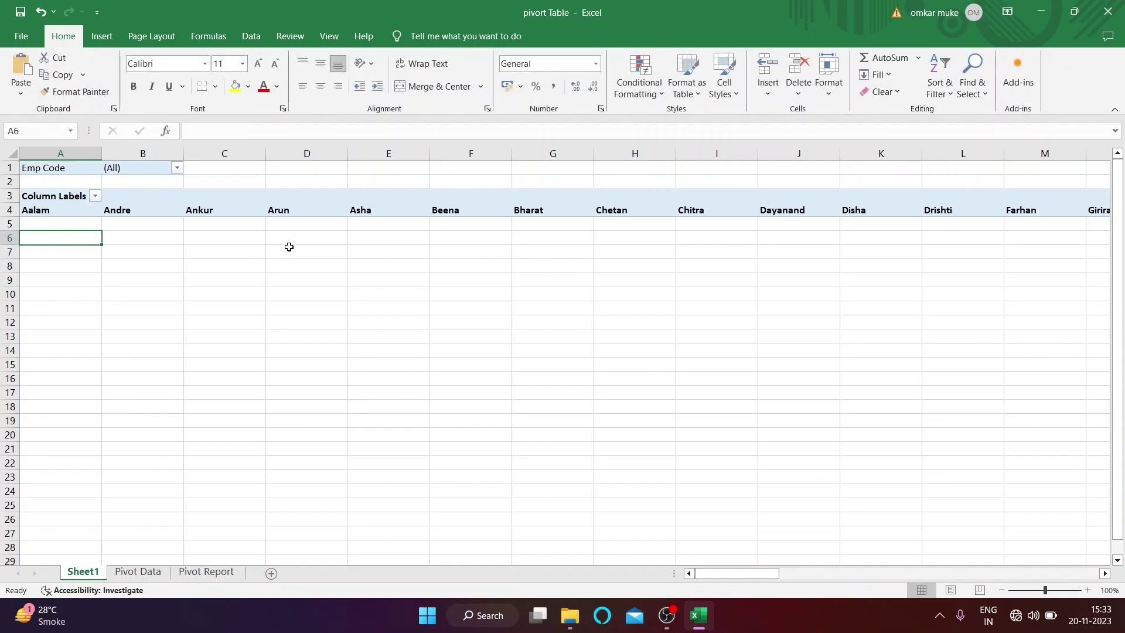
key(Right)
key(Right)
key(Right)
key(Right)
key(Right)
key(Right)
key(Right)
key(Right)
key(Right)
key(Right)
key(Right)
key(Right)
key(Right)
key(Right)
key(Right)
key(Right)
key(Right)
key(Right)
key(Right)
key(Right)
key(Right)
key(Right)
key(Right)
key(Right)
key(Right)
key(Right)
key(Right)
key(Right)
key(Right)
key(Right)
key(Right)
key(Right)
key(Right)
key(Right)
key(Right)
key(Right)
key(Right)
key(Right)
key(Right)
key(Right)
key(Left)
key(Left)
key(Left)
key(Left)
key(Left)
key(Left)
key(Left)
key(Left)
key(Left)
key(Left)
key(Left)
key(Left)
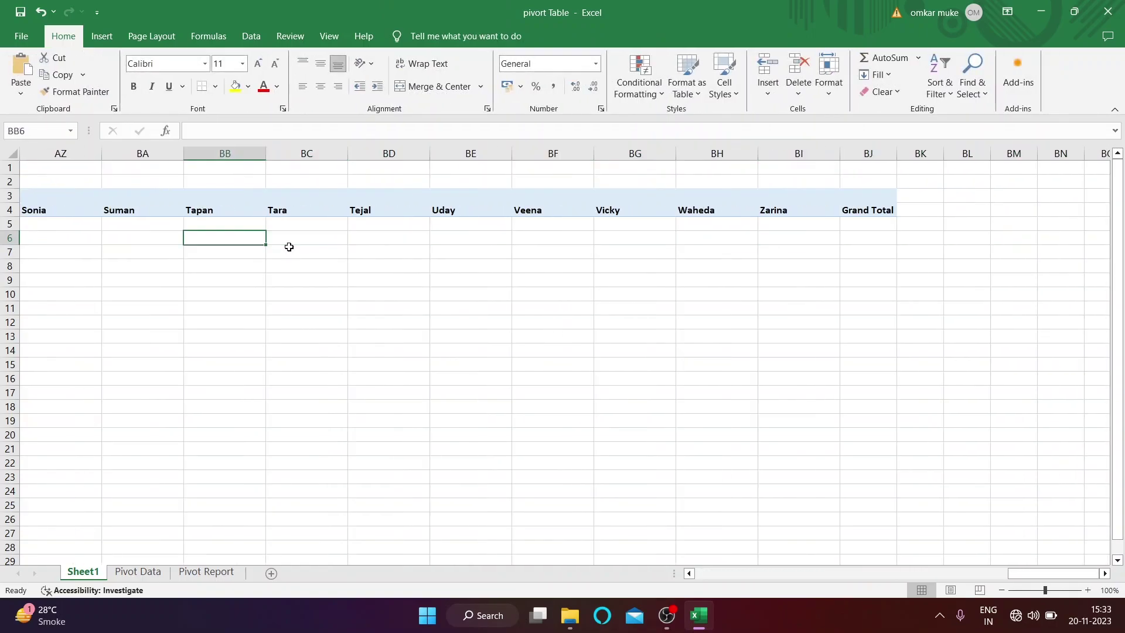
key(Left)
key(Left)
key(Left)
key(Left)
key(Left)
key(Left)
key(Left)
key(Left)
key(Left)
key(Left)
key(Left)
key(Left)
key(Left)
key(Left)
key(Left)
key(Left)
key(Left)
key(Left)
key(Left)
key(Left)
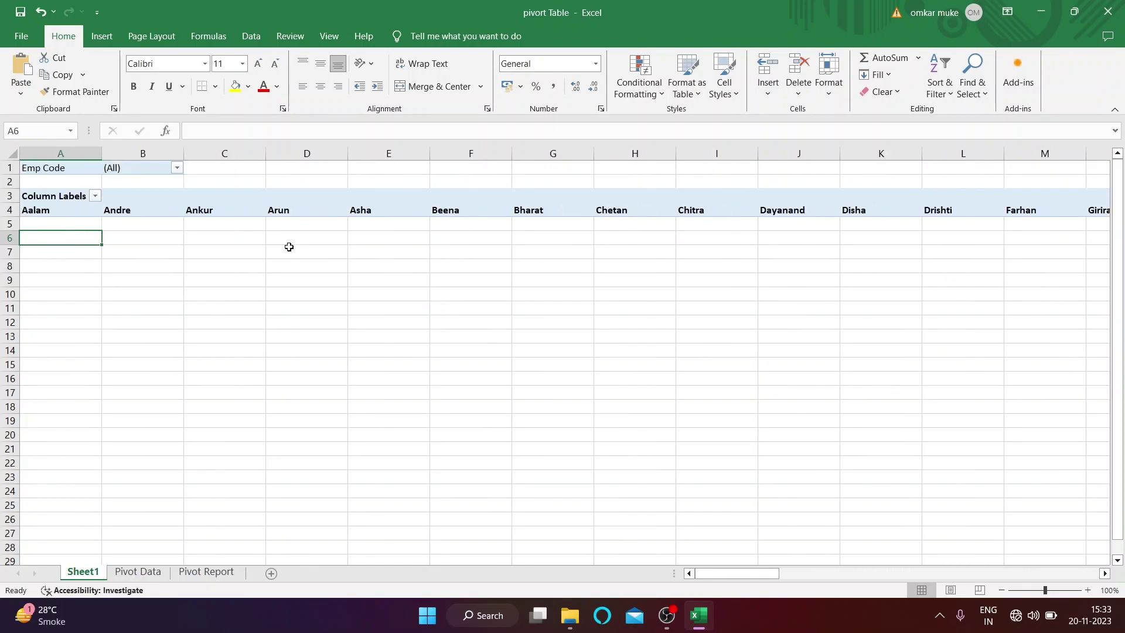
- Hide the PivotTable field list and show it again from the Column Labels cell
click(46, 212)
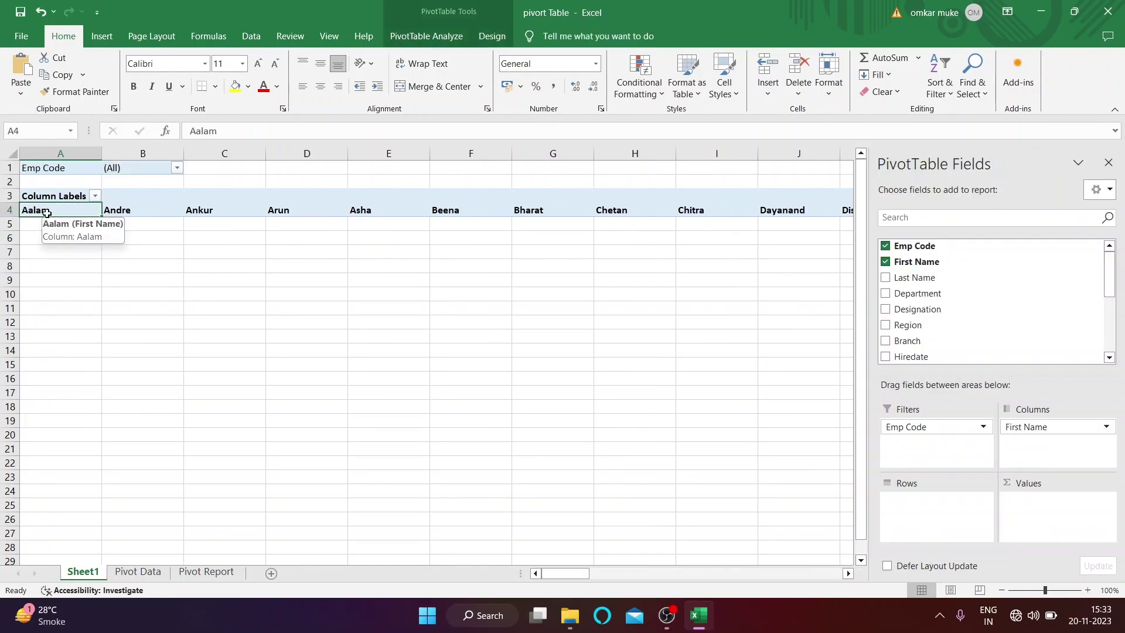
click(45, 195)
click(145, 280)
click(47, 210)
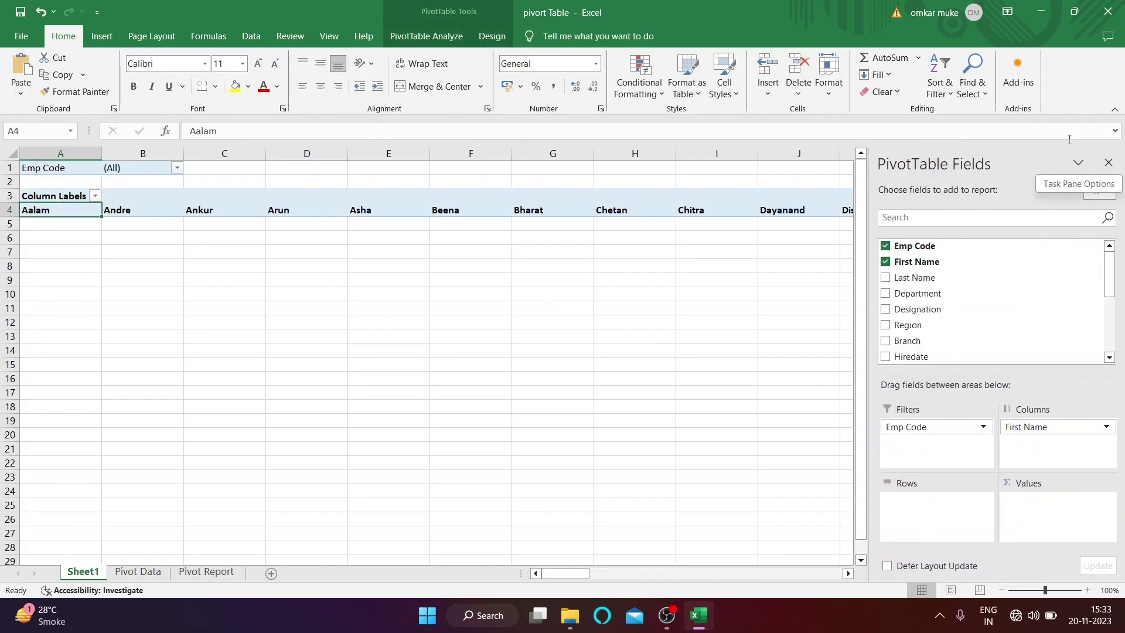
click(1108, 164)
click(469, 322)
click(407, 217)
click(402, 199)
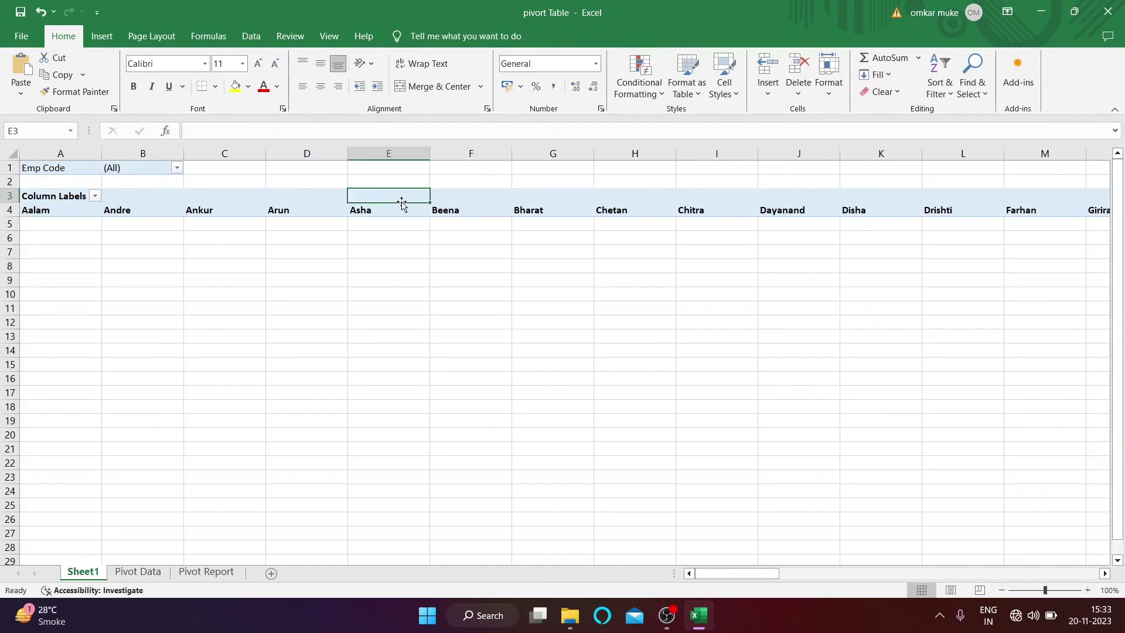
click(84, 214)
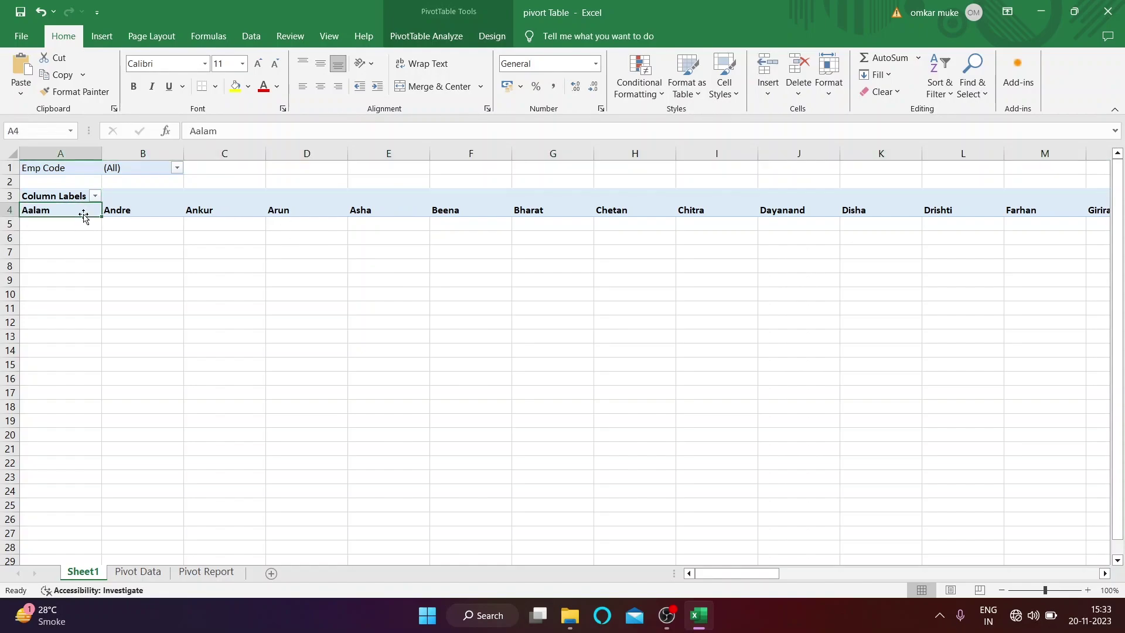
right_click(45, 196)
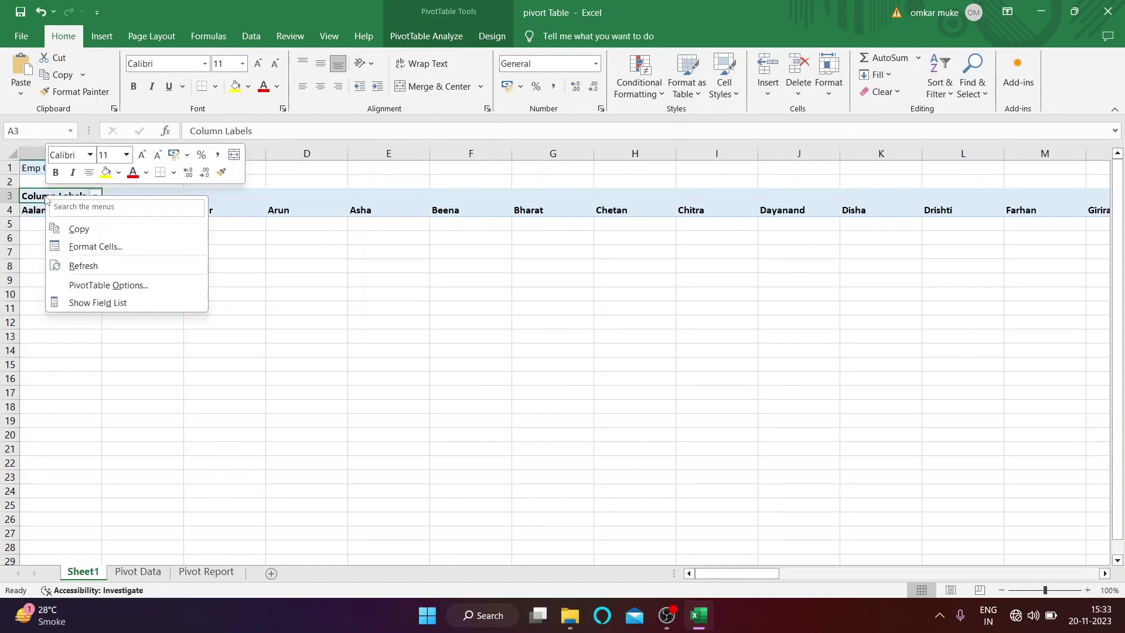
click(120, 302)
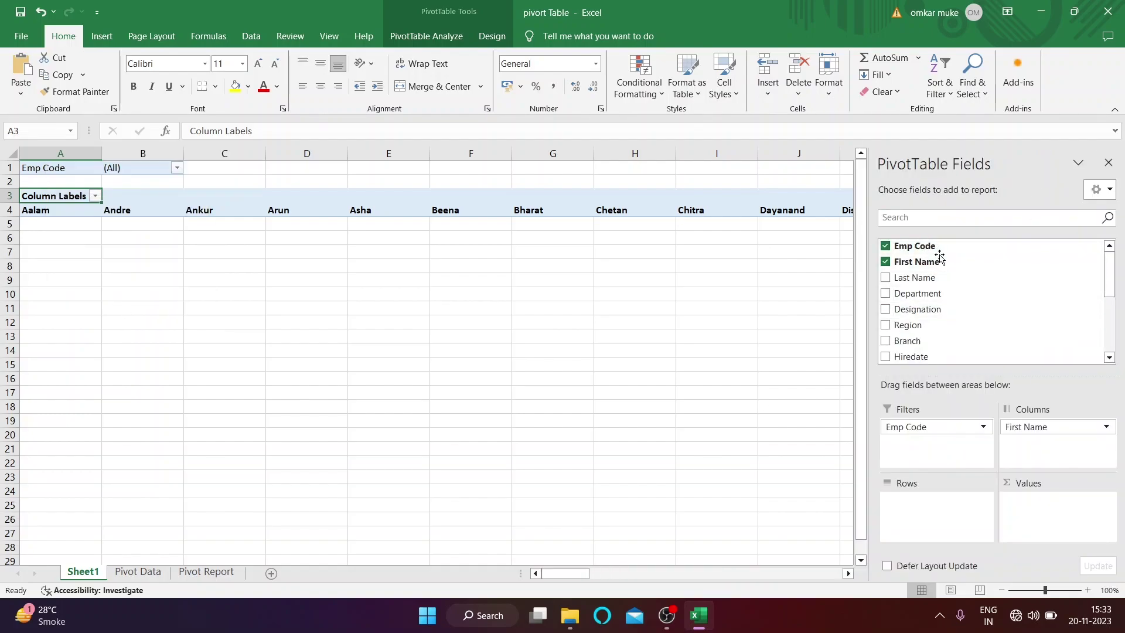
- Place the First Name, Last Name and Department fields in the PivotTable's Rows area, in that order
drag(886, 272, 959, 508)
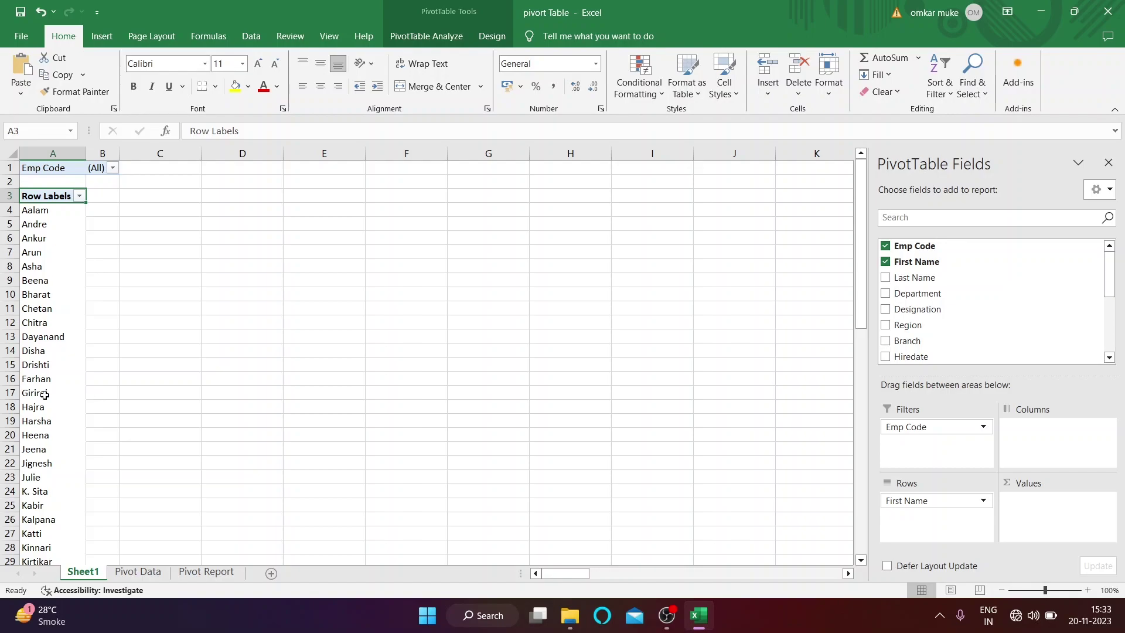
drag(922, 278, 937, 539)
drag(920, 293, 925, 534)
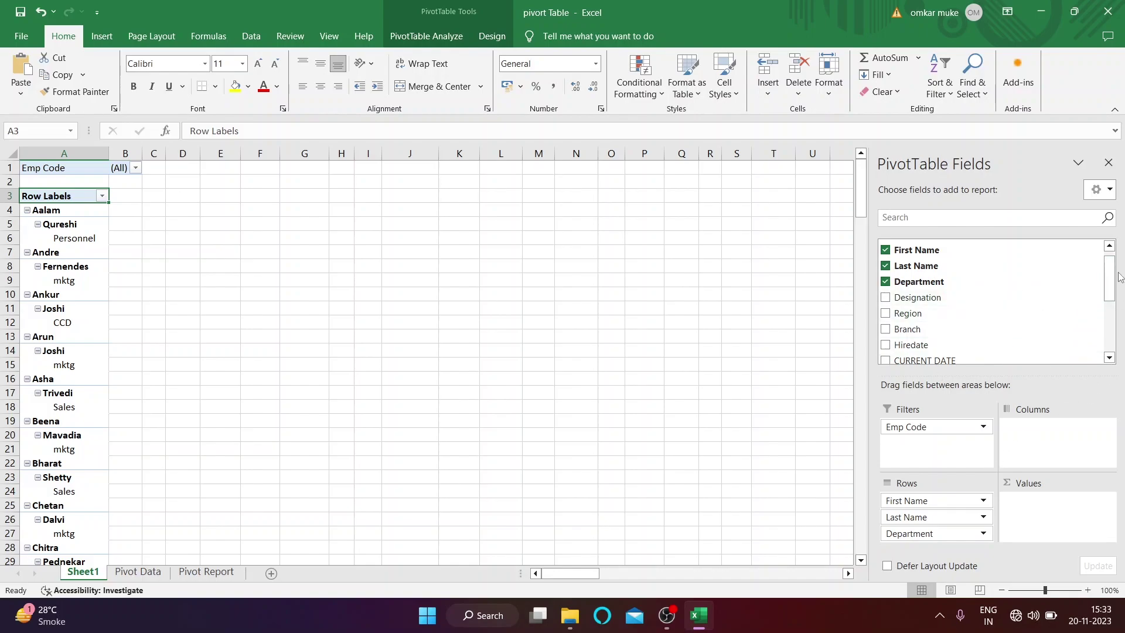
- Add the Net Salary field to the Values area as a sum
drag(1110, 280, 1110, 321)
drag(949, 361, 1059, 522)
drag(1112, 333, 1111, 281)
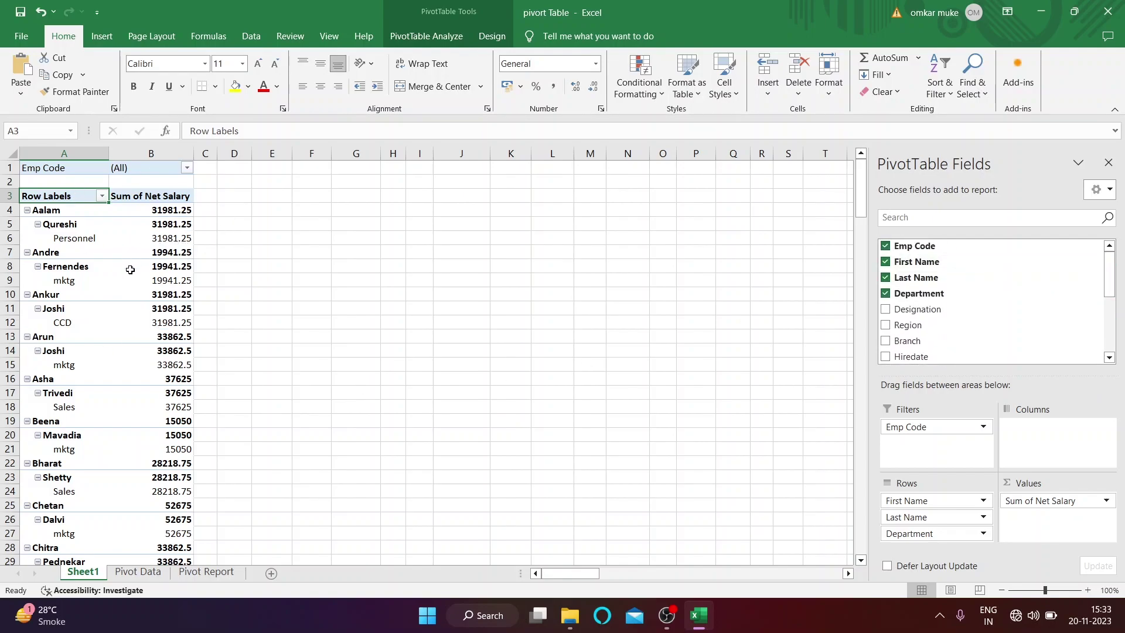
- Turn off all subtotals in the PivotTable so only the department rows carry a net salary sum
click(68, 212)
click(70, 224)
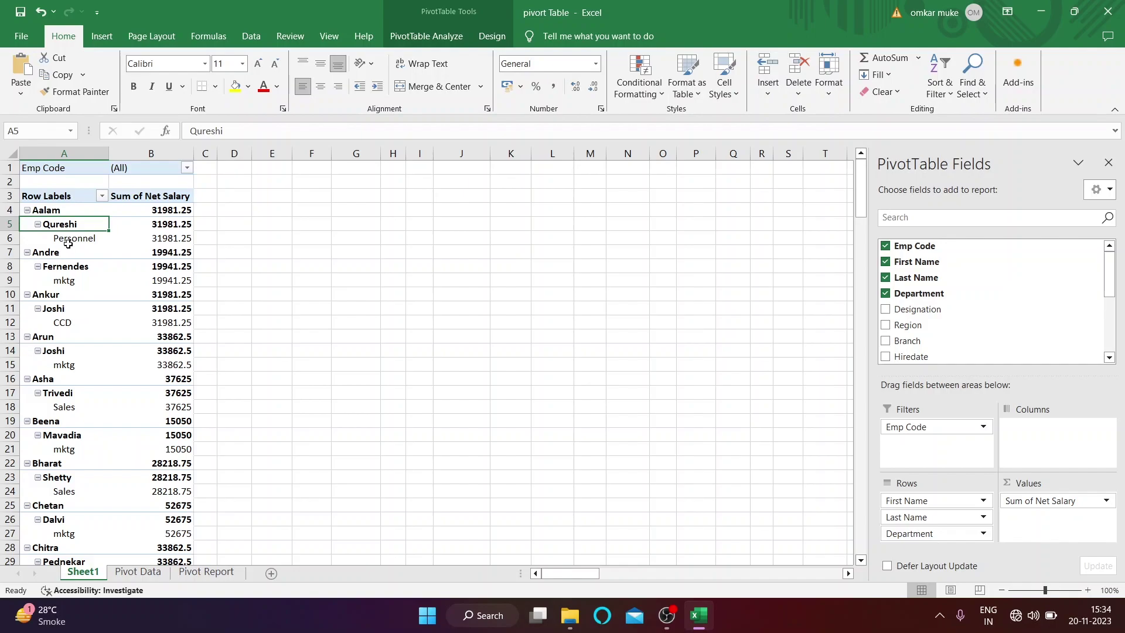
click(68, 241)
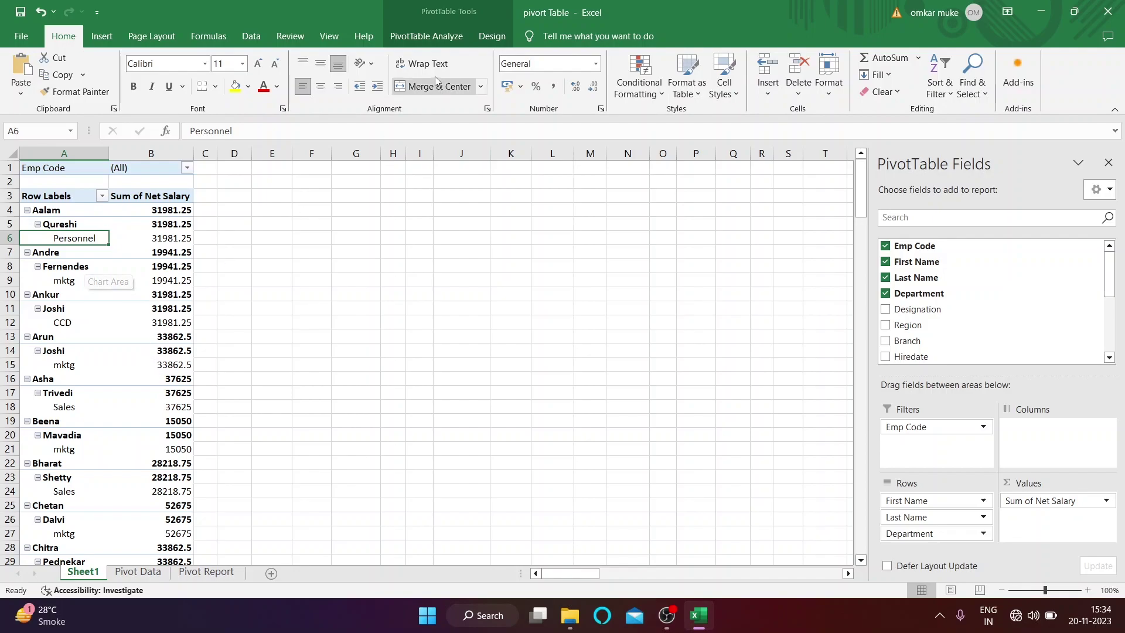
click(491, 39)
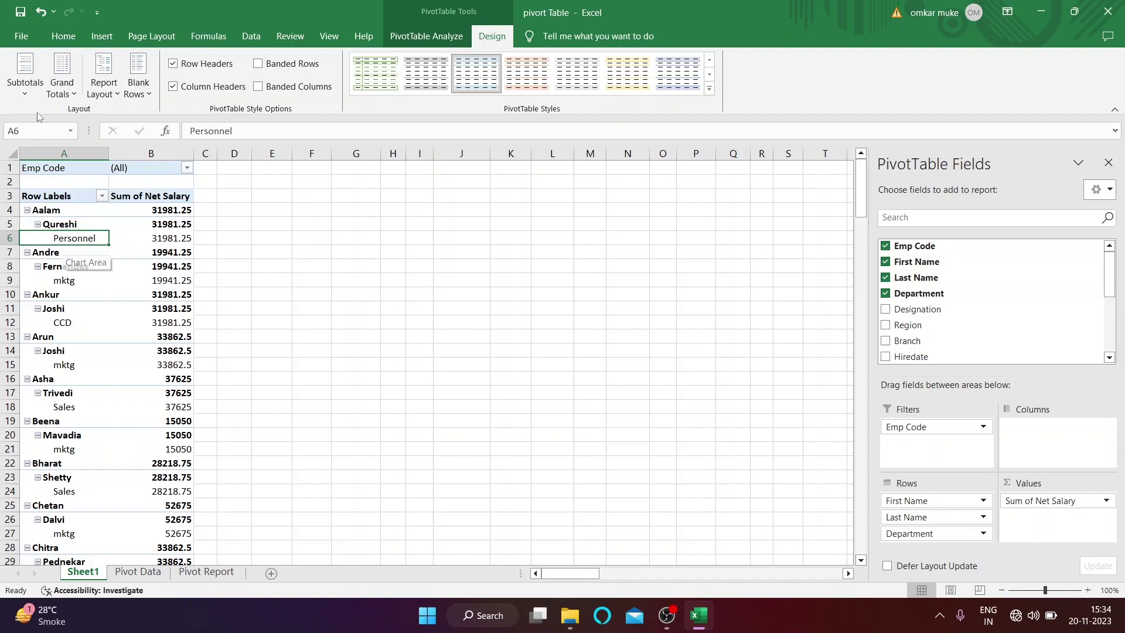
click(25, 75)
click(80, 116)
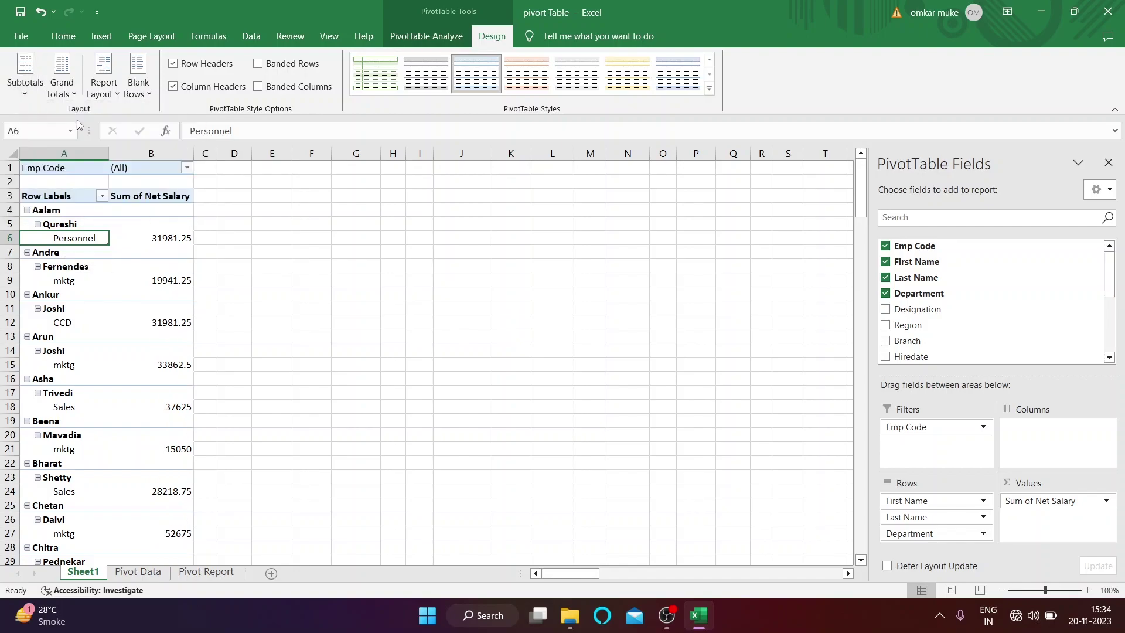
- Show all subtotals at the bottom of each group, and hide the subtotals again
click(26, 75)
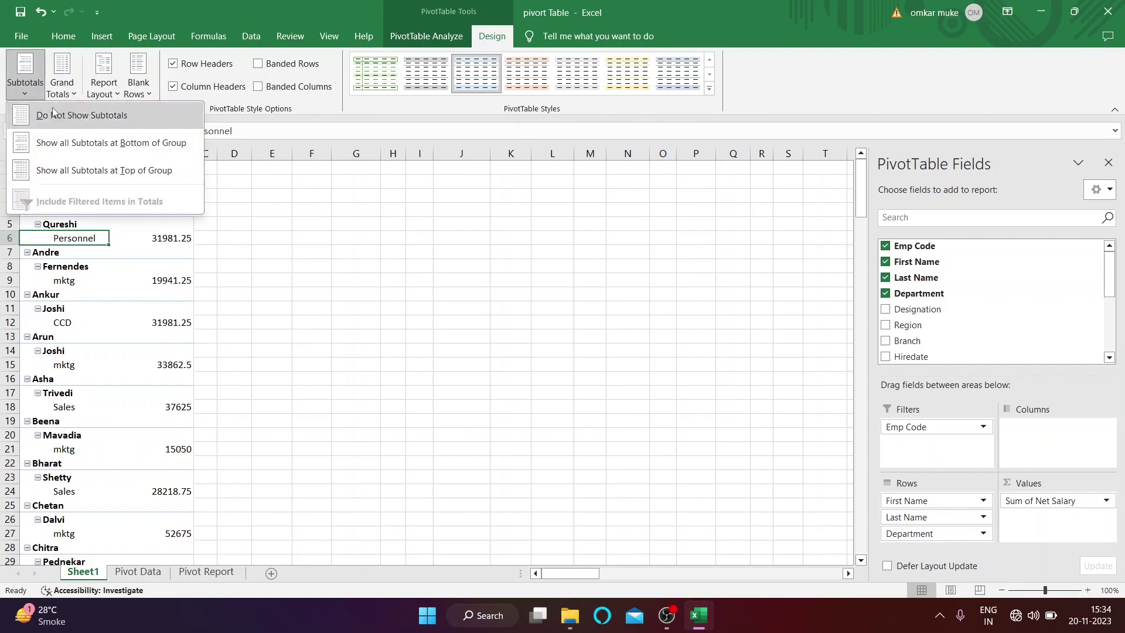
click(75, 149)
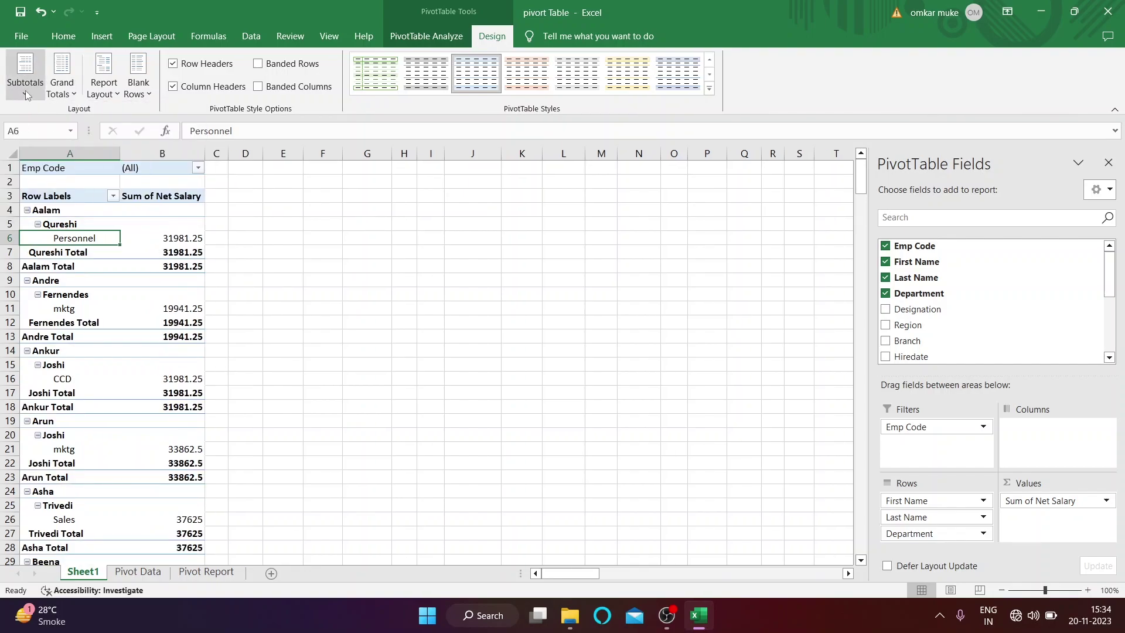
click(26, 90)
click(47, 120)
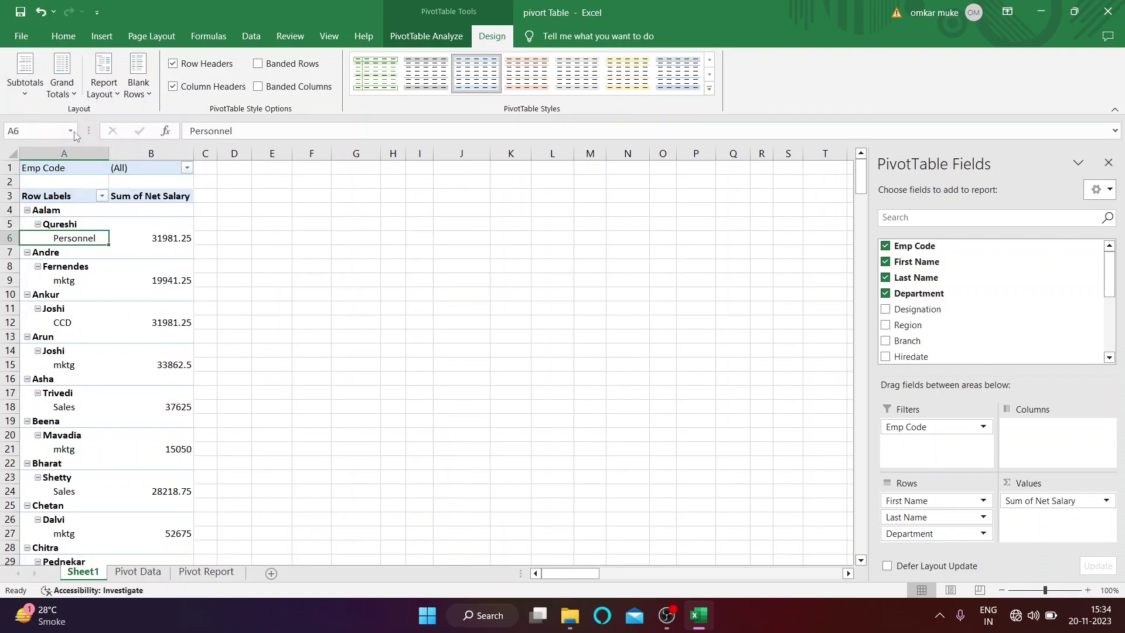
- Go to the PivotTable's Grand Total row, switch grand totals off for rows and columns, and switch them on again for both
key(ctrl+Down)
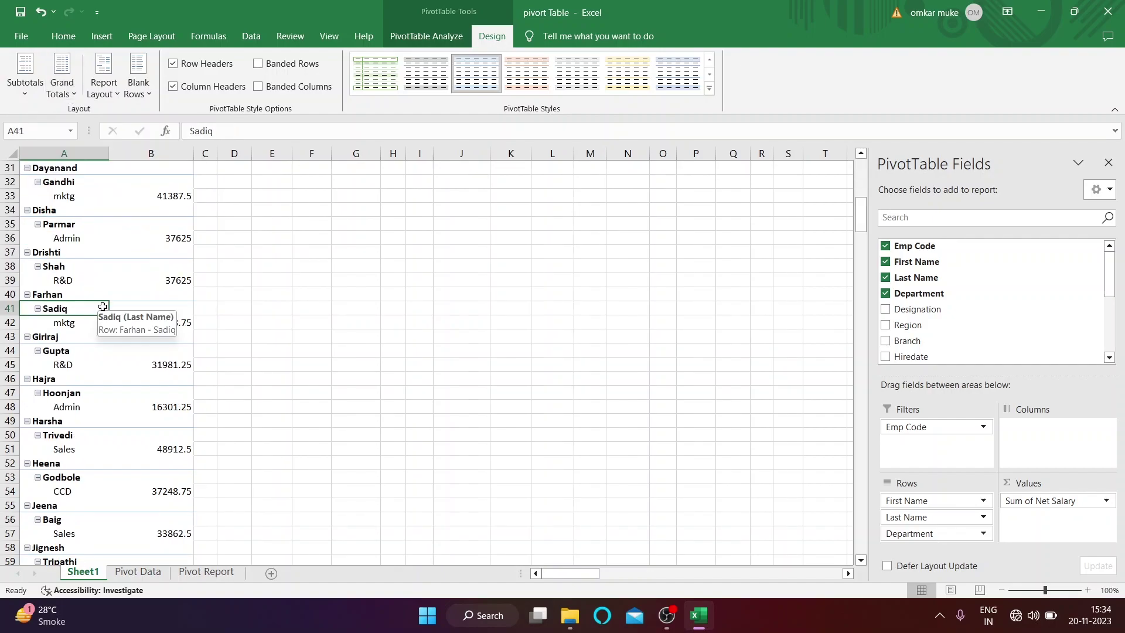
scroll(113, 356, down, 2)
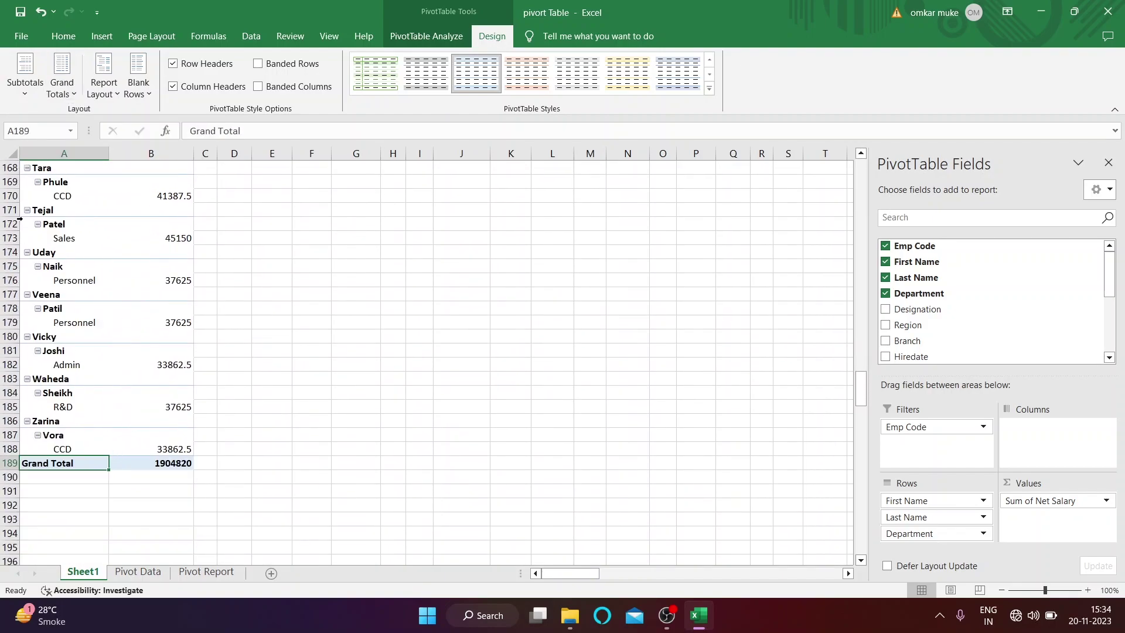
click(62, 82)
click(98, 117)
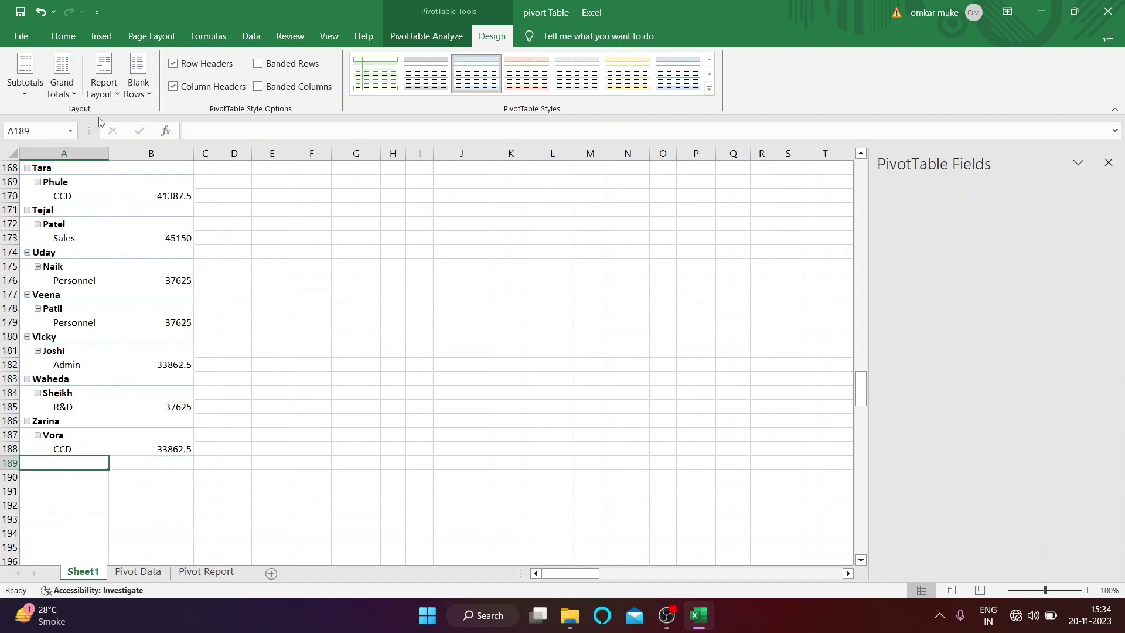
click(141, 408)
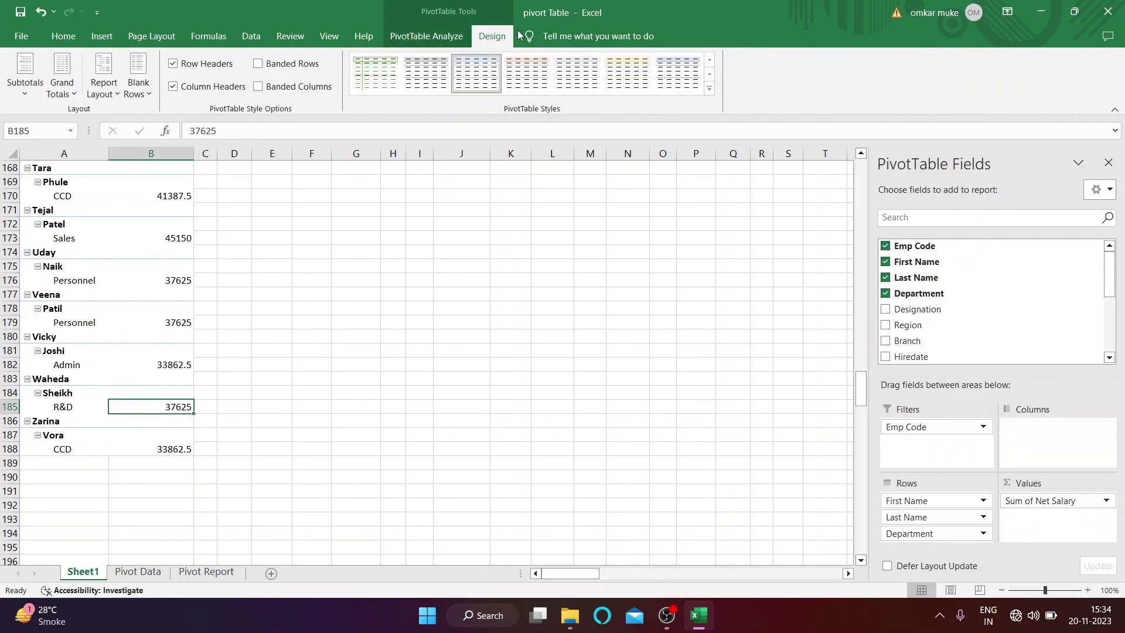
click(61, 76)
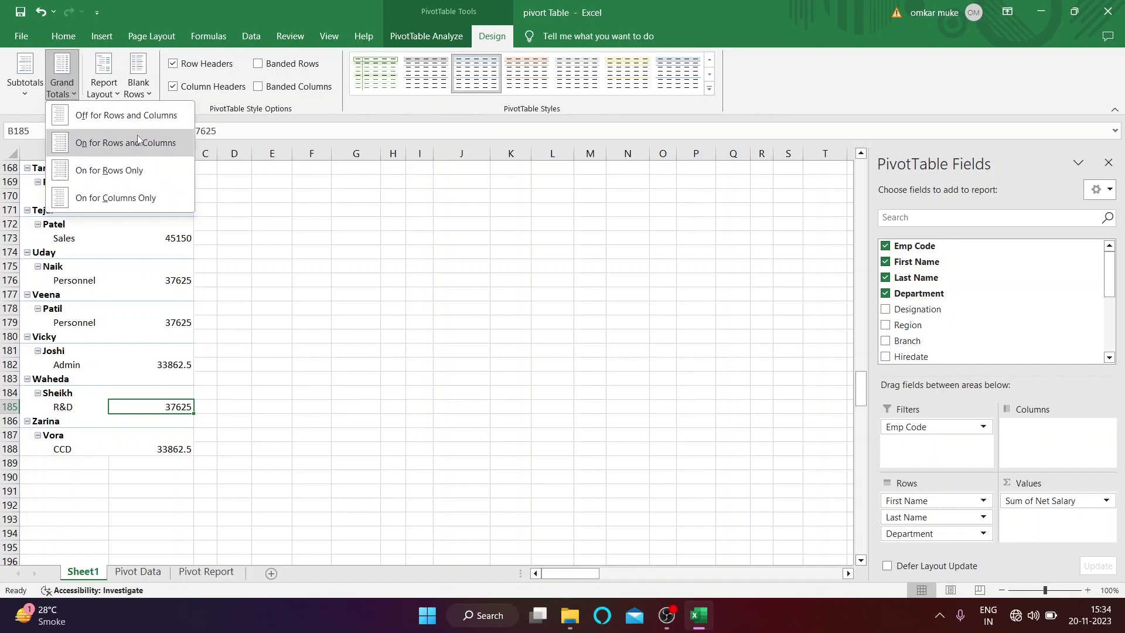
click(139, 148)
- Return to the beginning of the PivotTable and set its report layout to compact form
scroll(146, 381, up, 2)
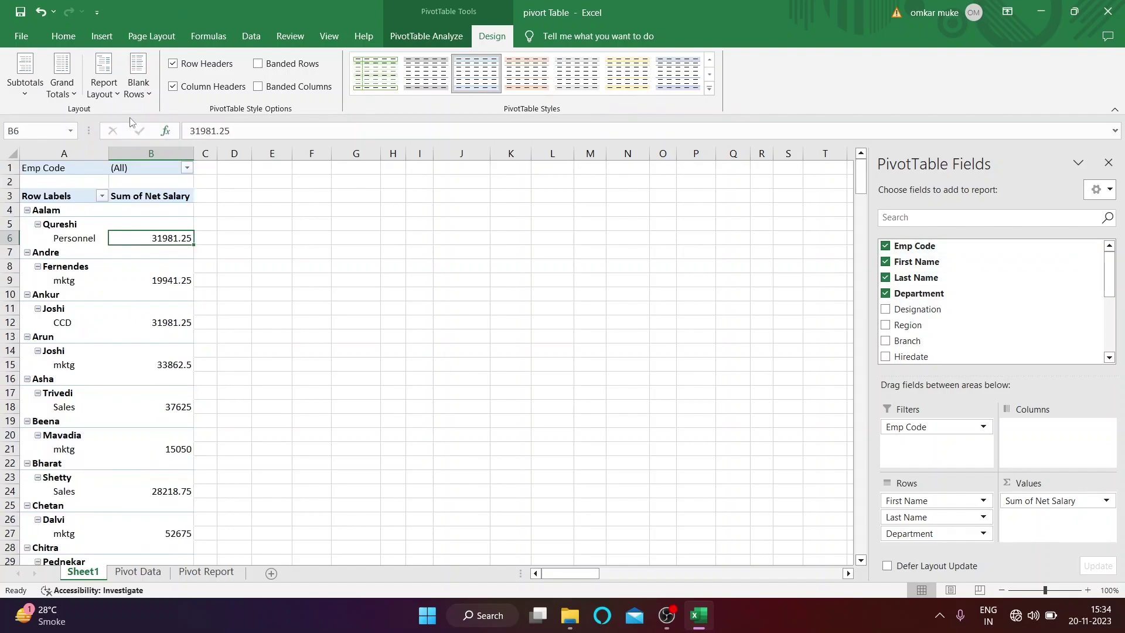
click(102, 94)
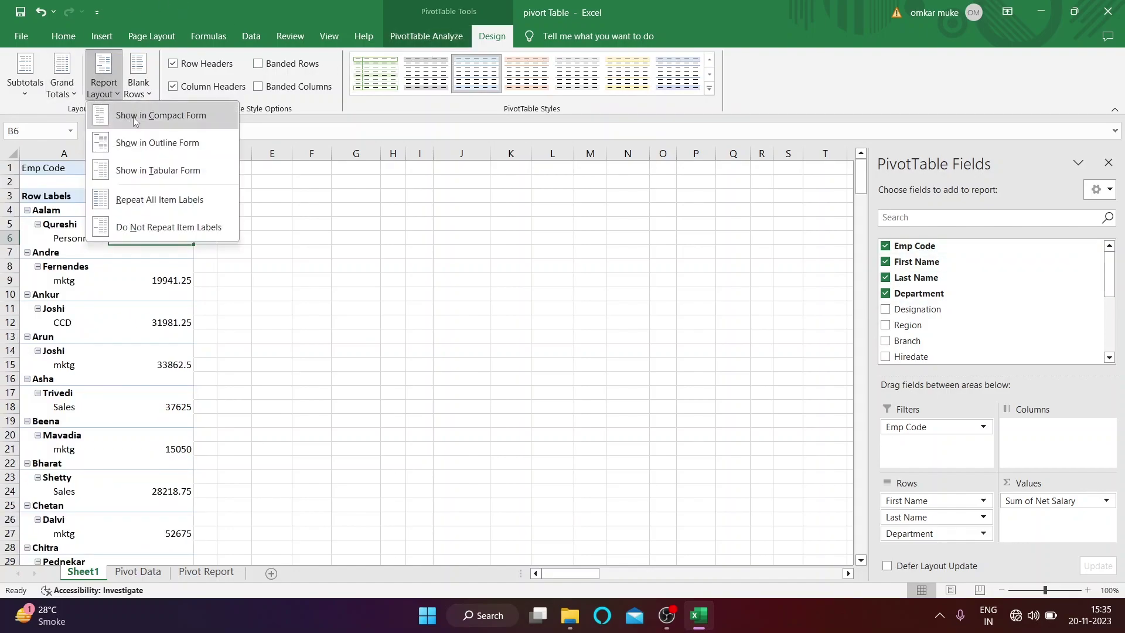
click(132, 117)
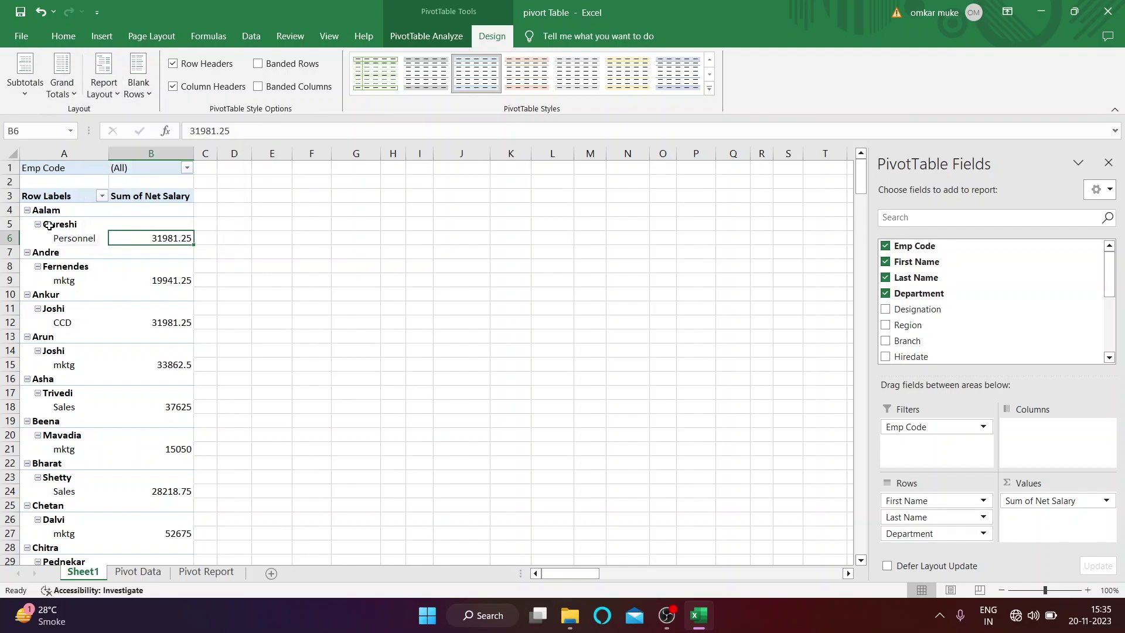
click(103, 84)
click(136, 121)
- Show the report in outline form and check where the first name, last name and department of the first employee sit
click(104, 76)
click(149, 142)
click(66, 209)
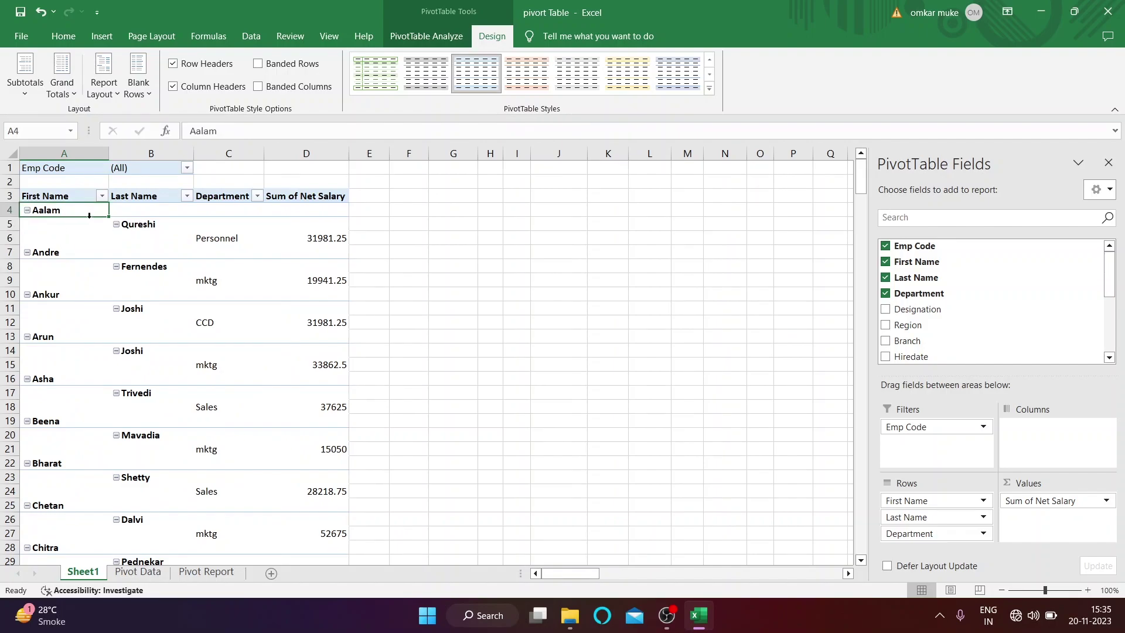
click(149, 226)
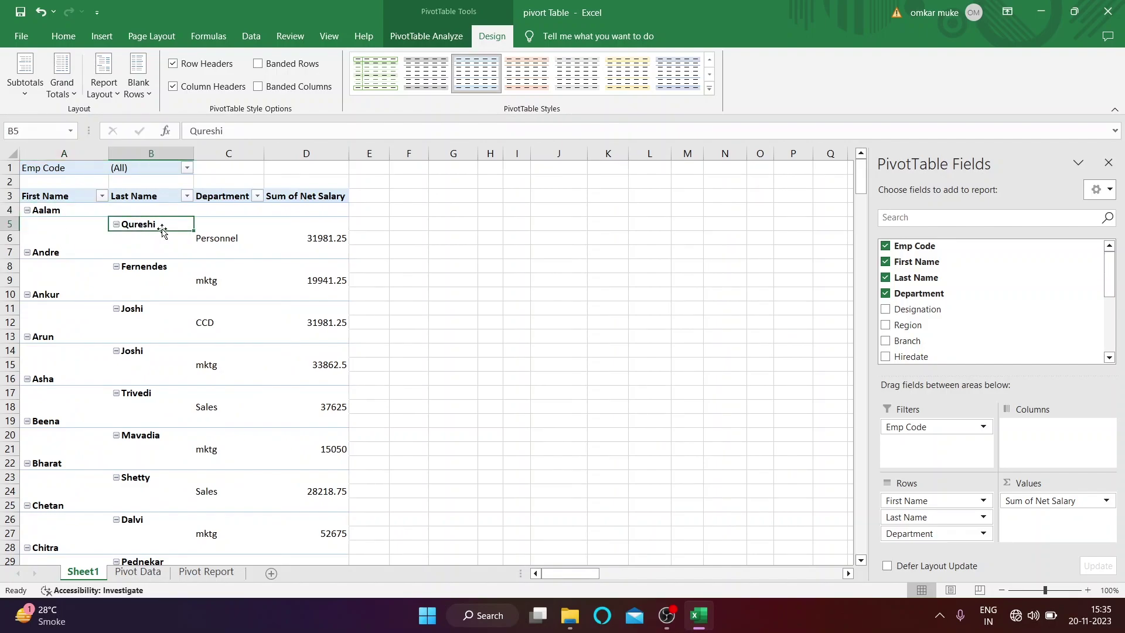
click(223, 235)
click(72, 225)
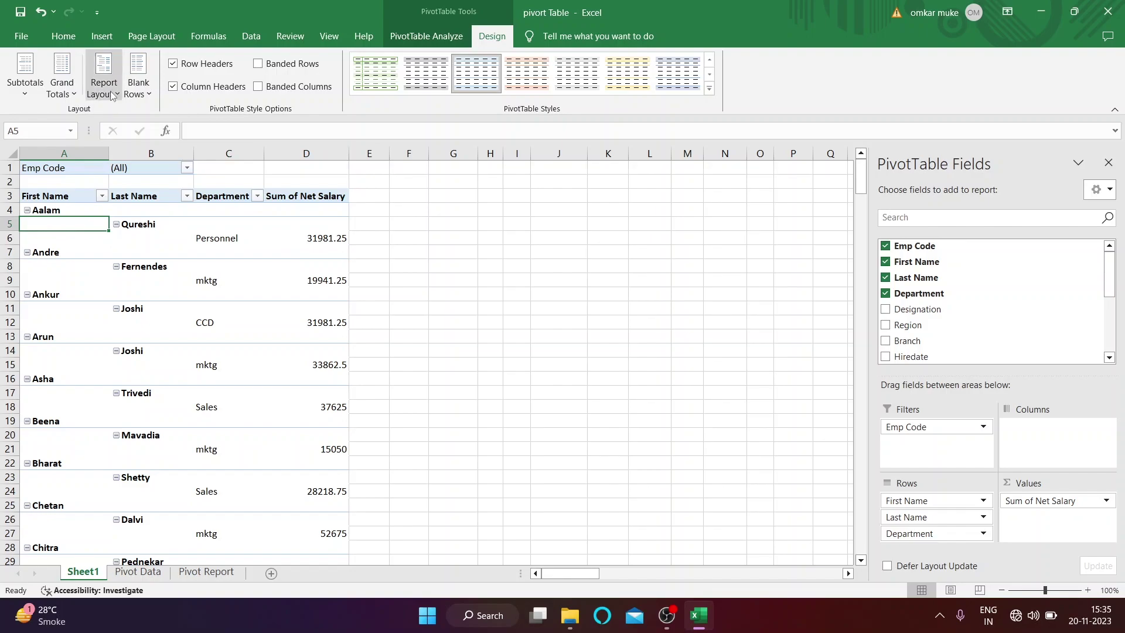
- Show the report in tabular form and check the first employee's row across the name and department columns
click(103, 79)
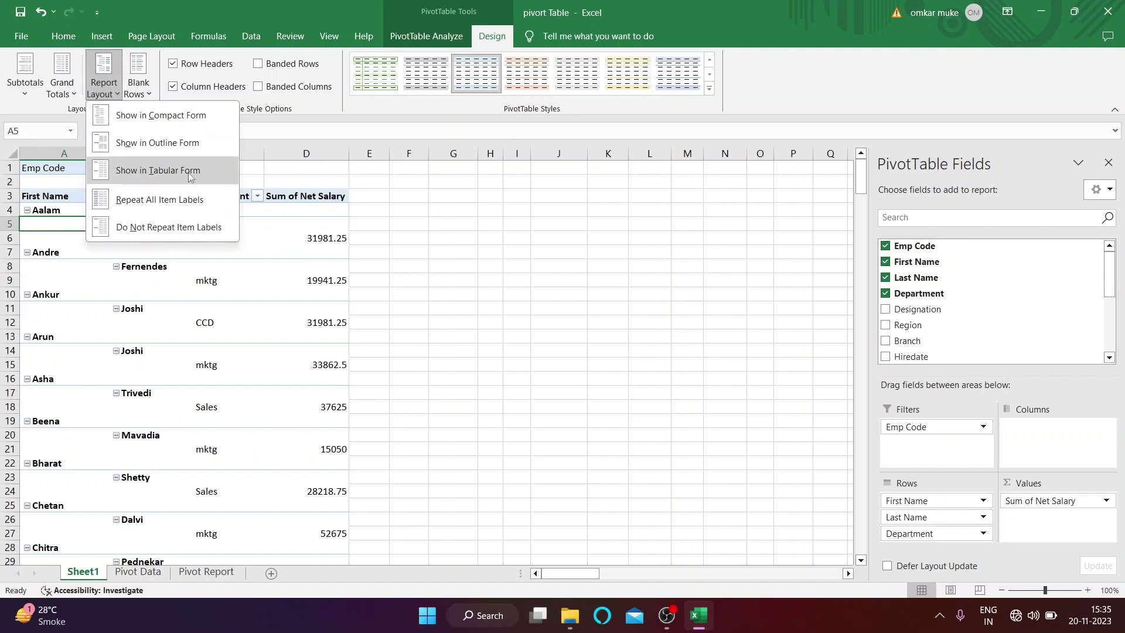
click(146, 176)
click(80, 212)
click(192, 240)
click(94, 215)
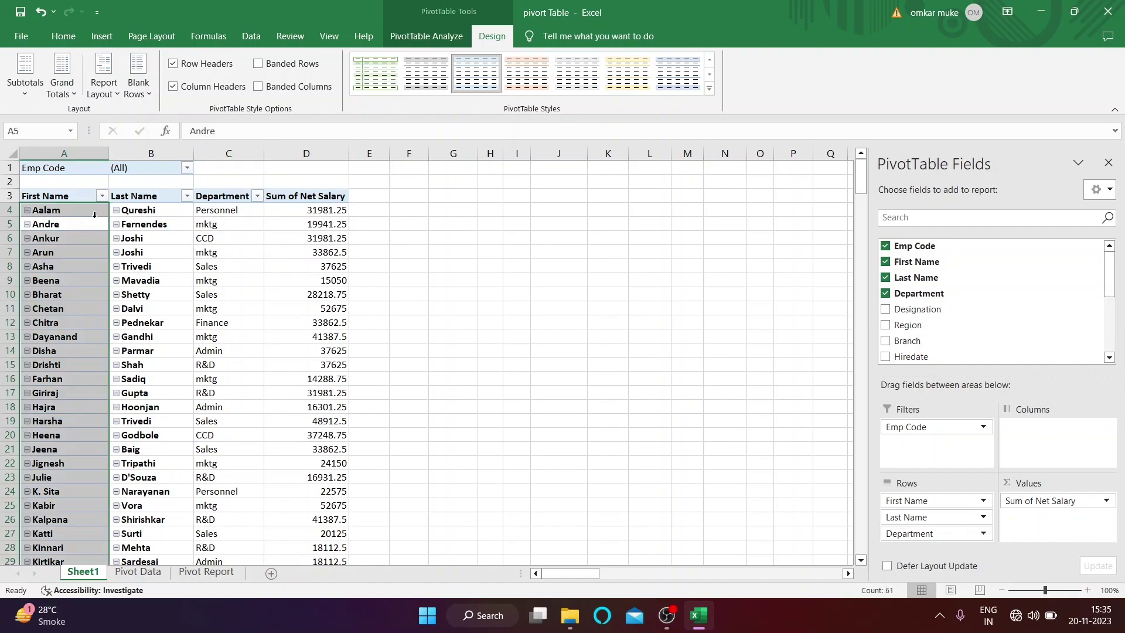
click(239, 214)
- Set the report layout to repeat all item labels
click(104, 76)
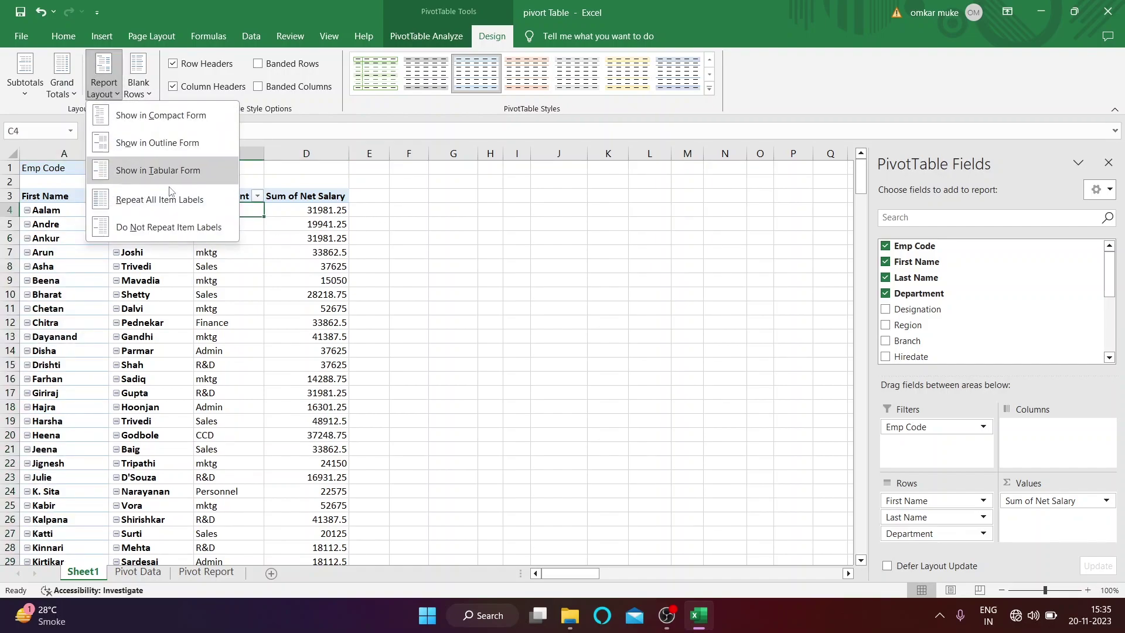
click(174, 201)
click(103, 79)
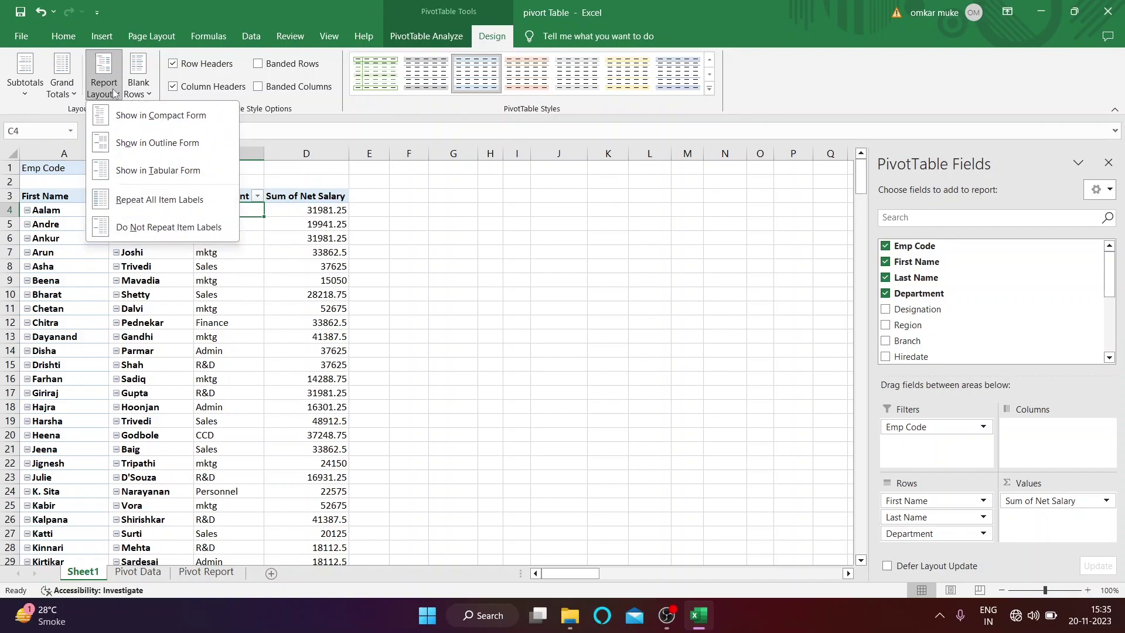
click(145, 87)
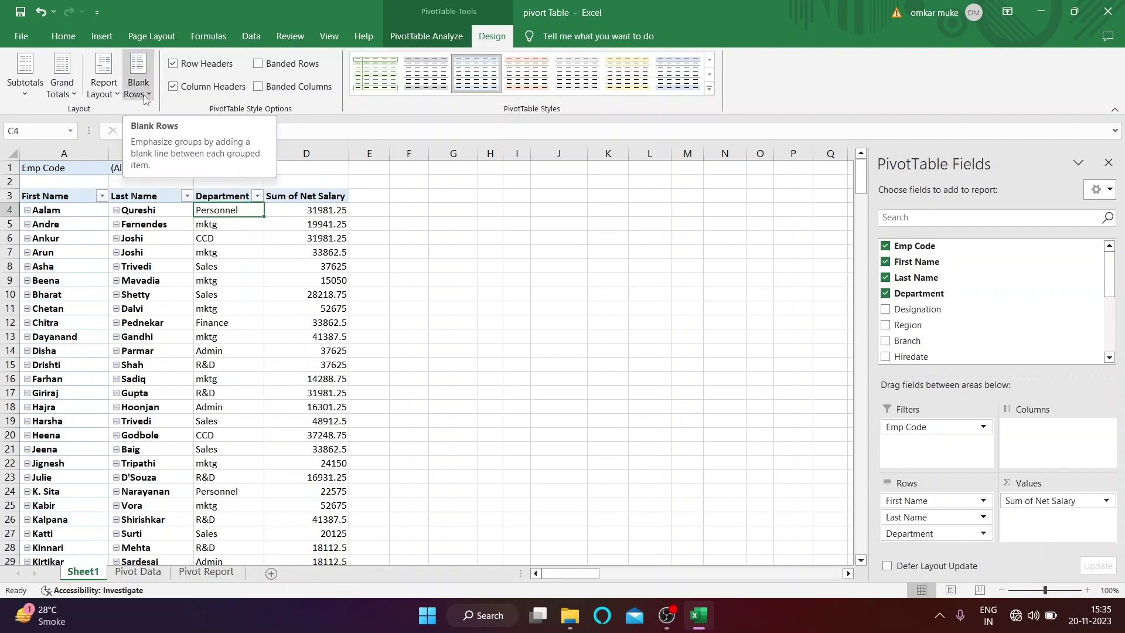
- Insert a blank line after each item in the PivotTable and remove the blank lines, doing this twice
click(146, 97)
click(169, 112)
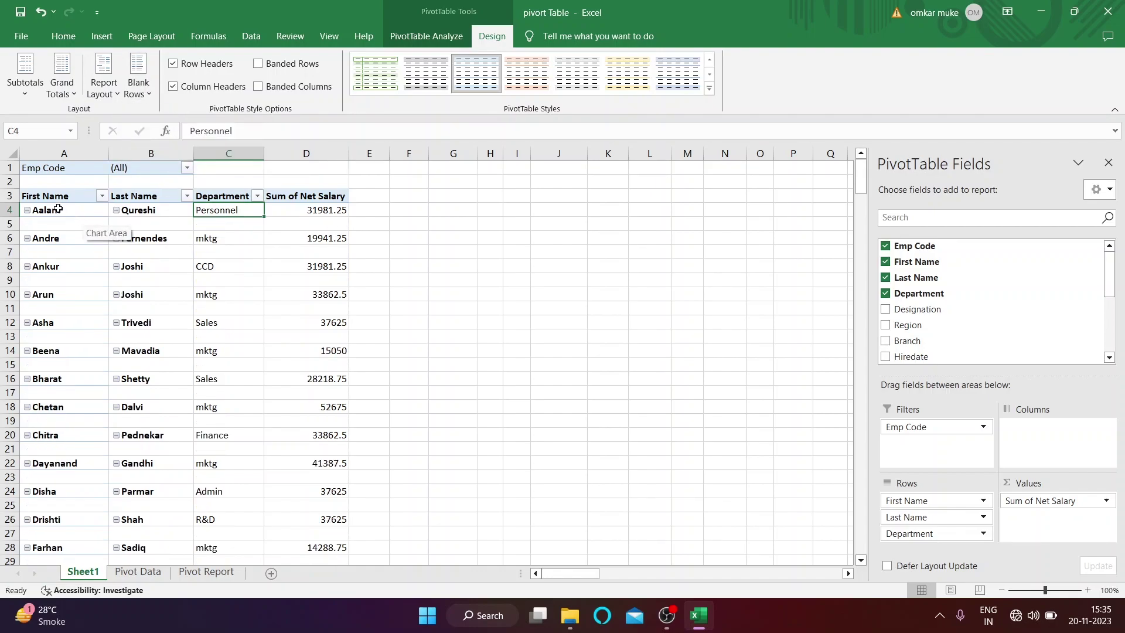
click(141, 88)
click(160, 143)
click(141, 88)
click(165, 113)
click(141, 88)
click(160, 140)
- Toggle the Row Headers style option off and on several times, leaving it on
click(178, 65)
click(178, 65)
click(177, 65)
click(177, 65)
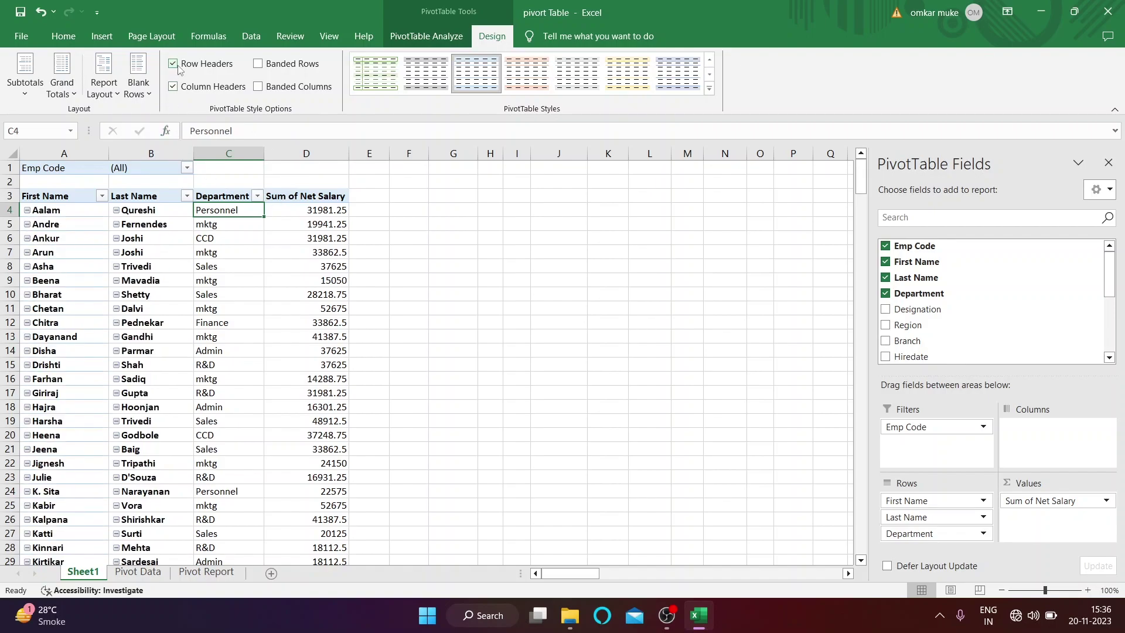
click(180, 69)
click(179, 69)
click(179, 70)
click(179, 69)
click(179, 69)
click(179, 69)
click(179, 69)
click(179, 69)
- Toggle the Column Headers style option off and on several times, leaving it on
click(175, 89)
click(175, 89)
click(175, 89)
click(175, 89)
click(175, 89)
click(175, 89)
- Turn Banded Rows on and off, and do the same with Banded Columns
click(258, 64)
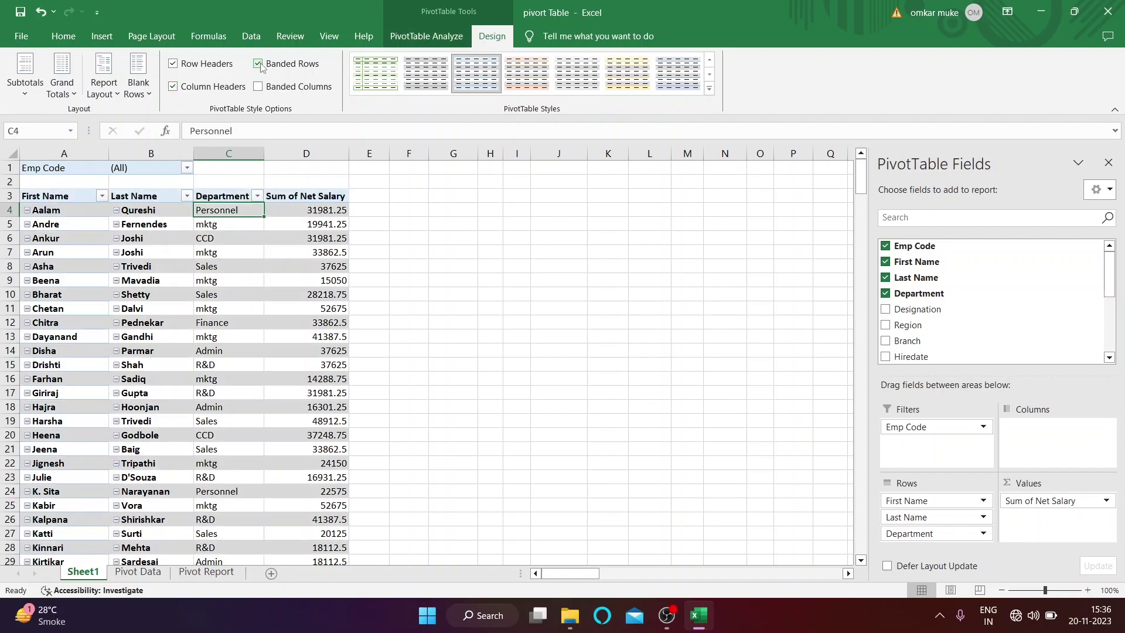
click(258, 63)
click(258, 87)
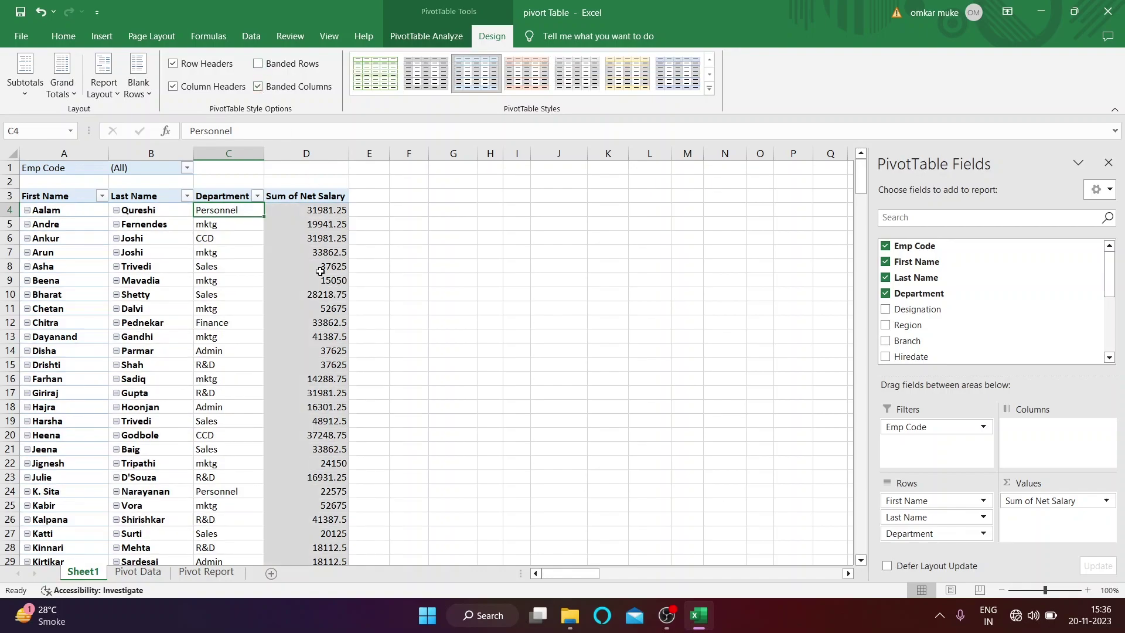
click(259, 87)
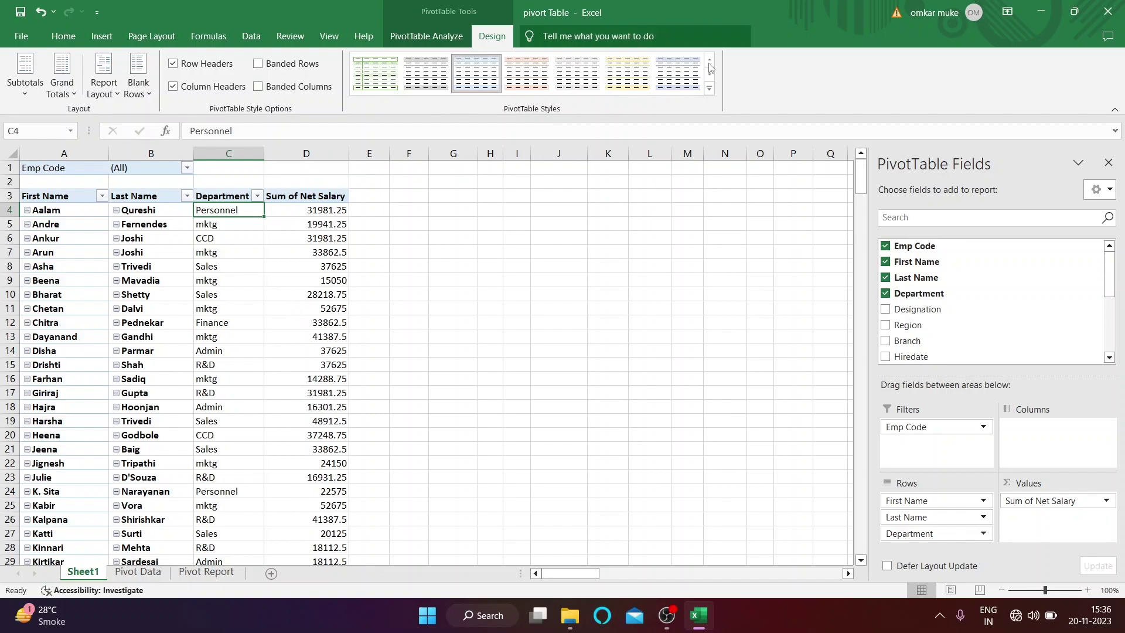
- Browse the PivotTable styles, apply the lavender-header style from the Light group, and select the range A3:D10
click(709, 89)
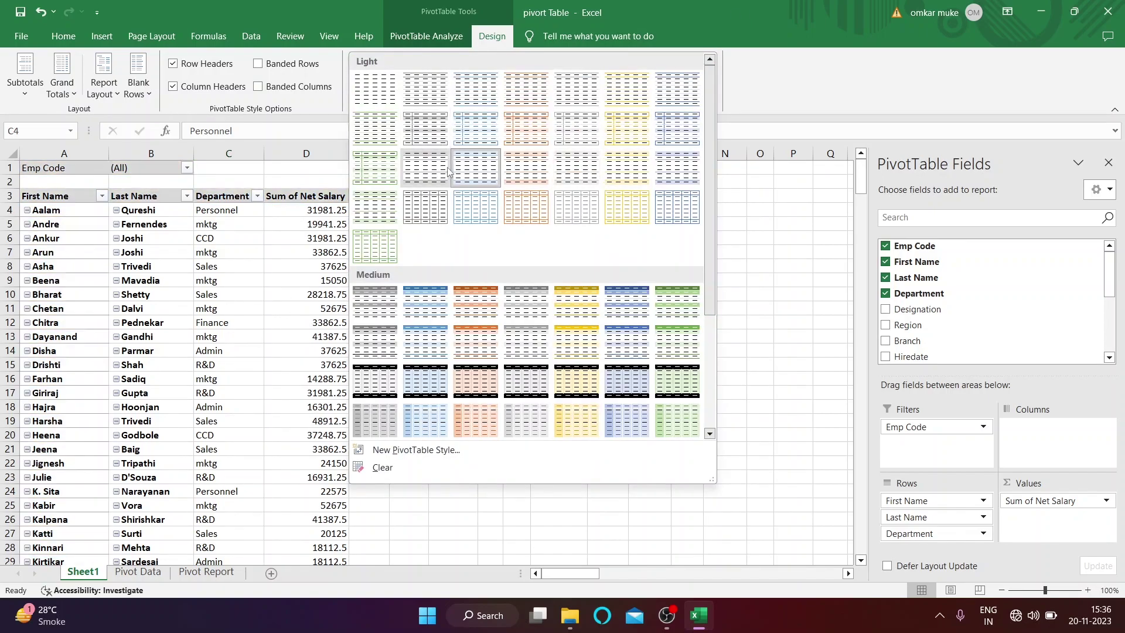
scroll(449, 170, down, 3)
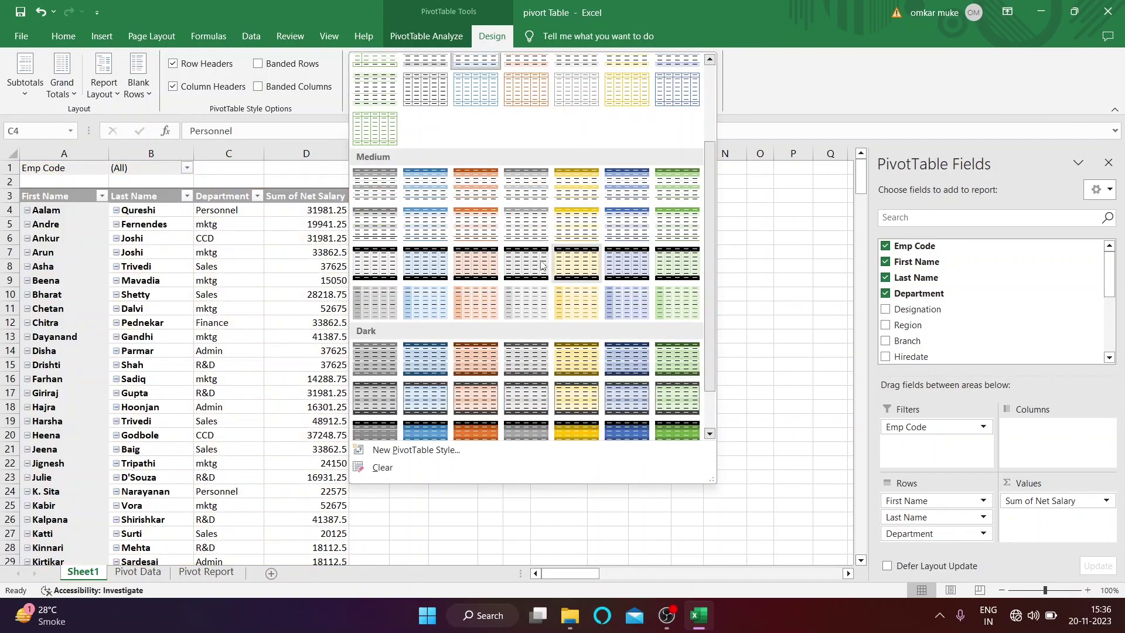
scroll(559, 234, down, 1)
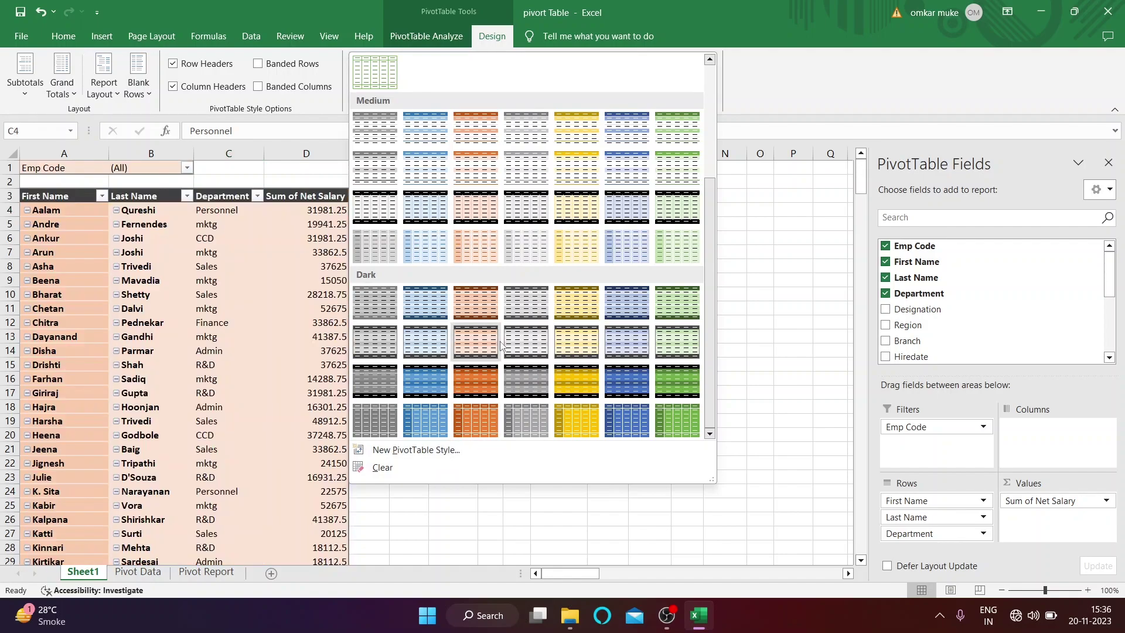
scroll(498, 264, up, 3)
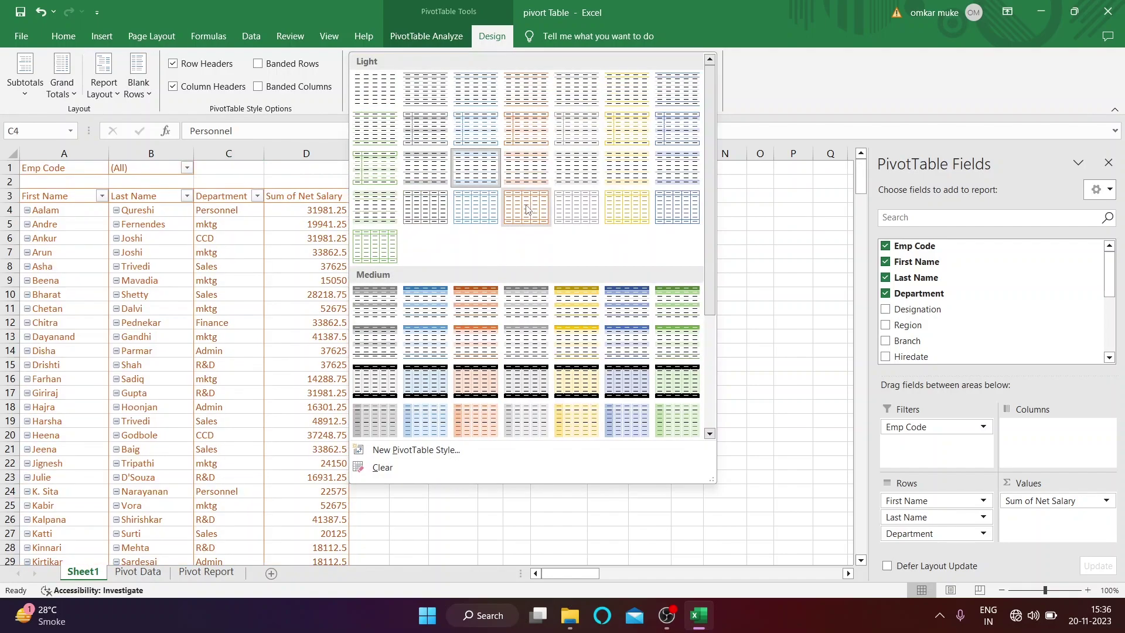
key(Escape)
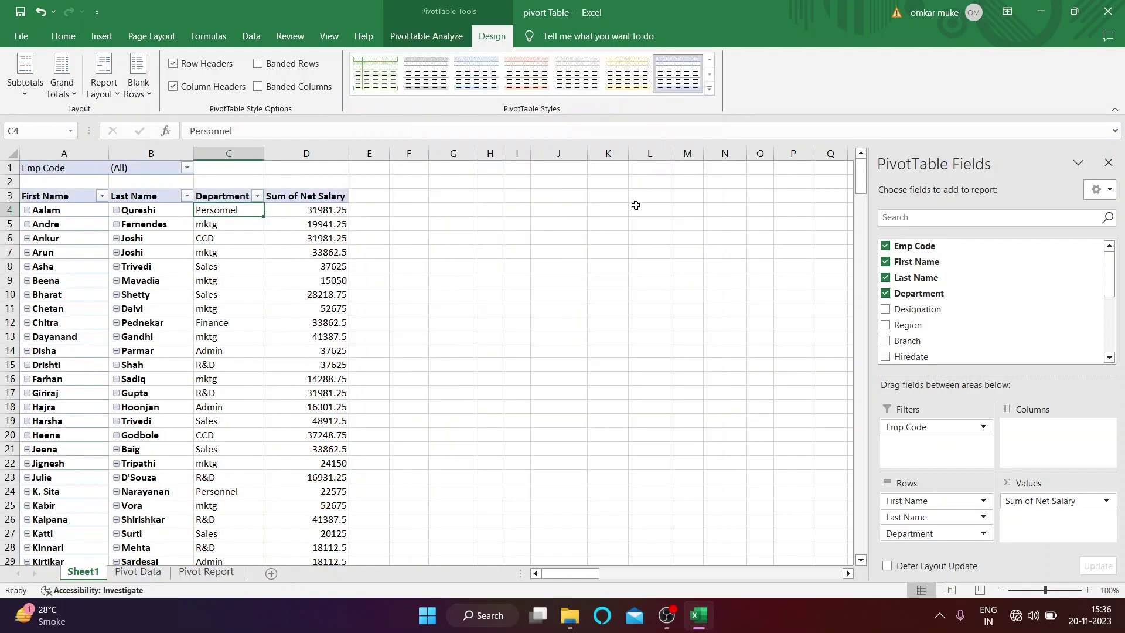
click(409, 294)
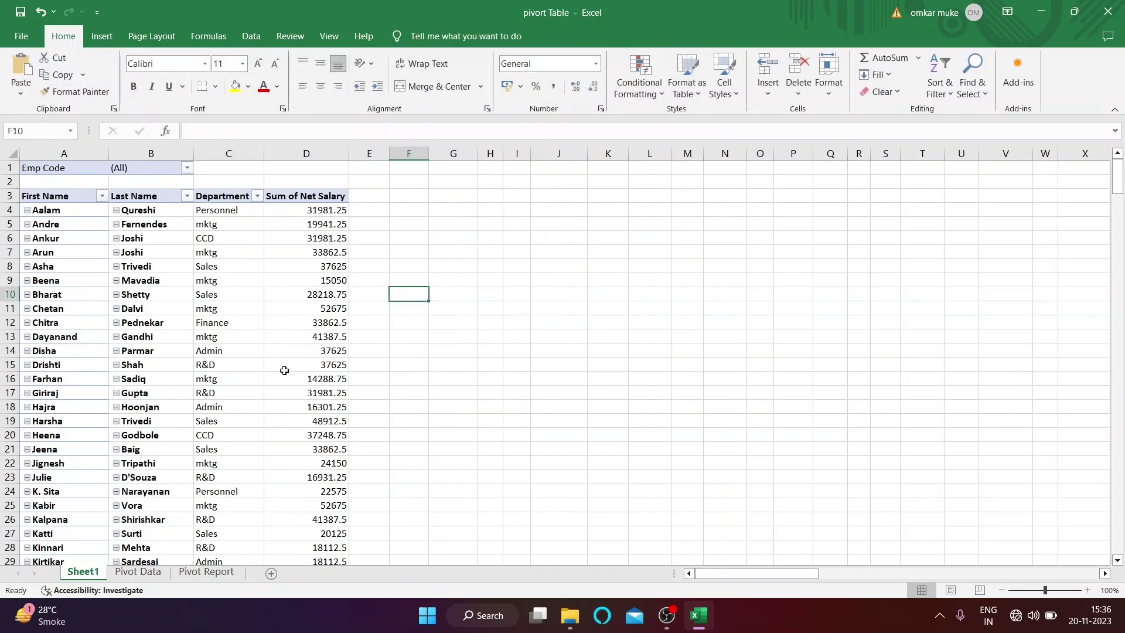
drag(52, 197, 296, 290)
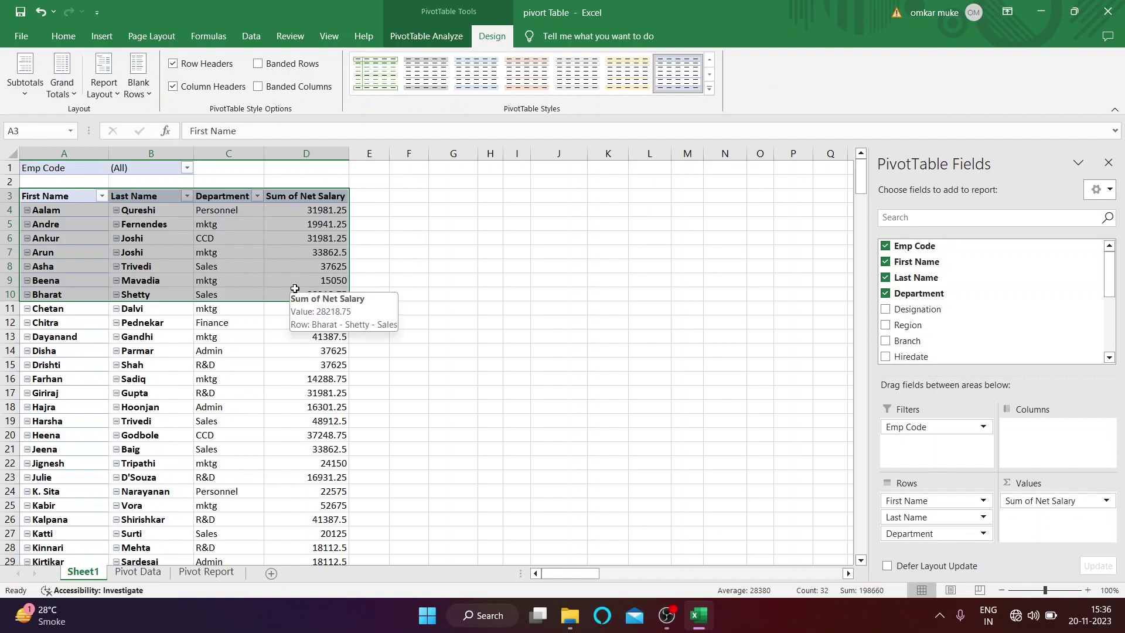
- Copy the whole PivotTable from A3 down to the Grand Total row and paste it at N4
key(ctrl+shift+Down)
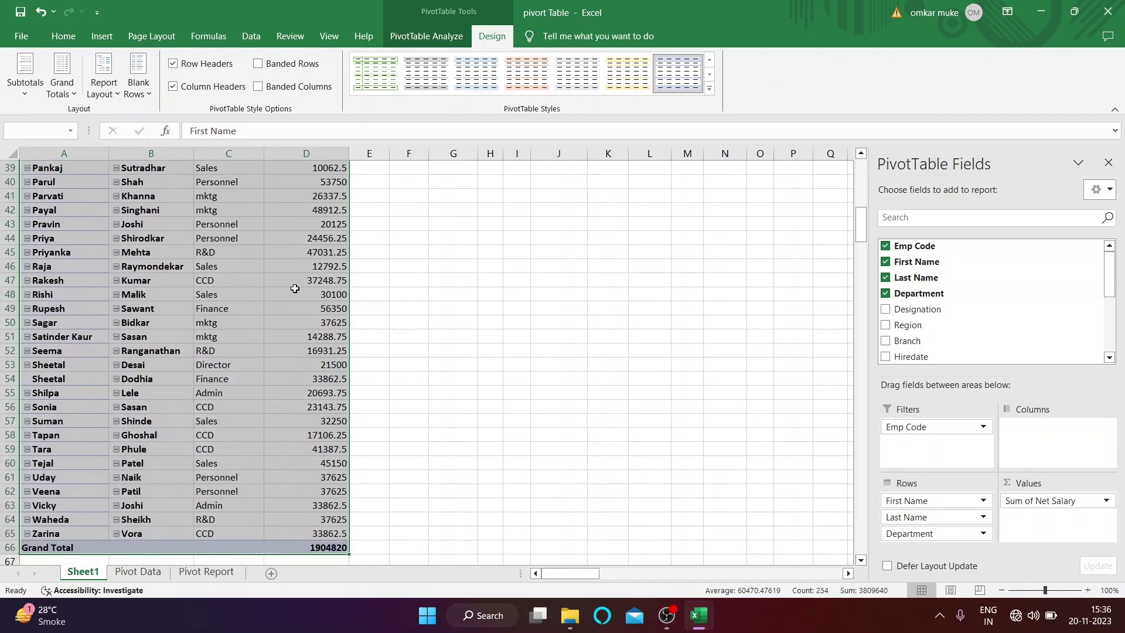
scroll(295, 289, up, 13)
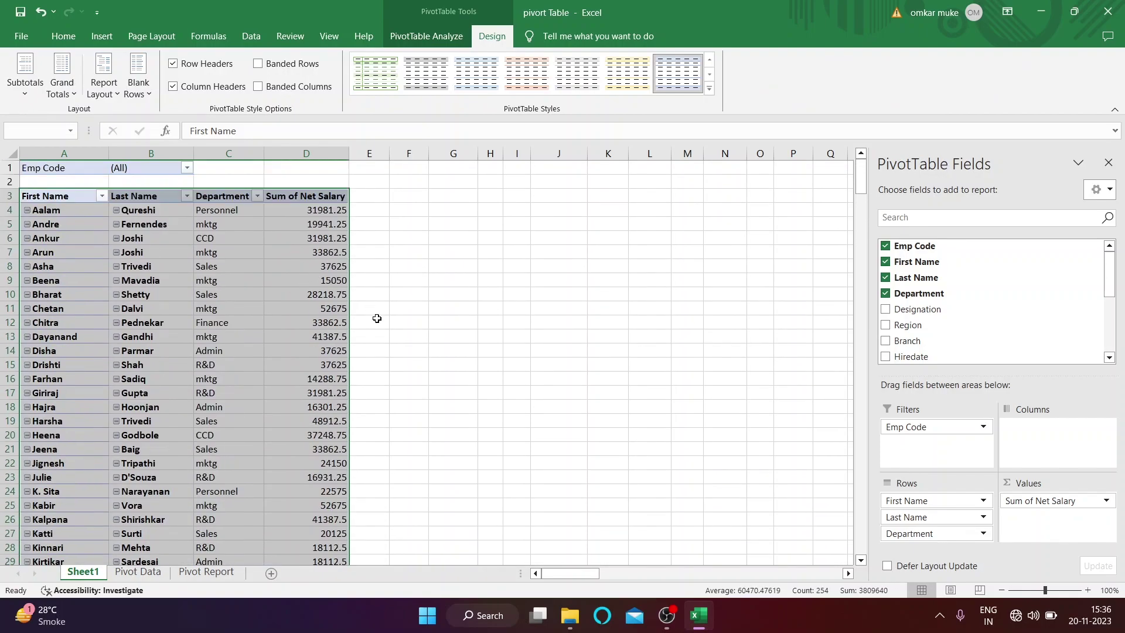
key(ctrl+c)
click(718, 214)
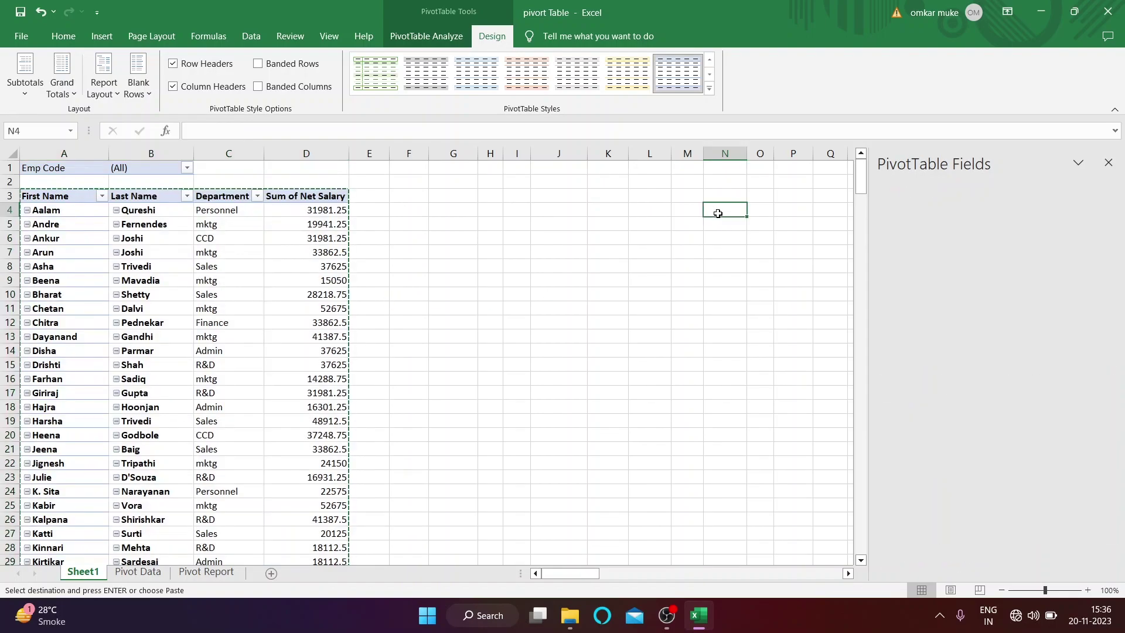
key(ctrl+v)
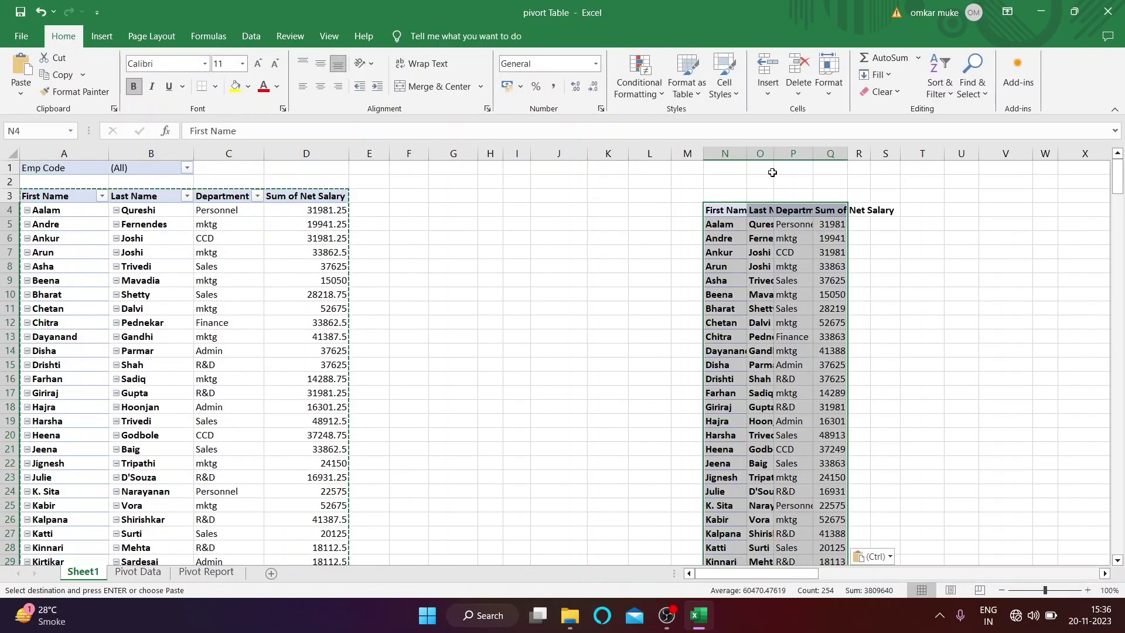
- AutoFit the column widths of the copied table in columns N to Q
click(829, 73)
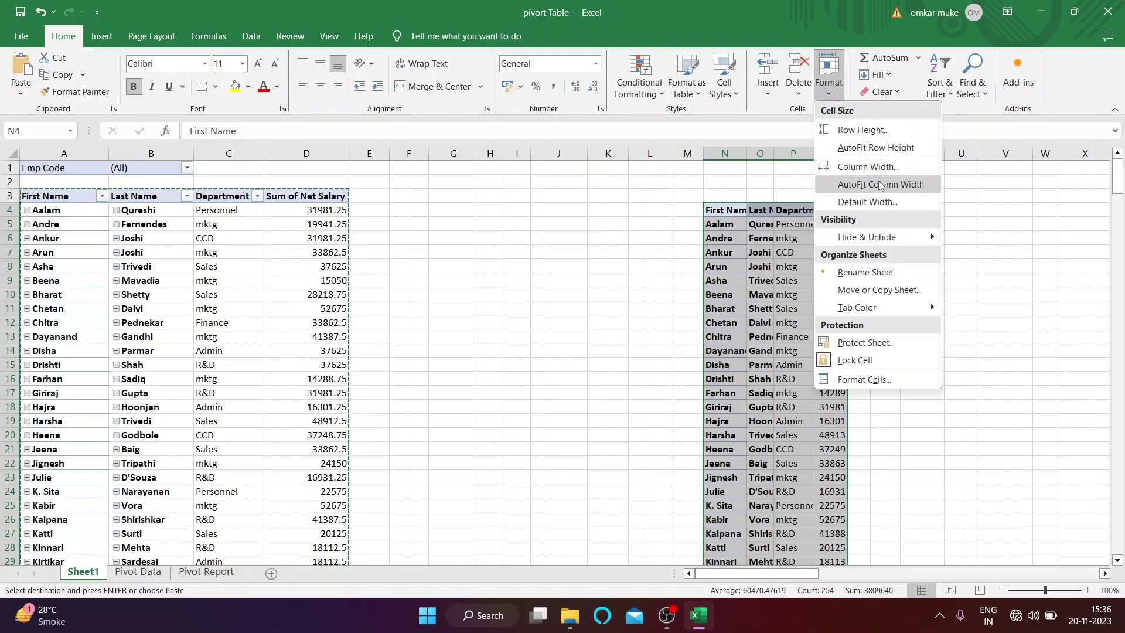
click(882, 183)
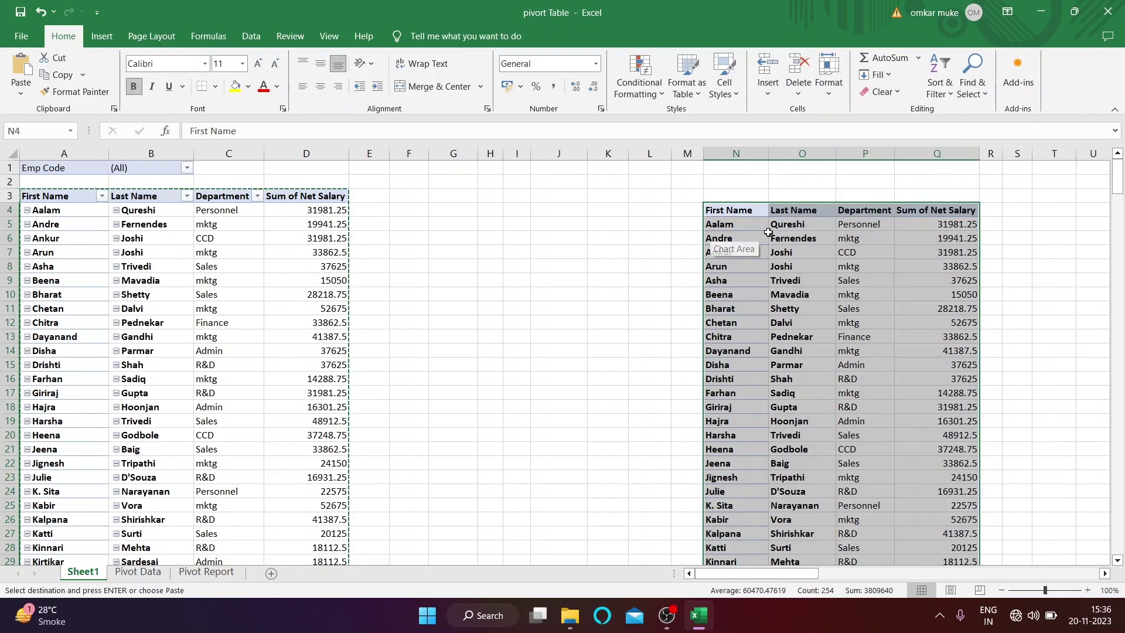
click(662, 225)
double_click(406, 293)
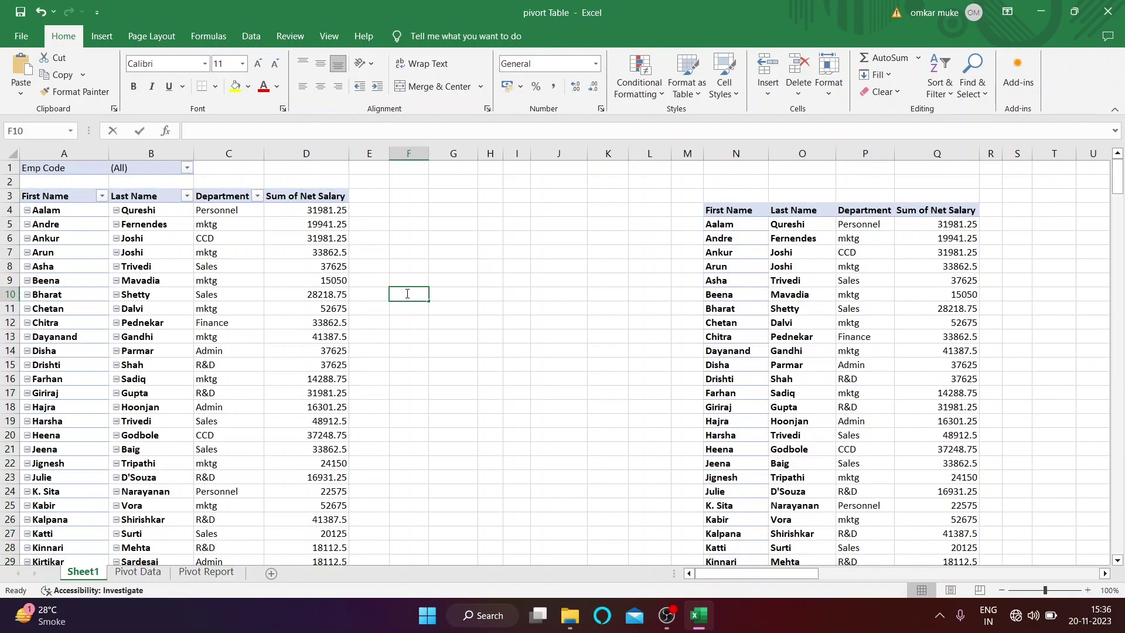
- Remove the Department, Last Name and First Name fields from the PivotTable
click(228, 280)
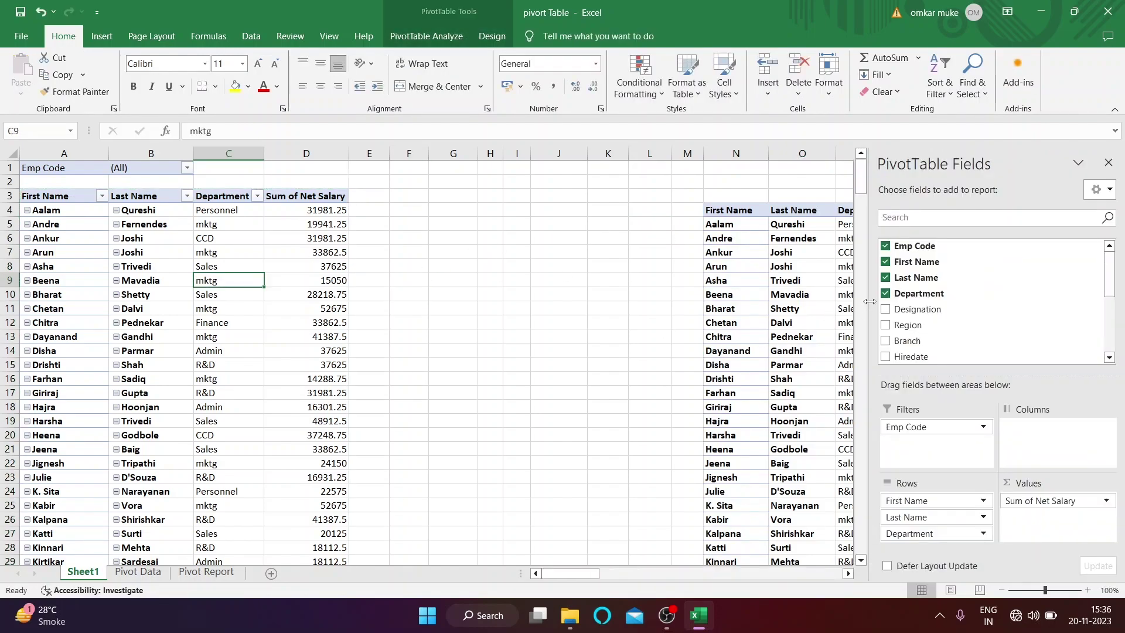
click(885, 293)
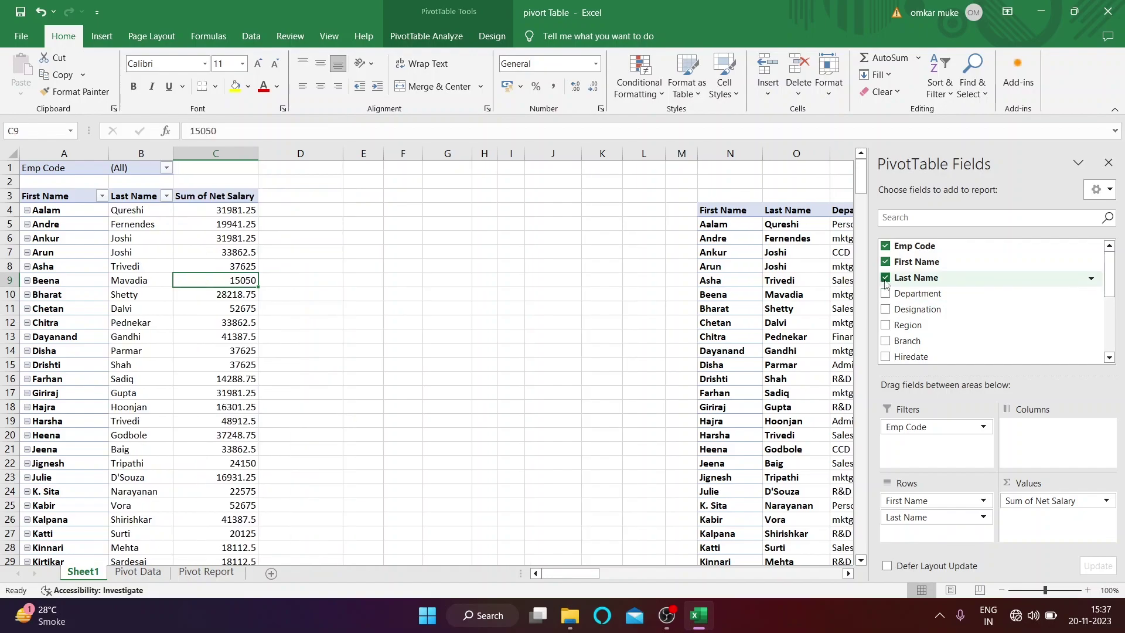
click(885, 277)
click(885, 261)
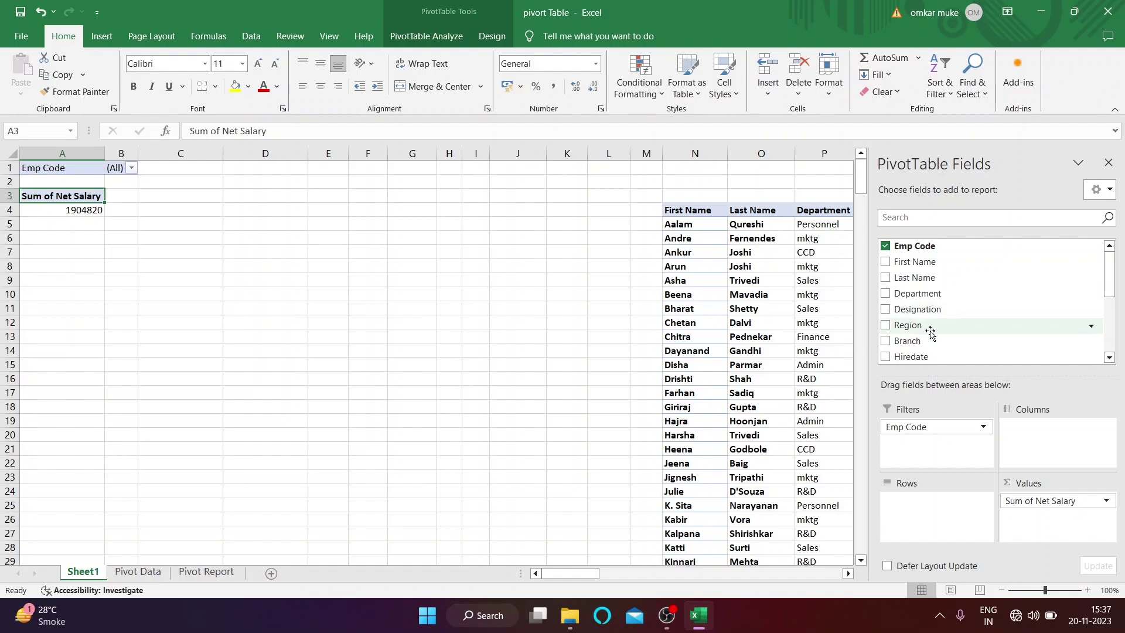
- Add Branch to the PivotTable rows, with Designation beneath it
scroll(949, 345, down, 1)
drag(913, 306, 919, 501)
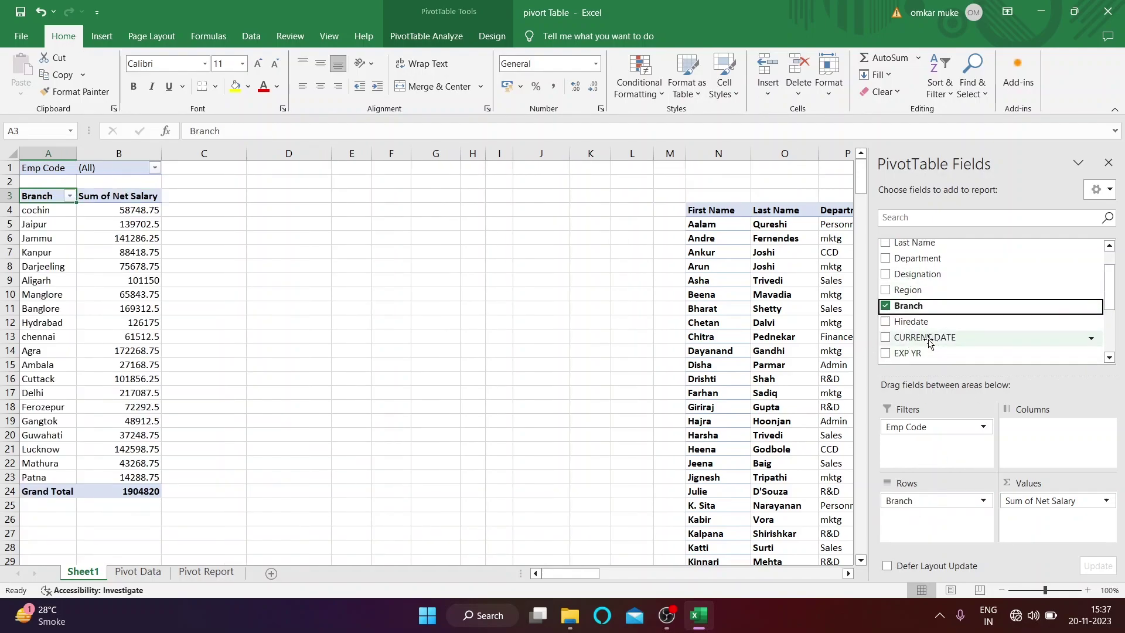
drag(928, 277, 967, 515)
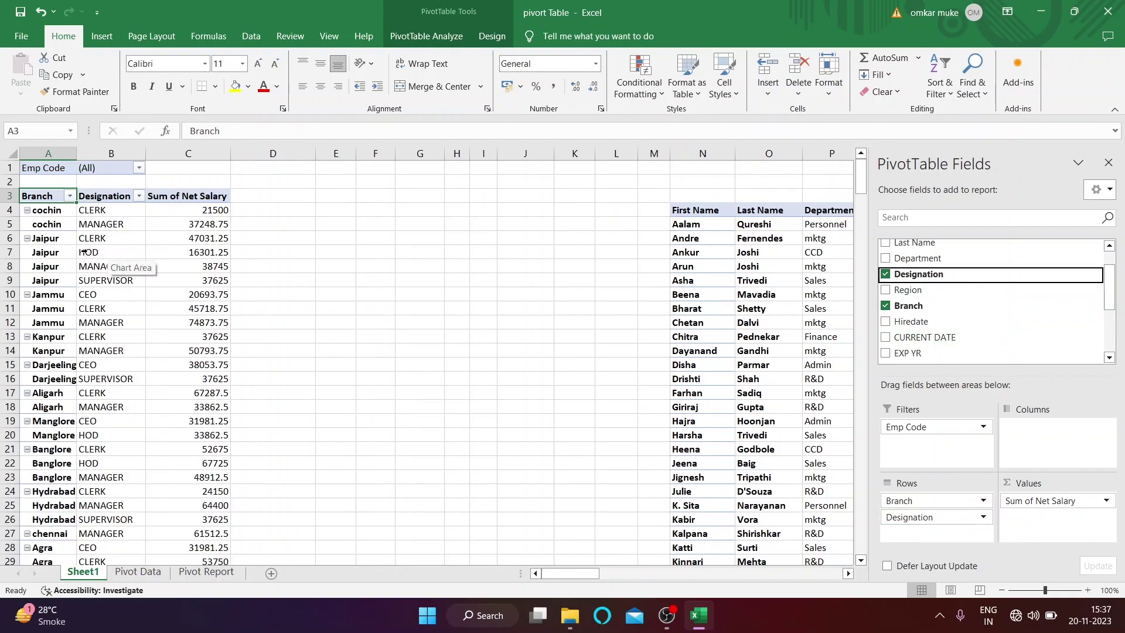
- Set the PivotTable's report layout to Do Not Repeat Item Labels for the Branch column
click(55, 220)
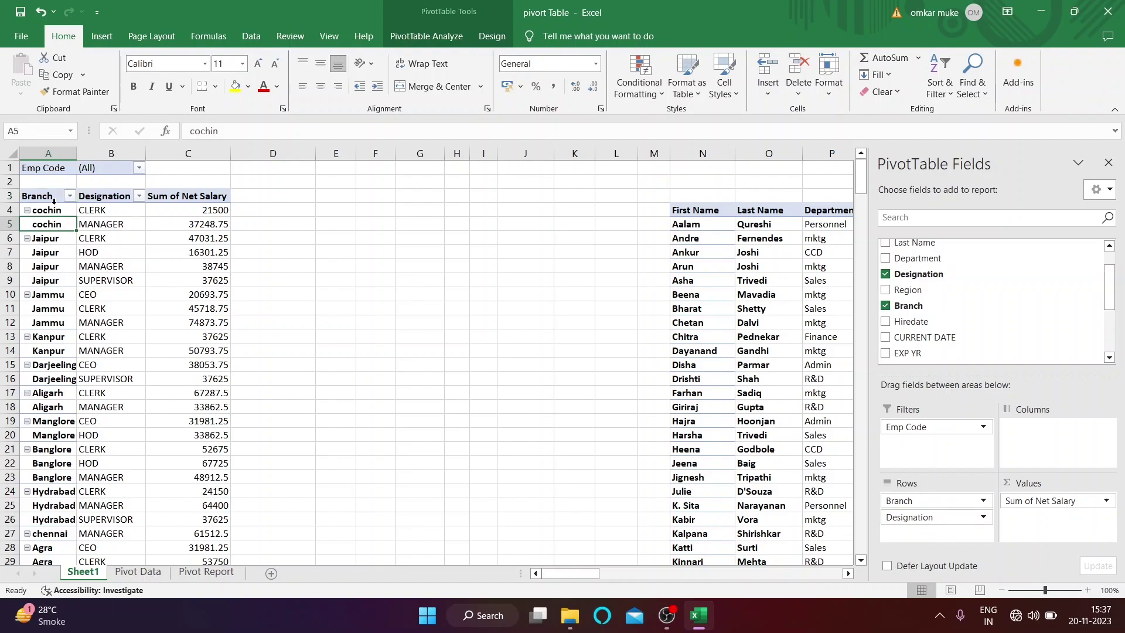
click(53, 211)
click(50, 258)
click(54, 283)
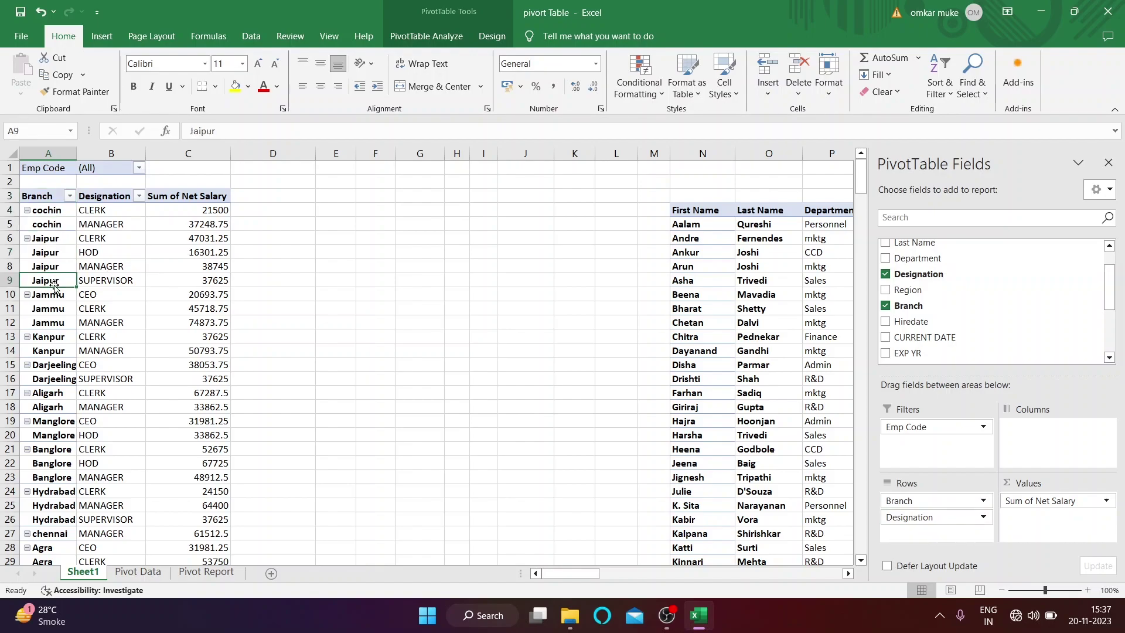
click(59, 221)
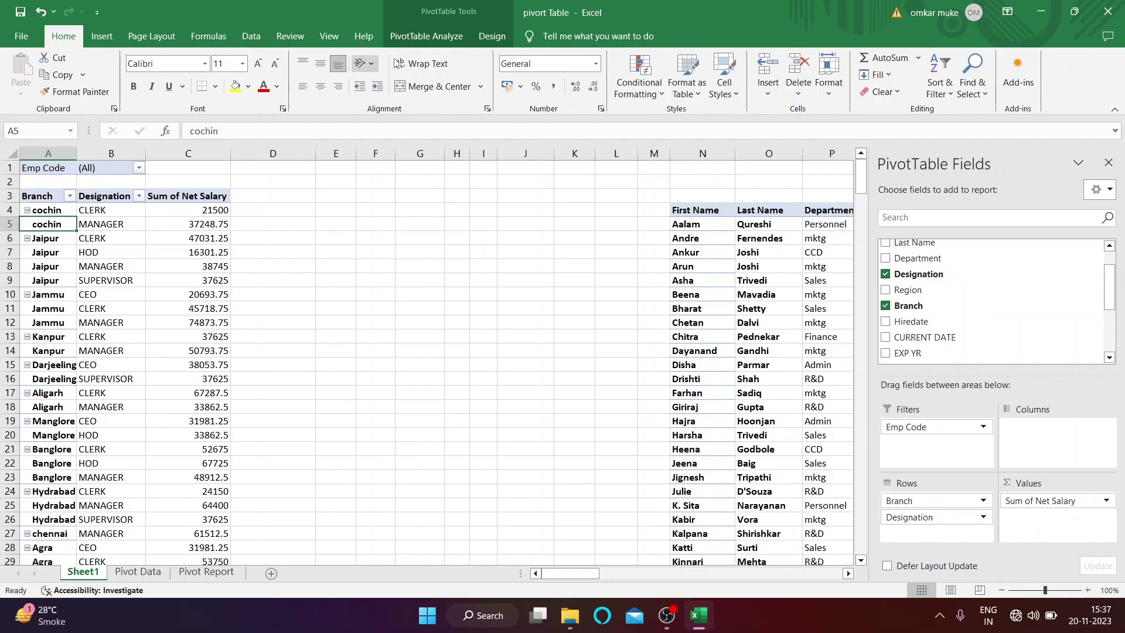
click(485, 37)
click(103, 88)
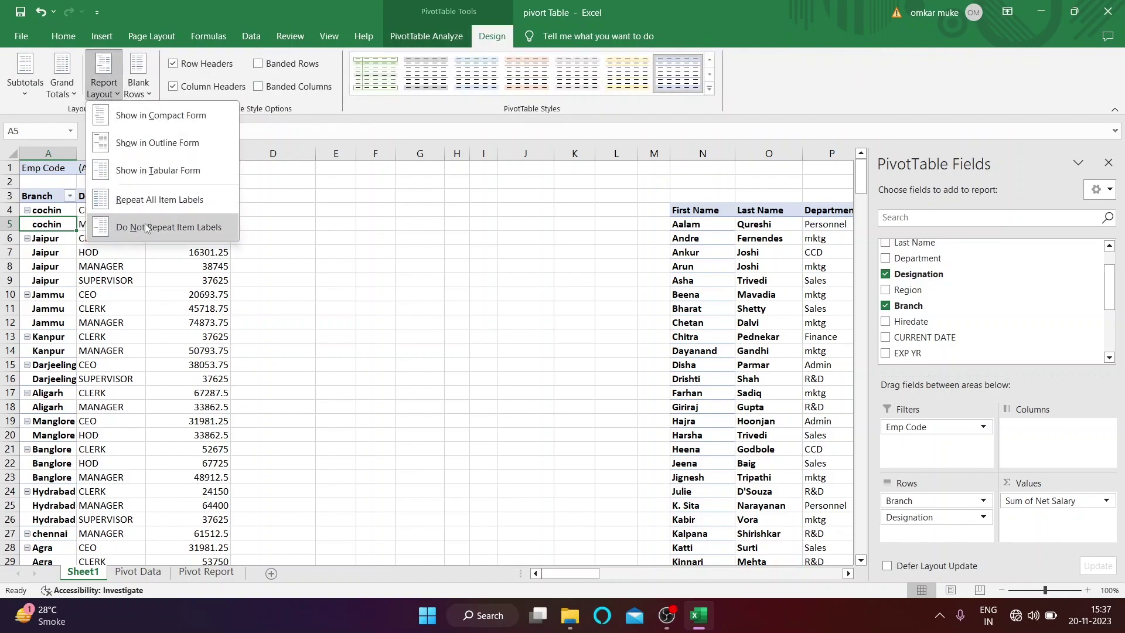
click(147, 228)
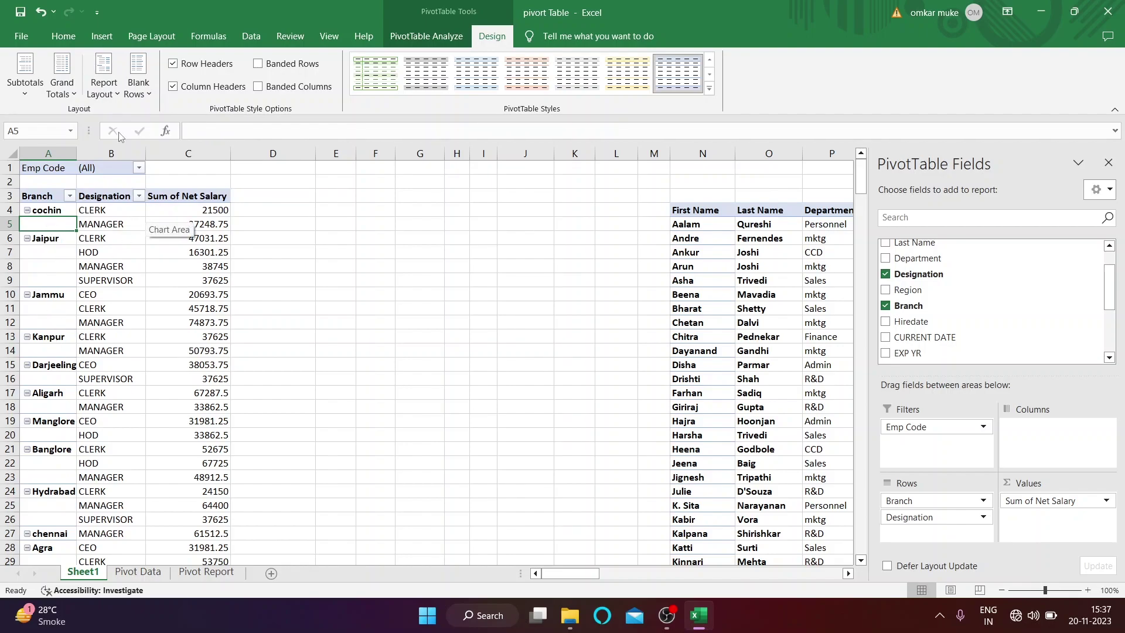
- Switch the report layout to Repeat All Item Labels and back to Do Not Repeat Item Labels
click(112, 92)
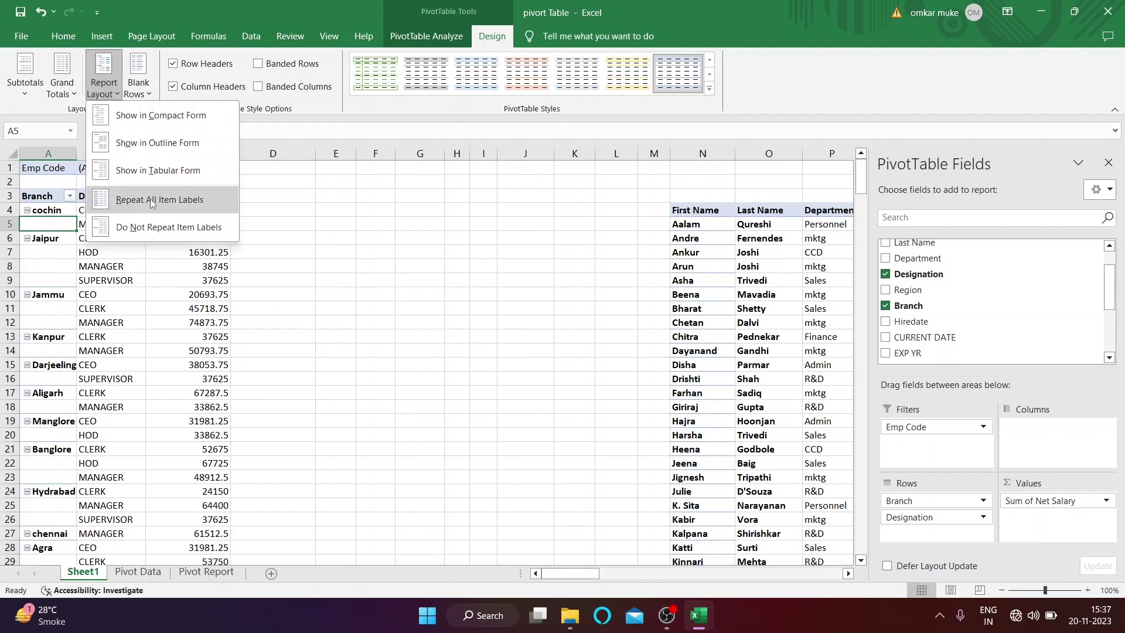
click(151, 200)
click(112, 93)
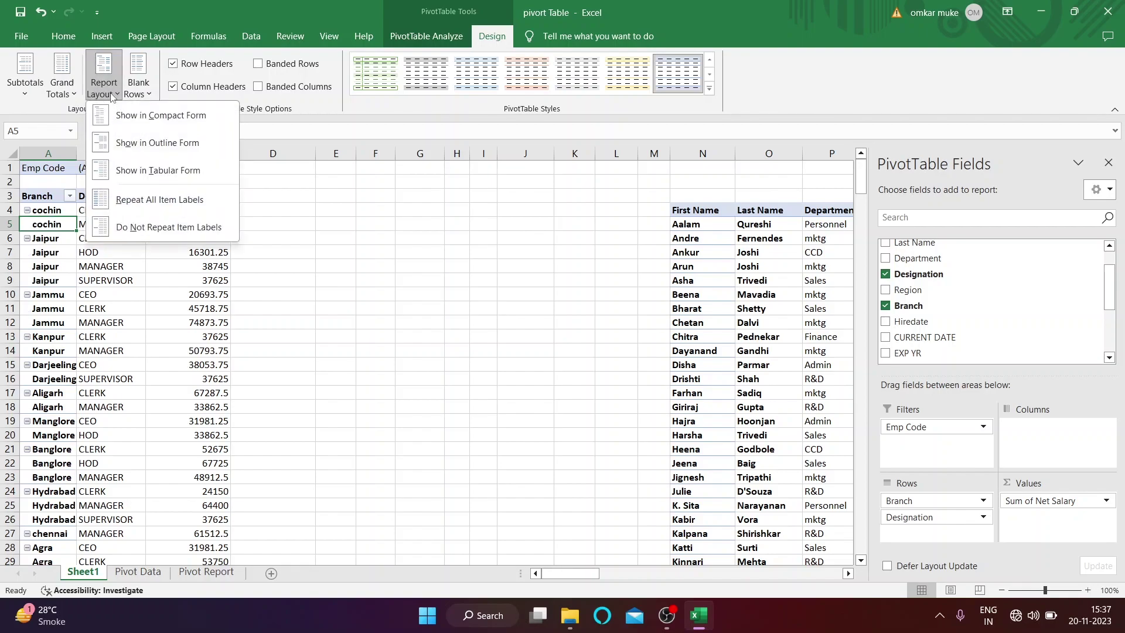
click(146, 228)
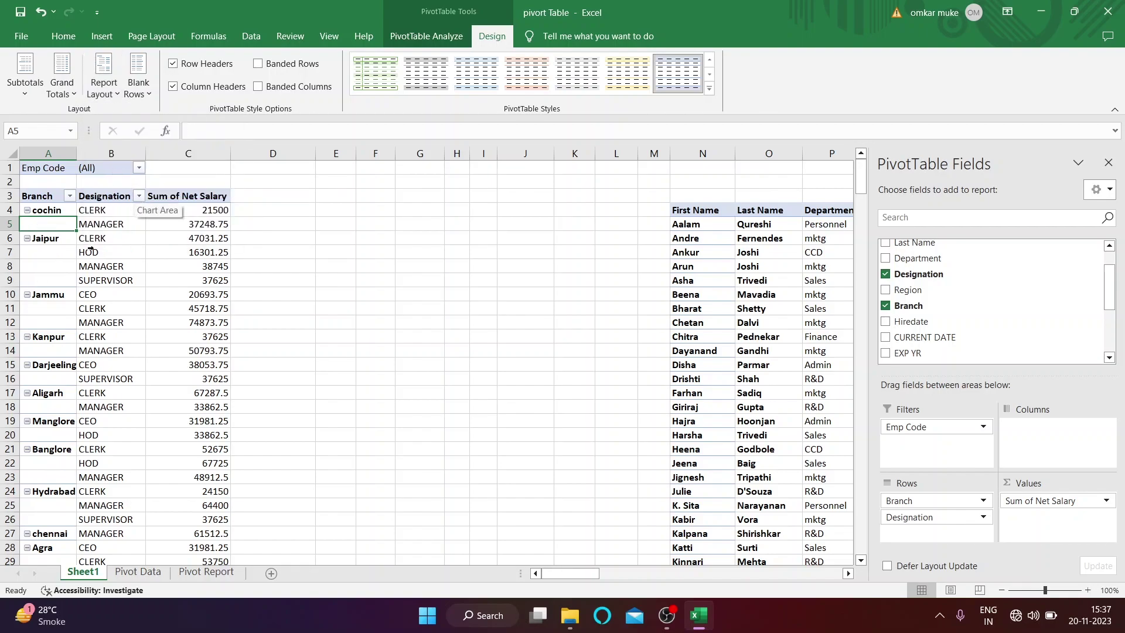
click(51, 266)
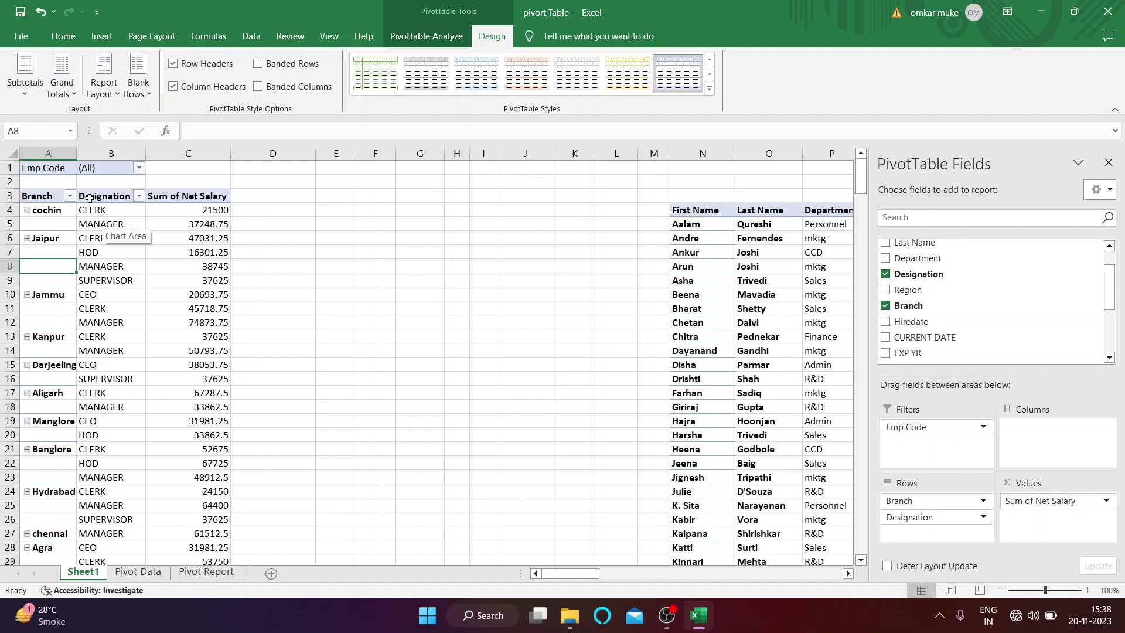
click(237, 280)
click(179, 280)
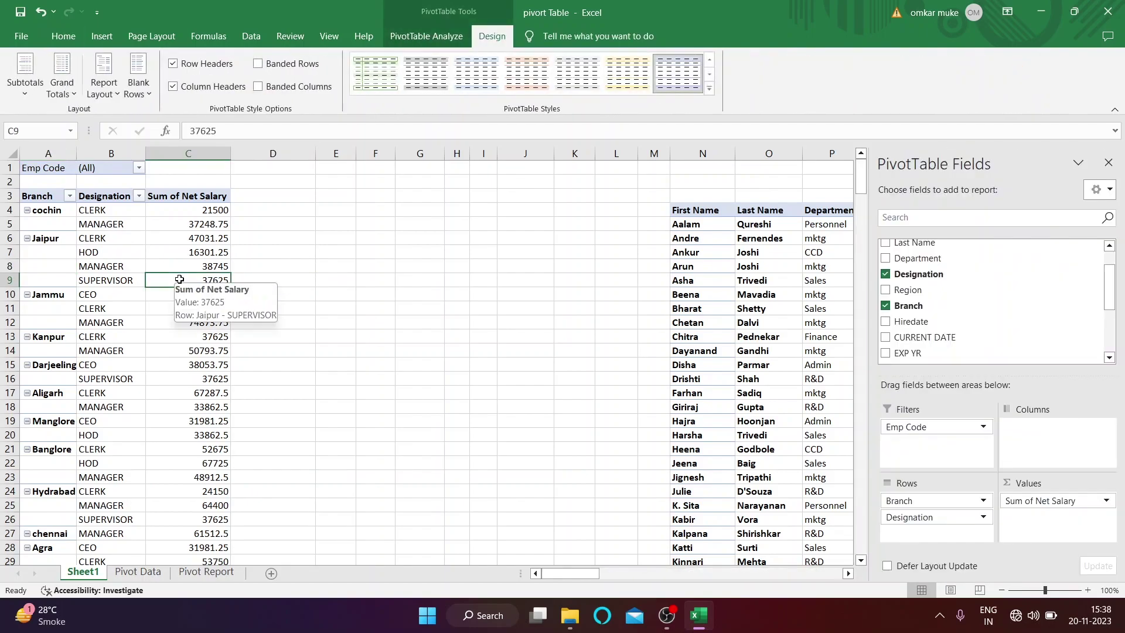
click(421, 37)
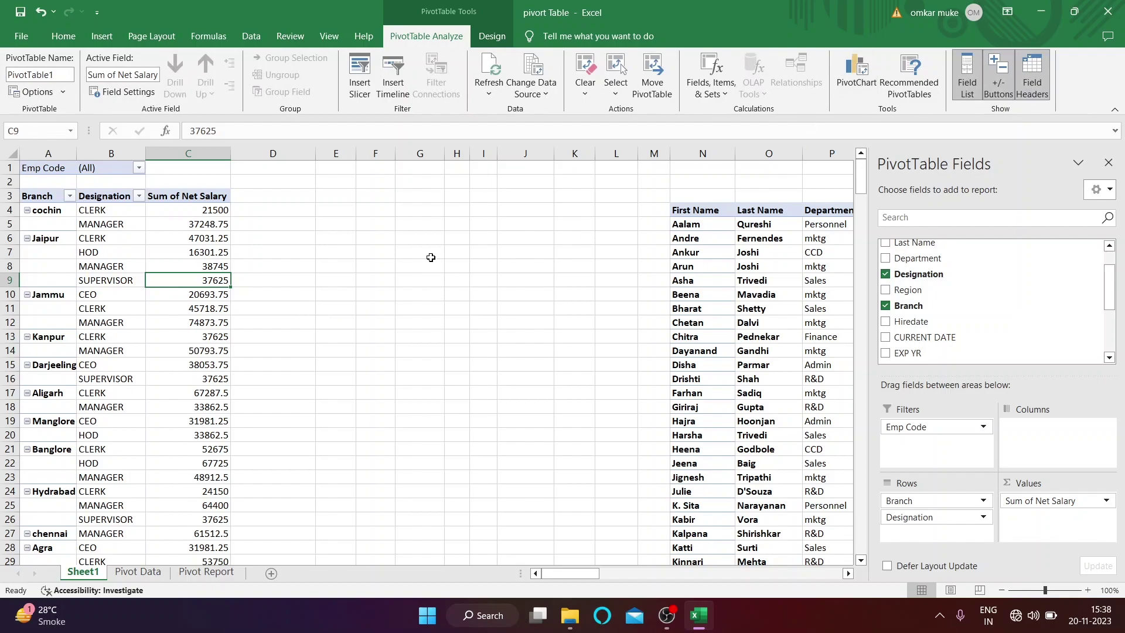
- Remove the Branch field from the PivotTable rows, keeping Designation only
click(271, 294)
click(143, 309)
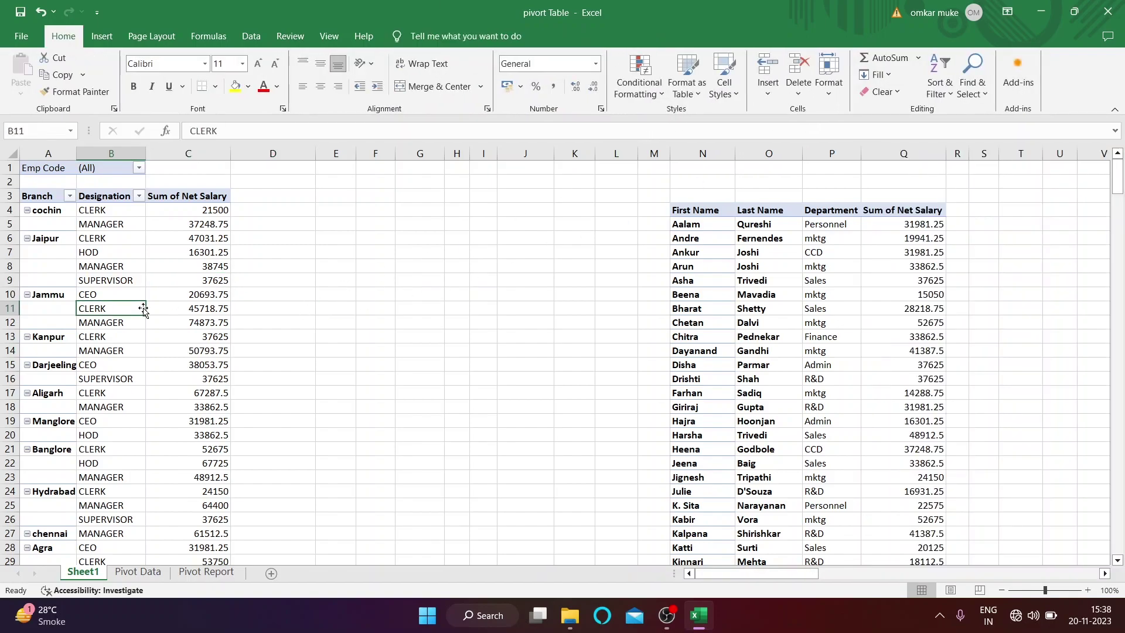
drag(906, 501, 515, 415)
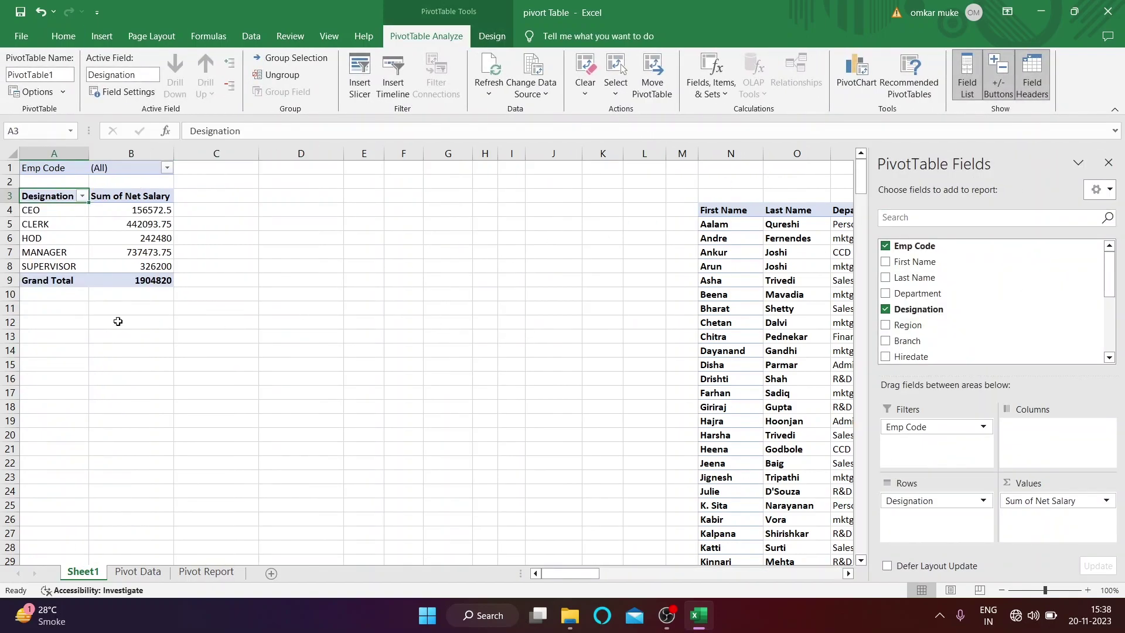
- Insert a 3-D Pie PivotChart of net salary by designation from the PivotTable
click(159, 363)
click(131, 238)
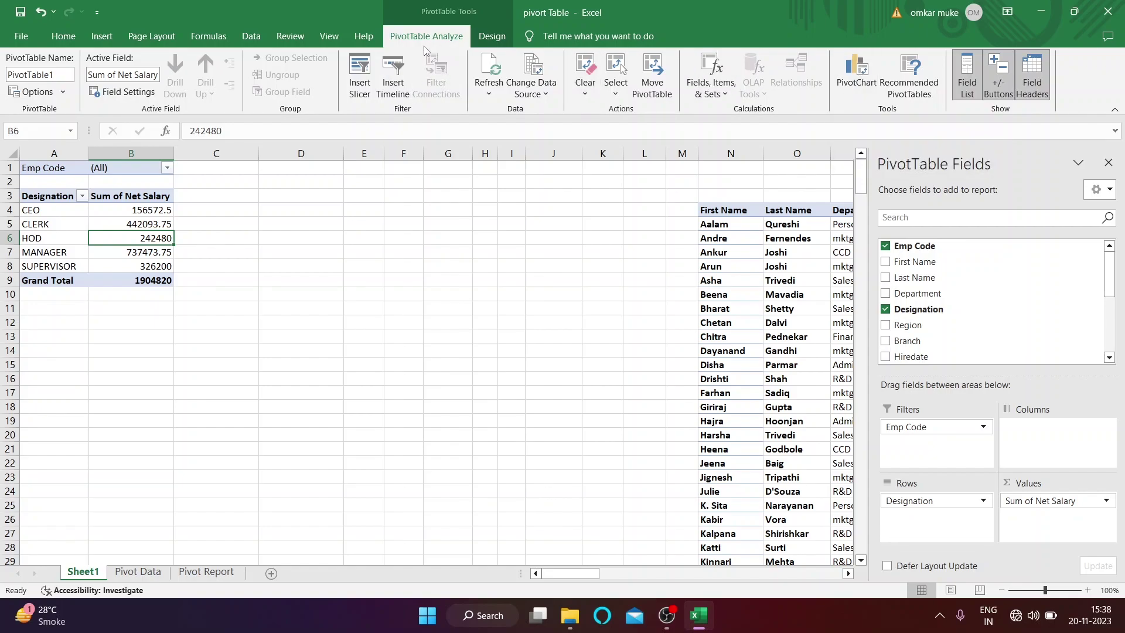
click(227, 318)
click(137, 238)
click(406, 36)
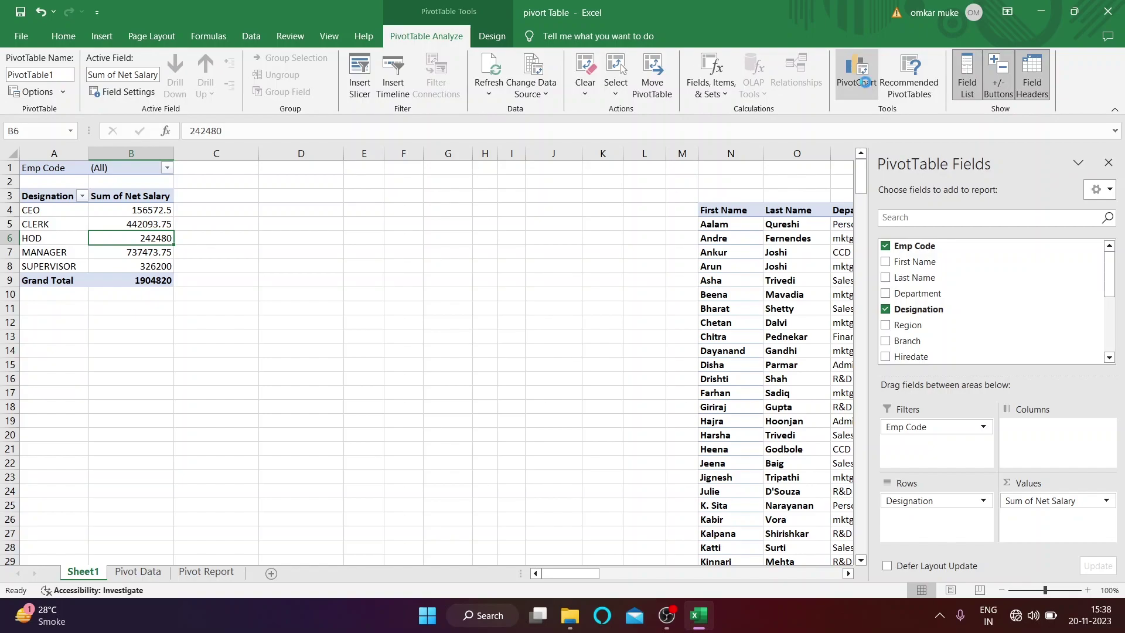
click(380, 184)
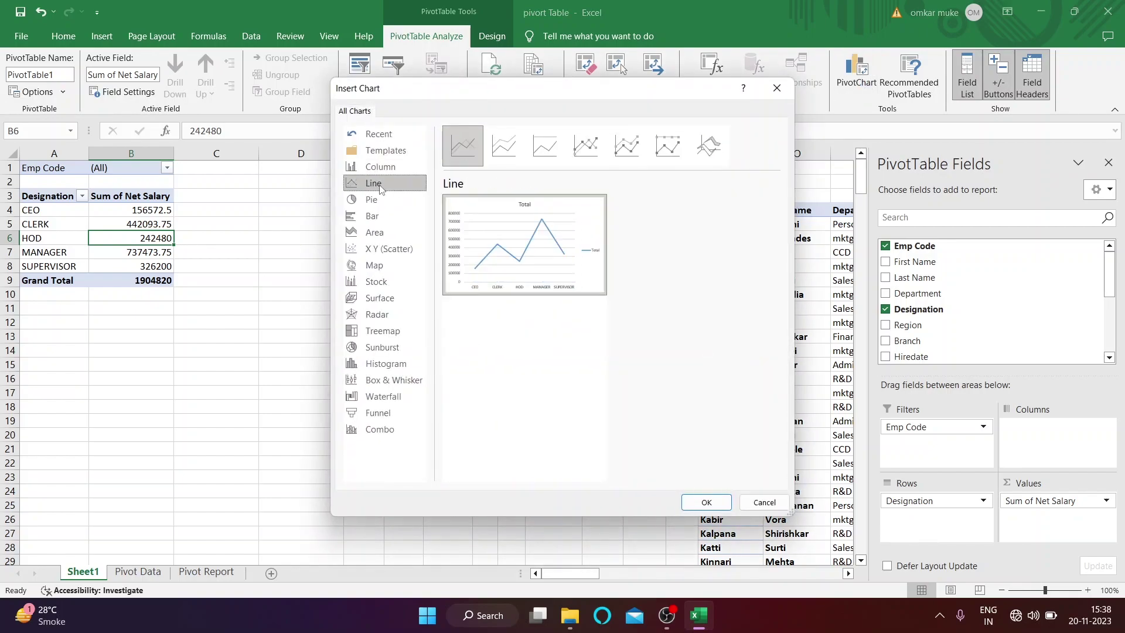
click(374, 199)
click(375, 184)
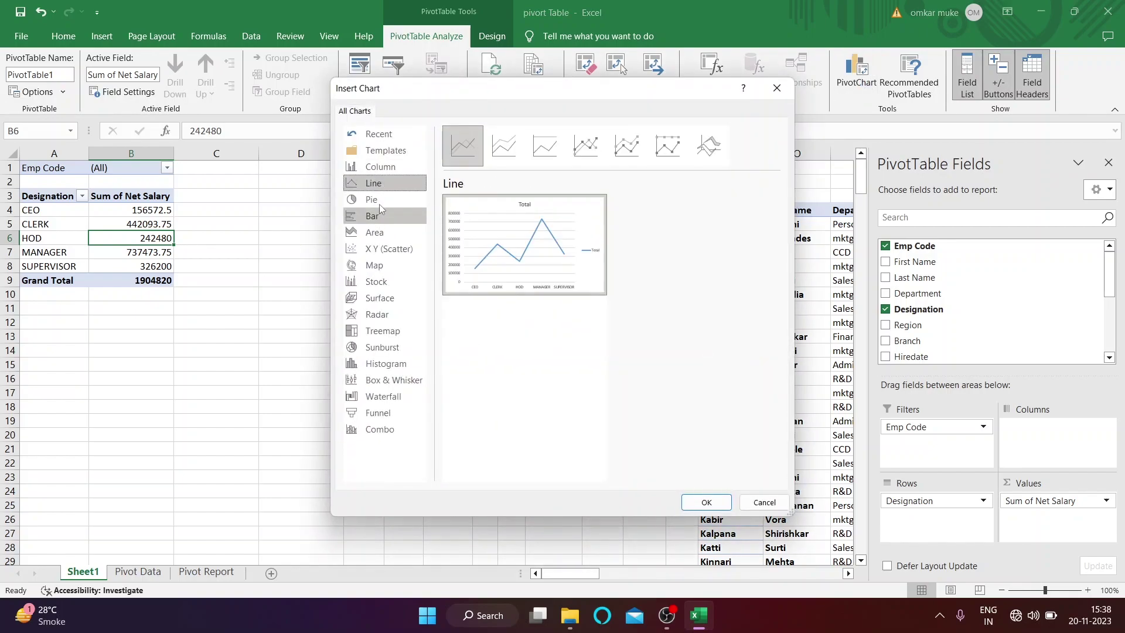
click(377, 201)
click(504, 146)
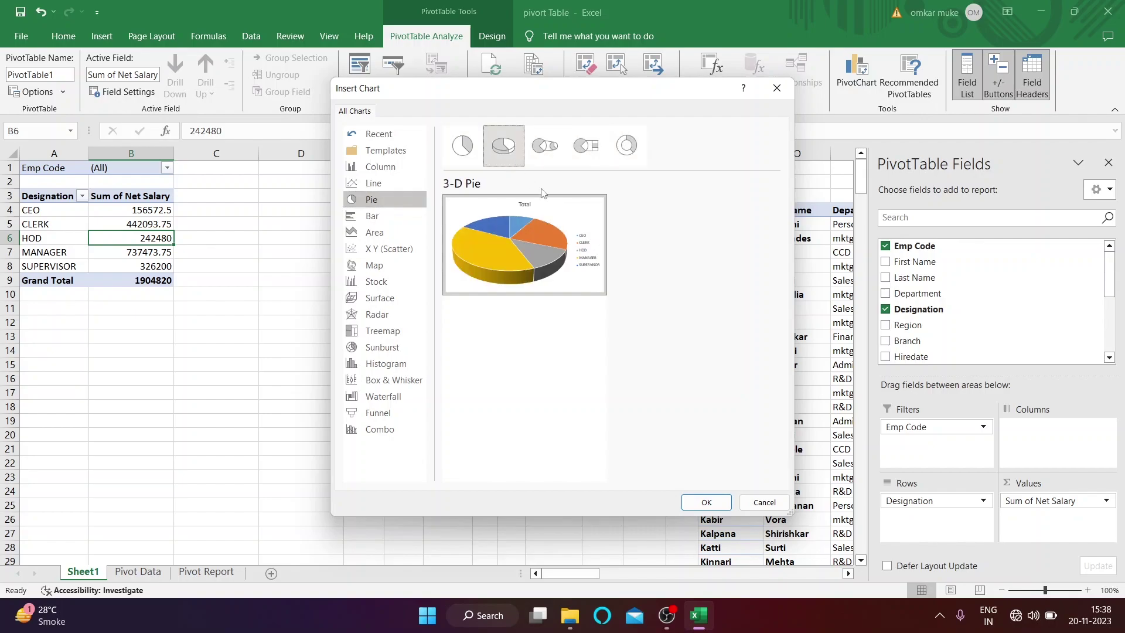
click(704, 499)
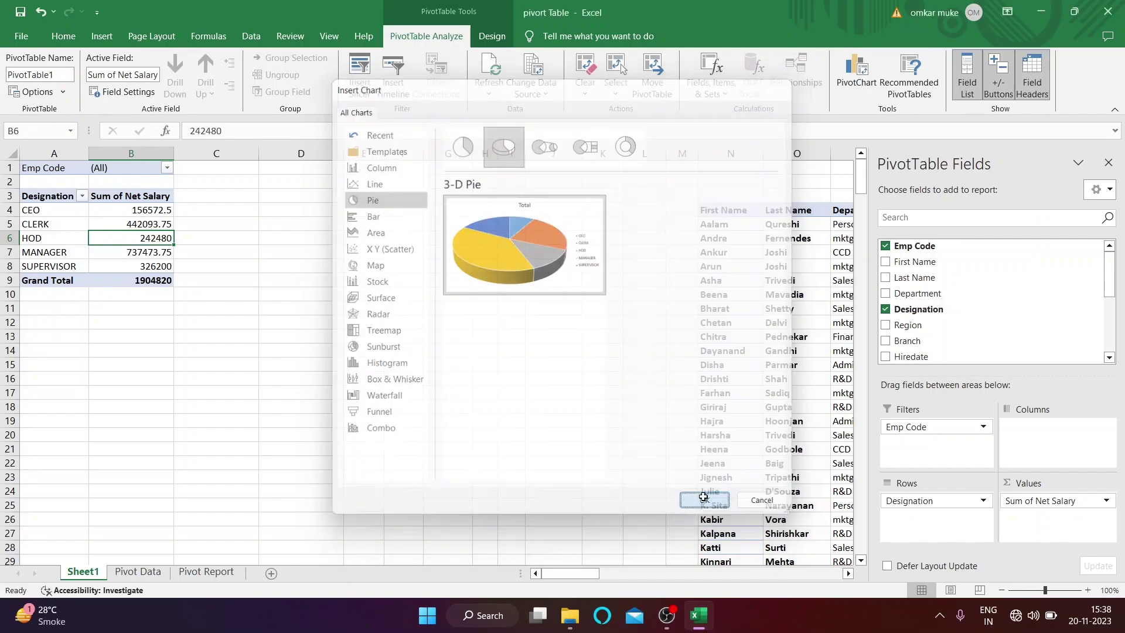
- Move the pie chart down the sheet so it starts at about row 23, and deselect it
drag(503, 309, 510, 363)
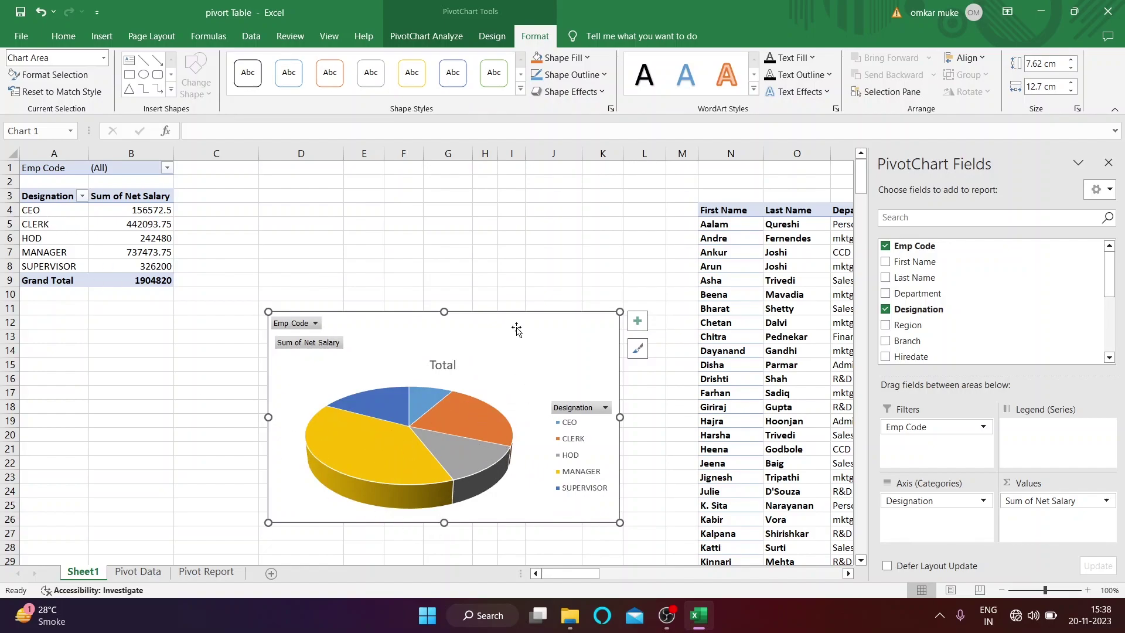
drag(516, 330, 564, 495)
click(291, 261)
- Insert a 3-D Column PivotChart of net salary by designation and move it up to start at about row 5
click(156, 238)
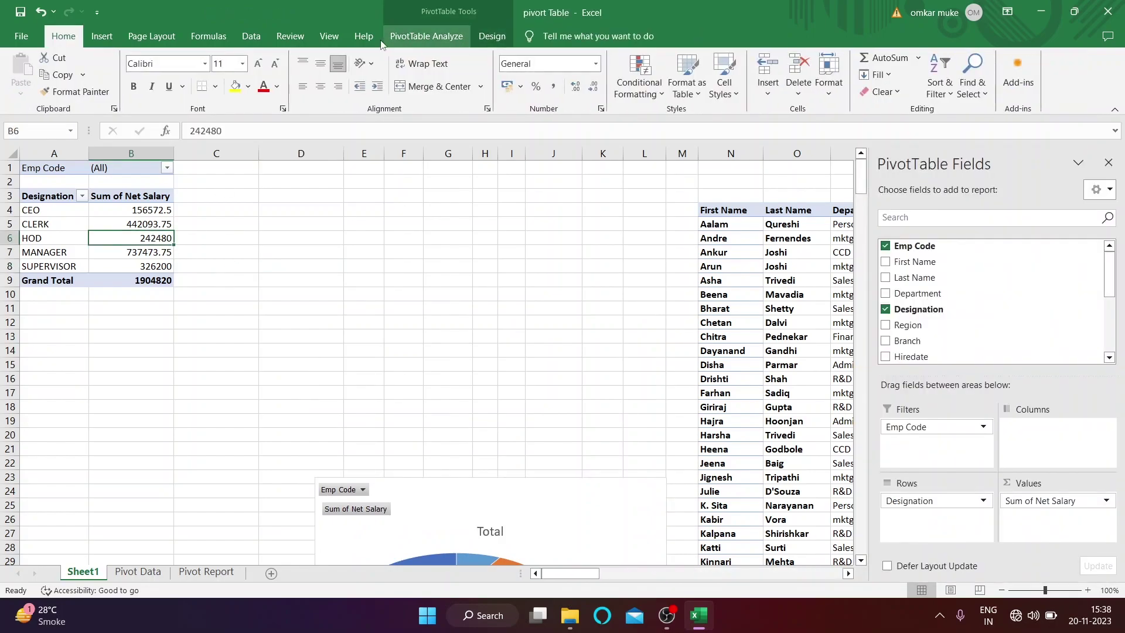
click(414, 37)
click(850, 78)
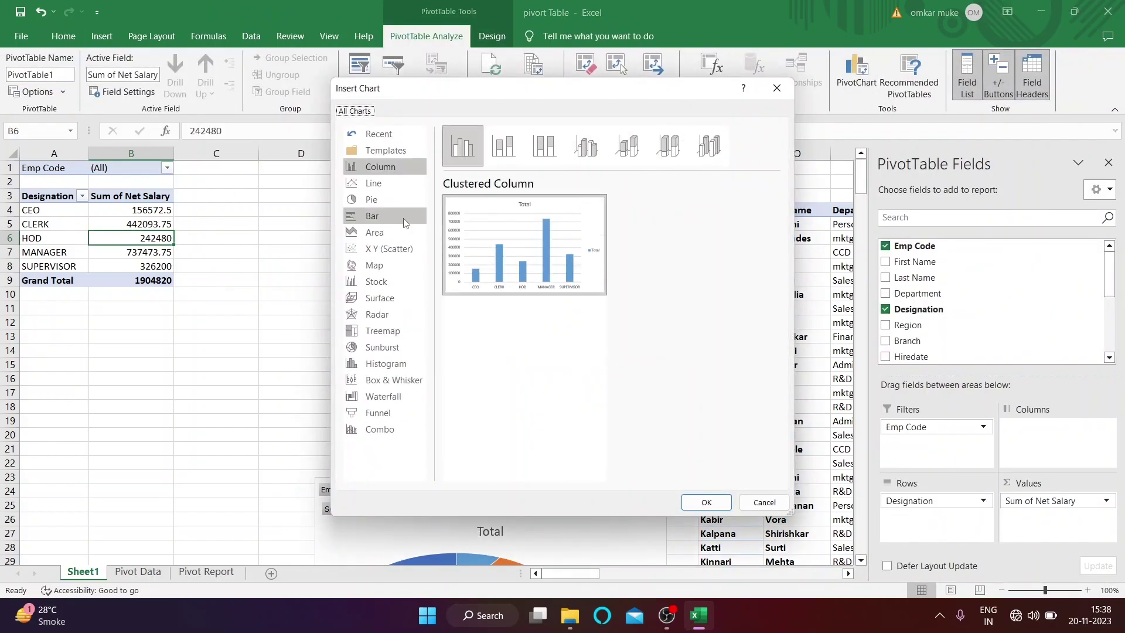
click(392, 199)
click(375, 183)
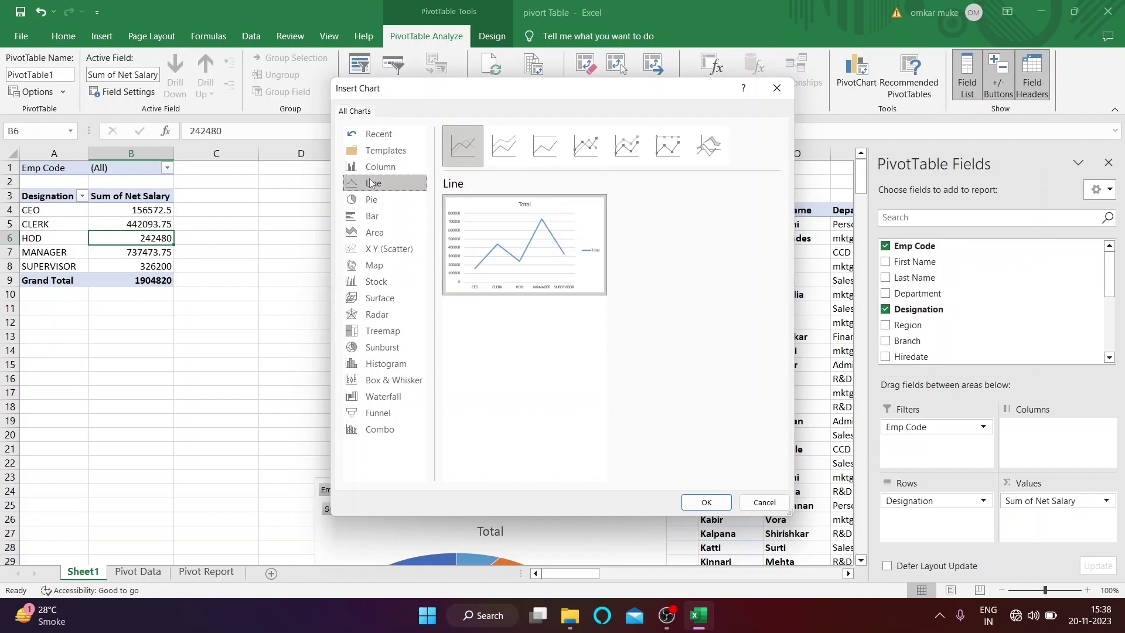
click(376, 168)
click(721, 146)
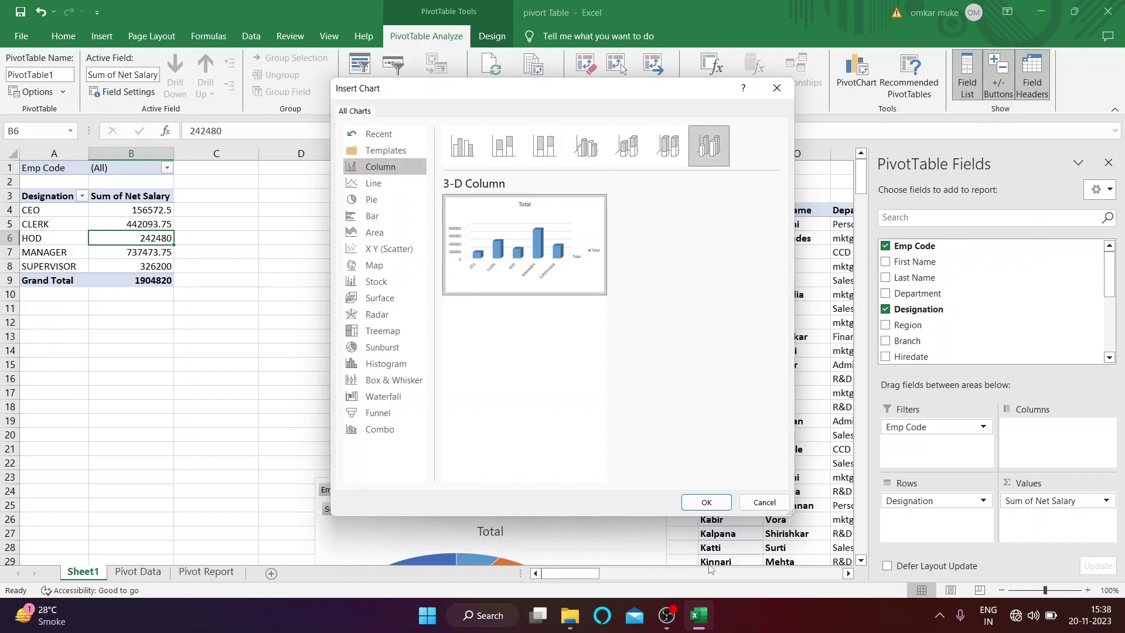
click(706, 502)
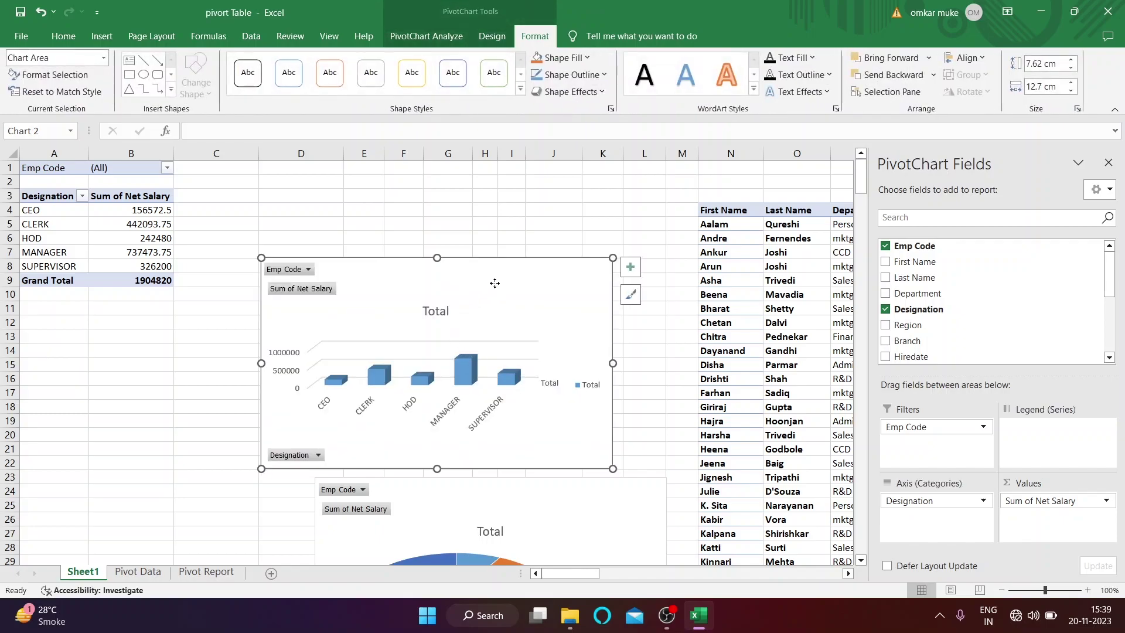
drag(495, 284, 518, 244)
- Give the column chart the eleventh chart style in the gallery and the colorful orange, yellow and green palette
click(504, 36)
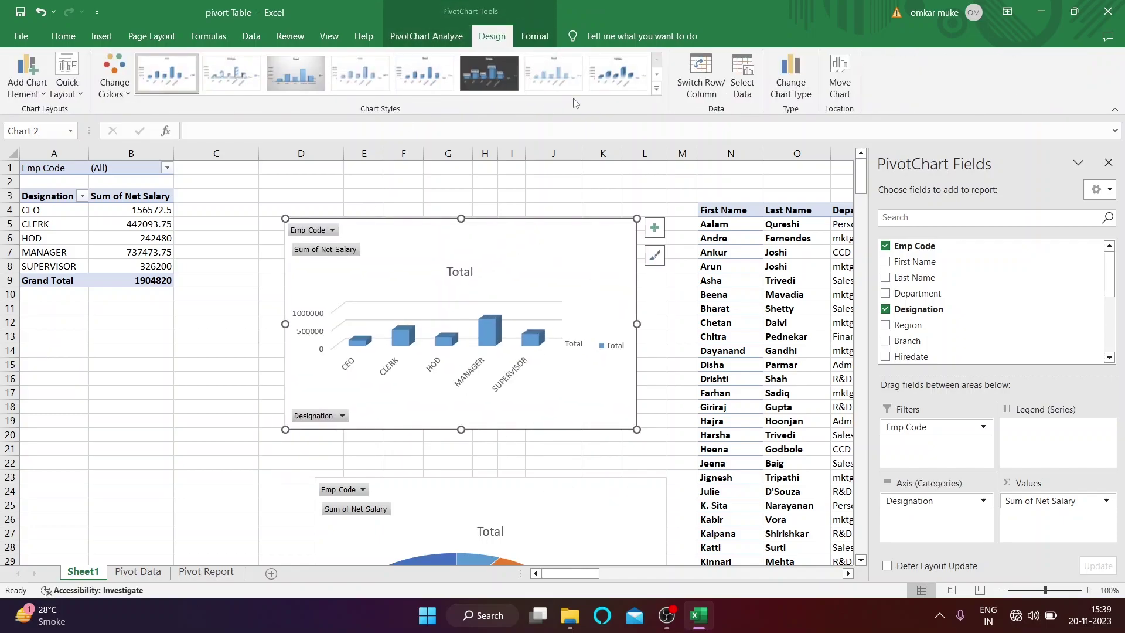
click(656, 74)
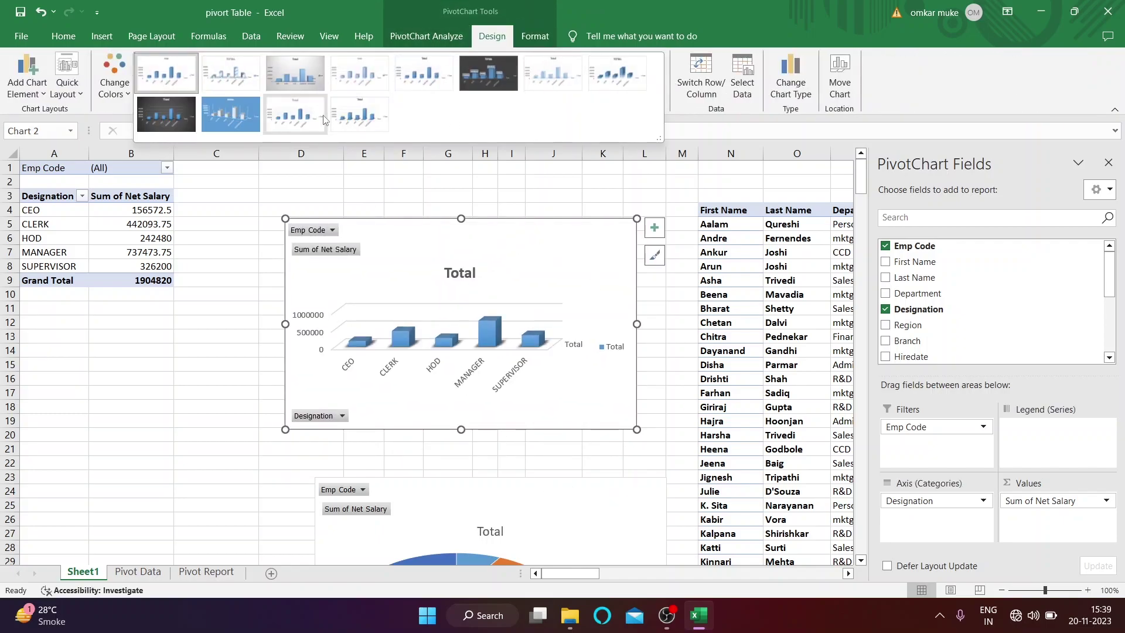
click(114, 75)
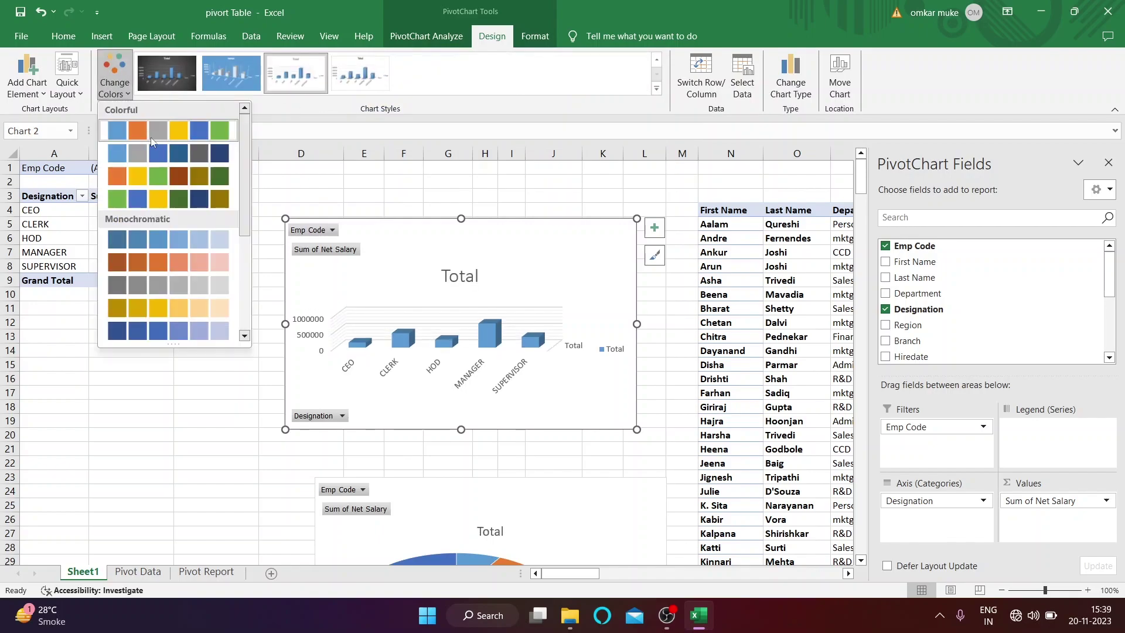
click(178, 169)
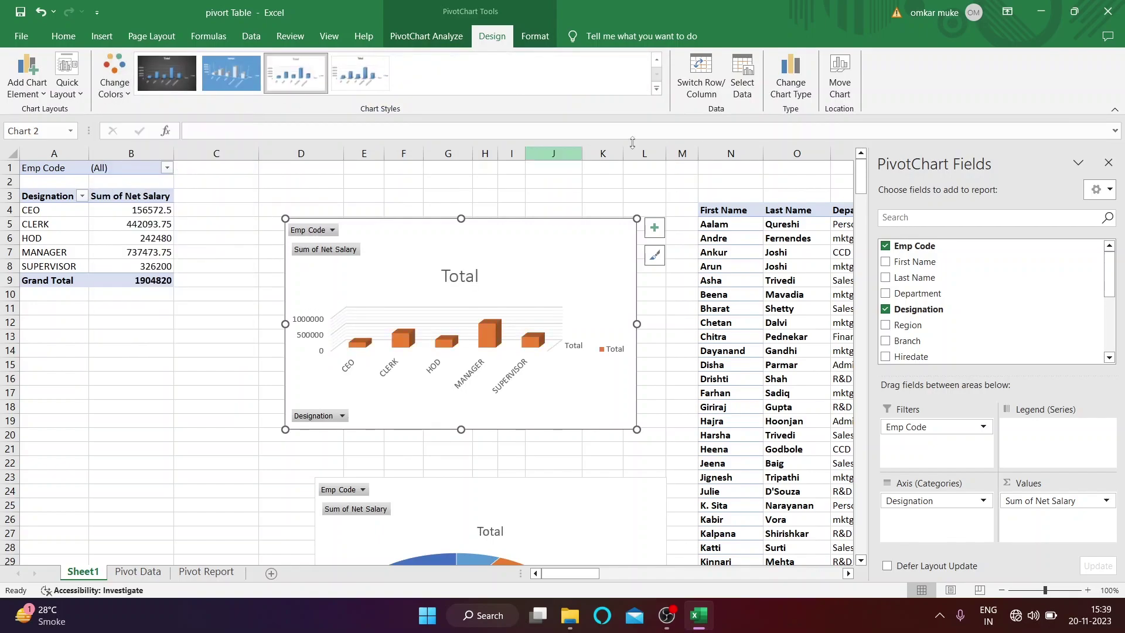
- Fill the column chart's background with the green theme color and shift the chart down to about row 6
click(535, 36)
click(569, 58)
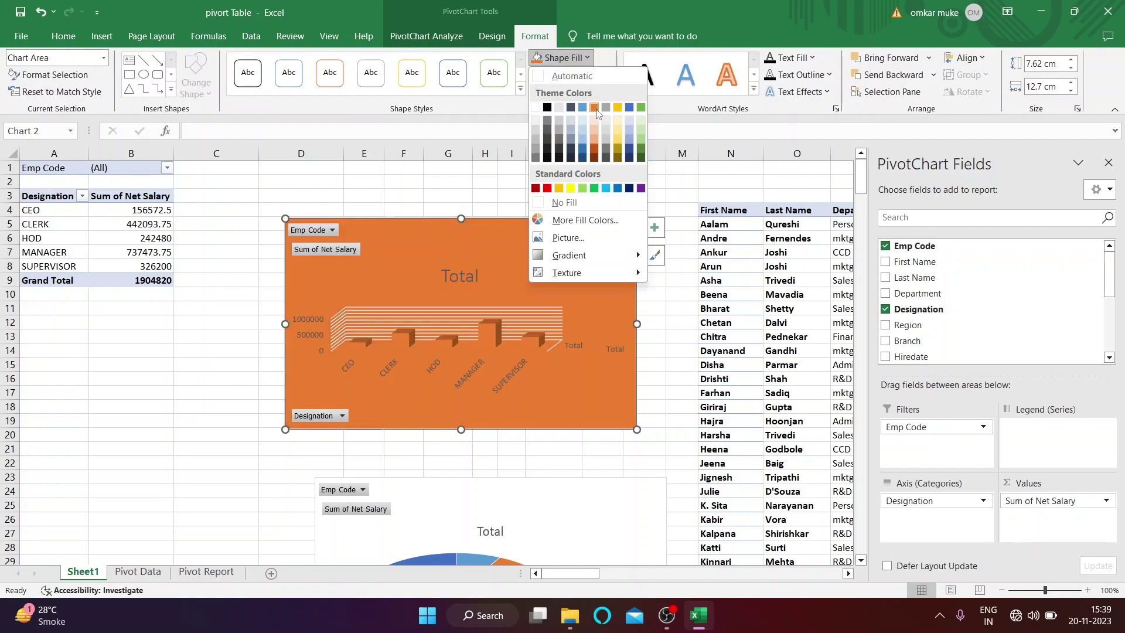
click(641, 108)
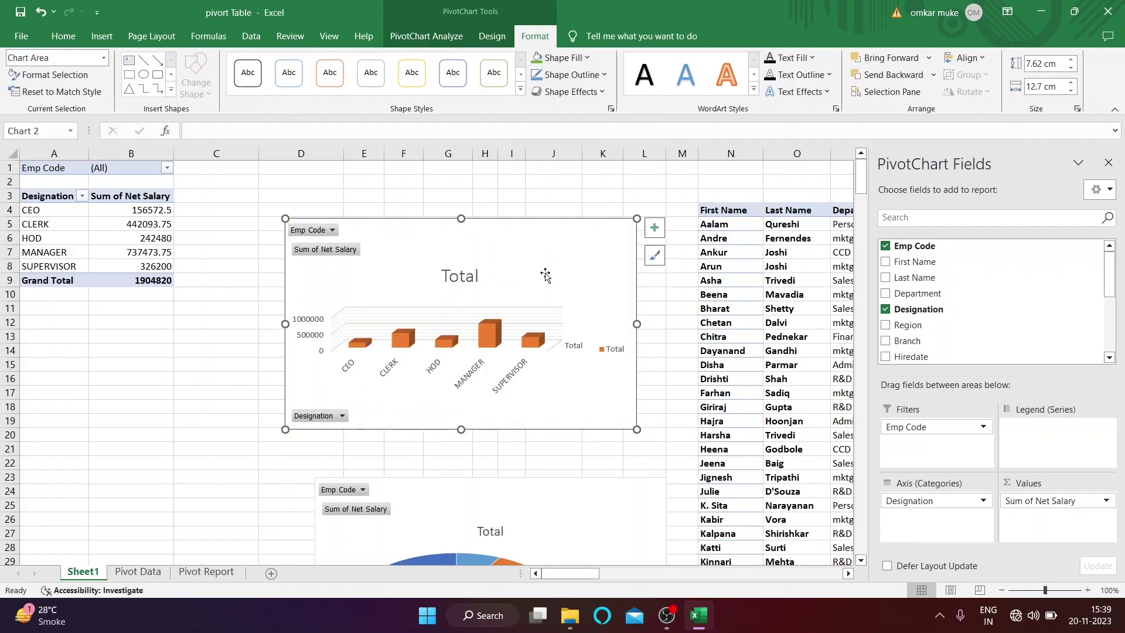
mouse_move(536, 262)
mouse_down()
mouse_move(417, 450)
mouse_move(336, 539)
mouse_move(363, 417)
mouse_move(536, 253)
mouse_up()
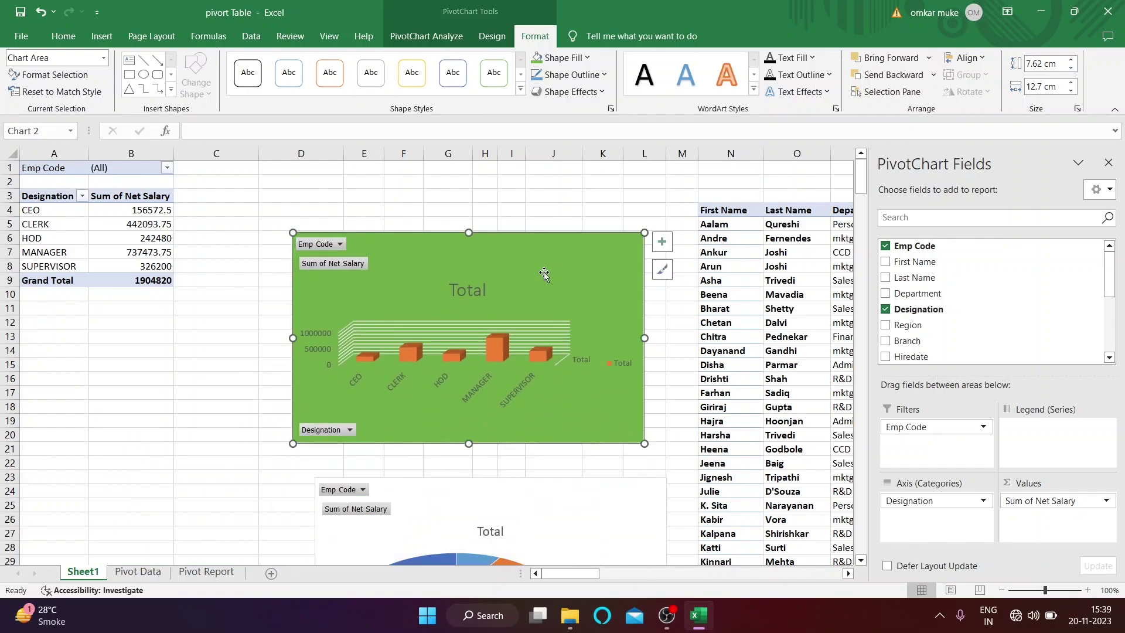
- Add First Name, Last Name, Department and Designation as category fields, with Branch placed between Department and Designation
scroll(548, 277, down, 3)
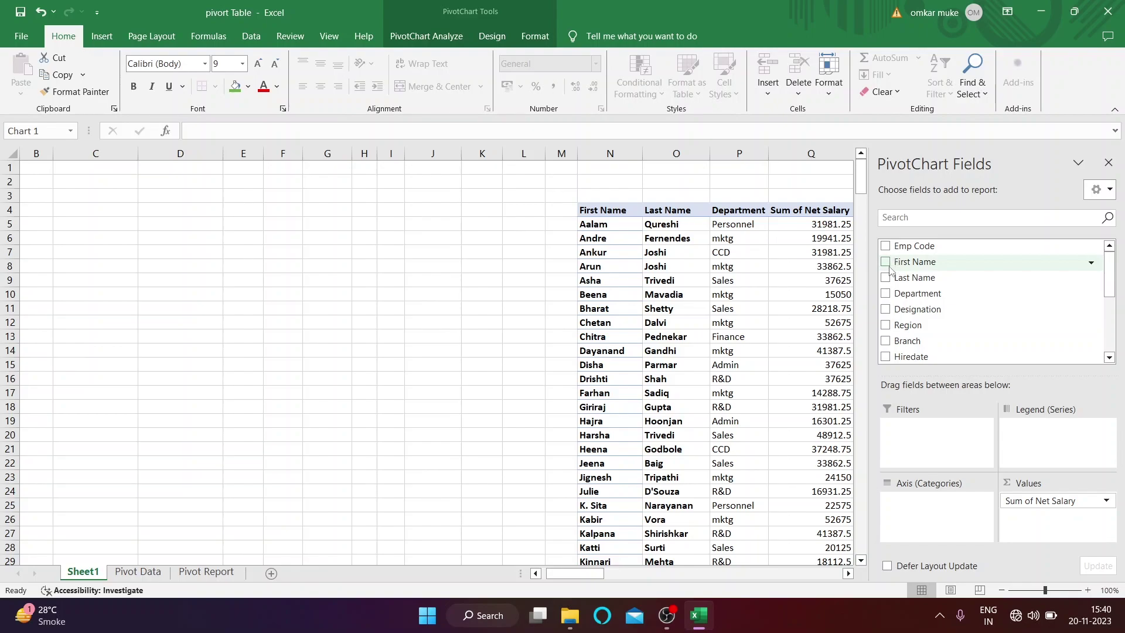
click(886, 262)
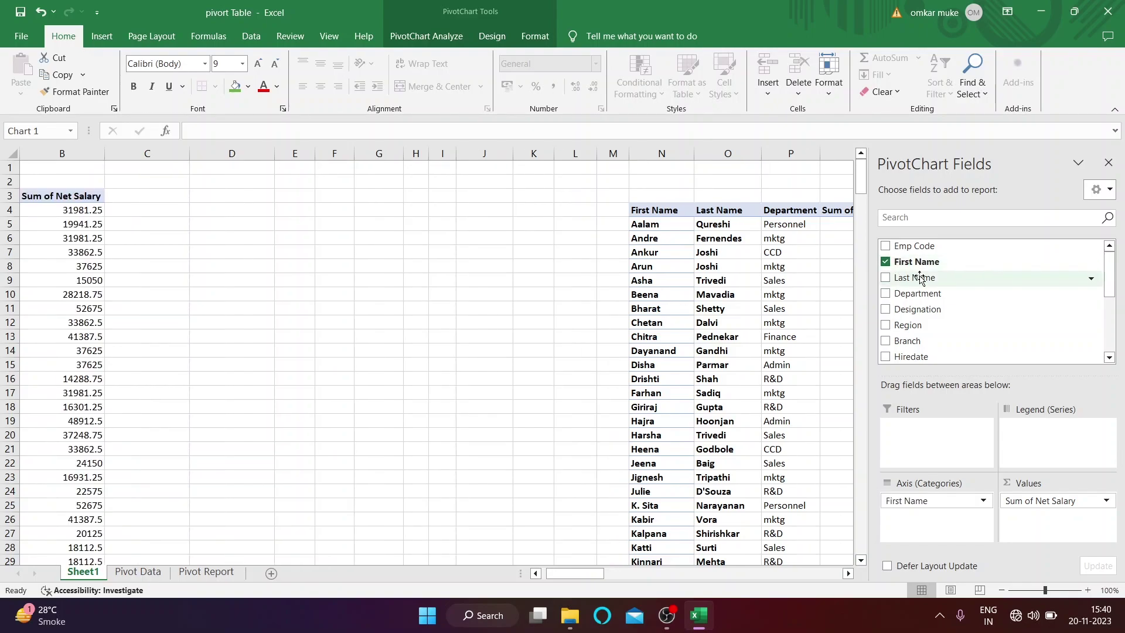
click(918, 279)
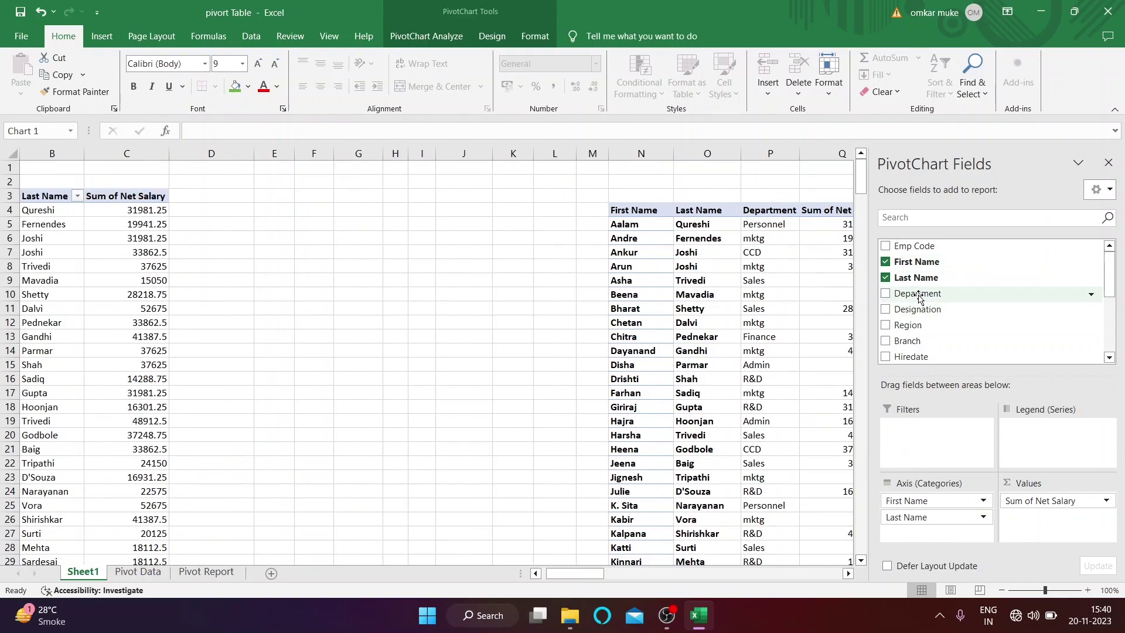
mouse_move(918, 298)
mouse_down()
mouse_move(1001, 334)
mouse_move(945, 454)
mouse_move(948, 544)
mouse_up()
drag(920, 311, 954, 543)
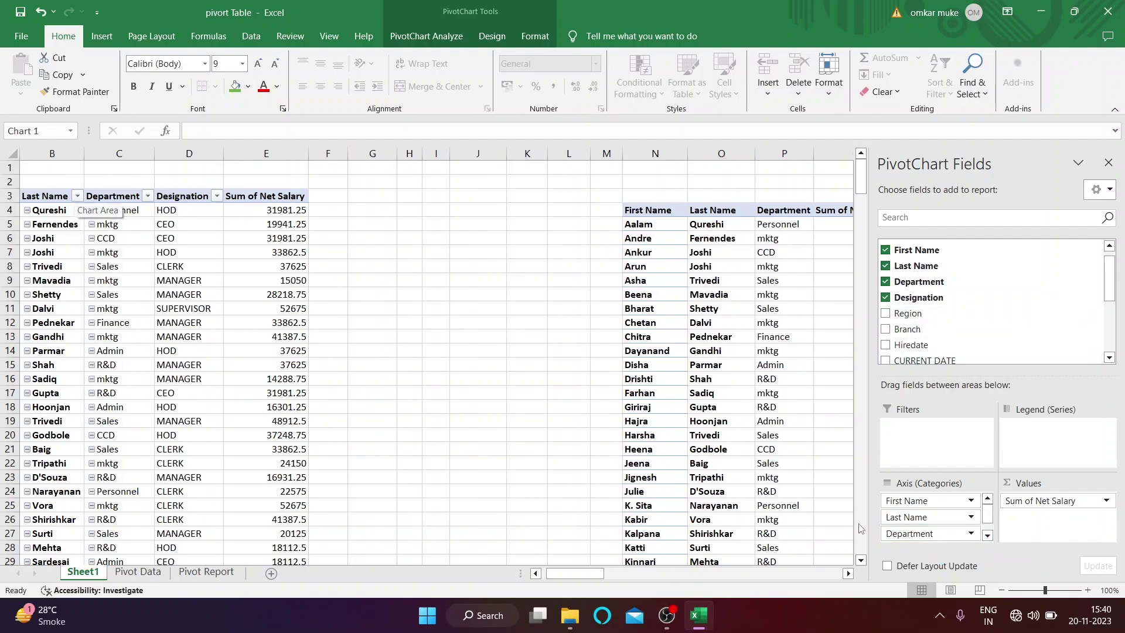
drag(908, 329, 941, 540)
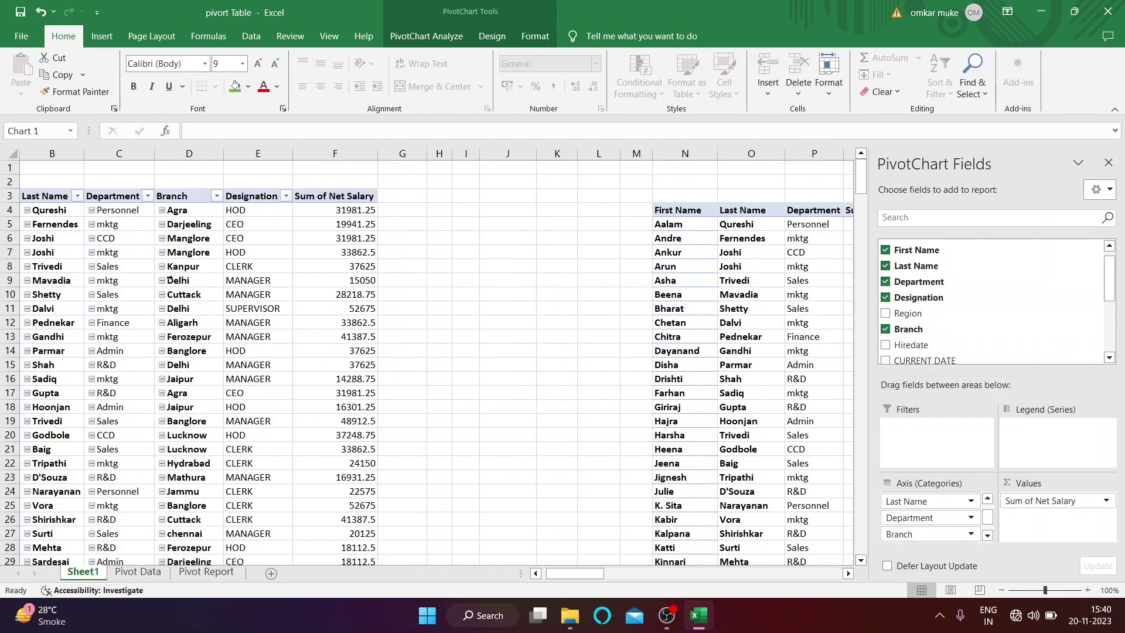
click(353, 242)
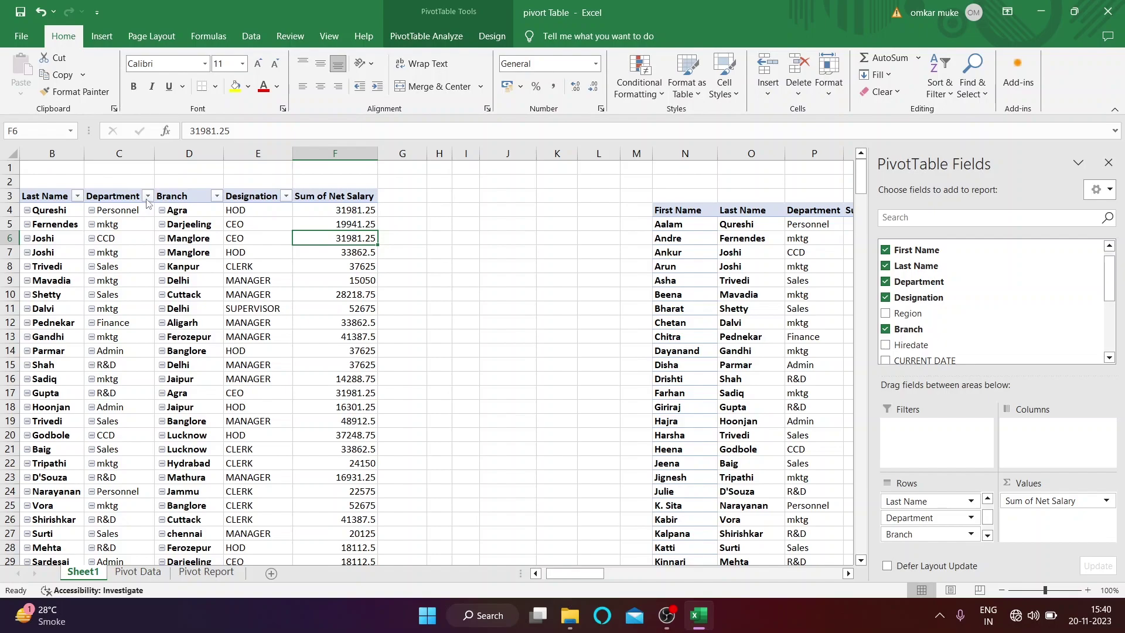
click(435, 34)
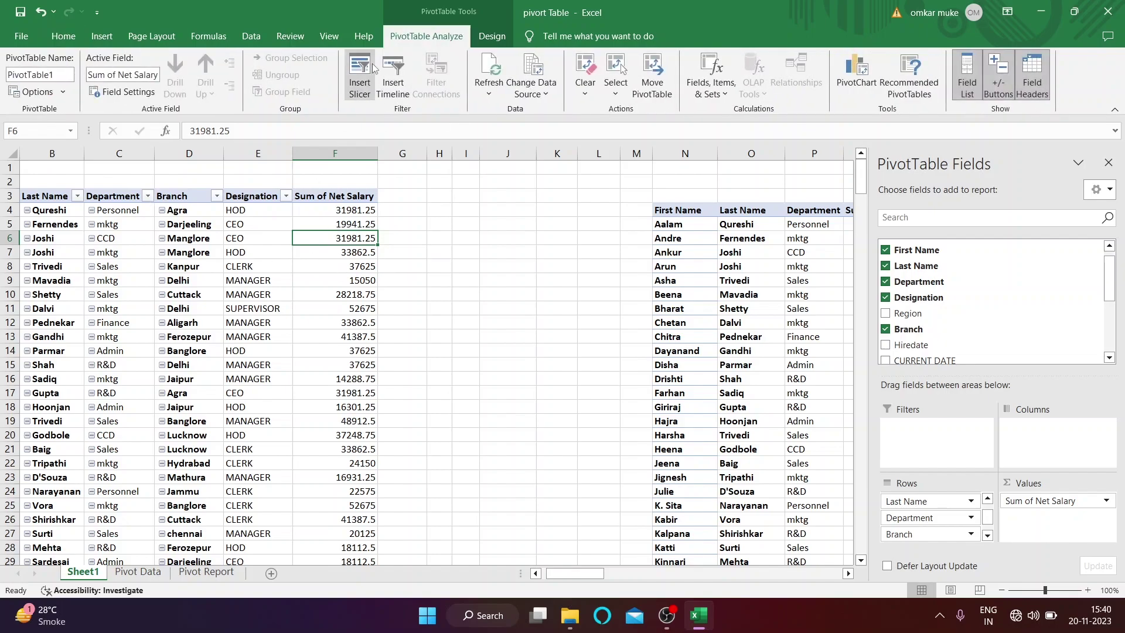
click(466, 311)
- Insert PivotTable slicers for First Name, Last Name, Department, Designation, Region and Branch
click(352, 252)
click(401, 39)
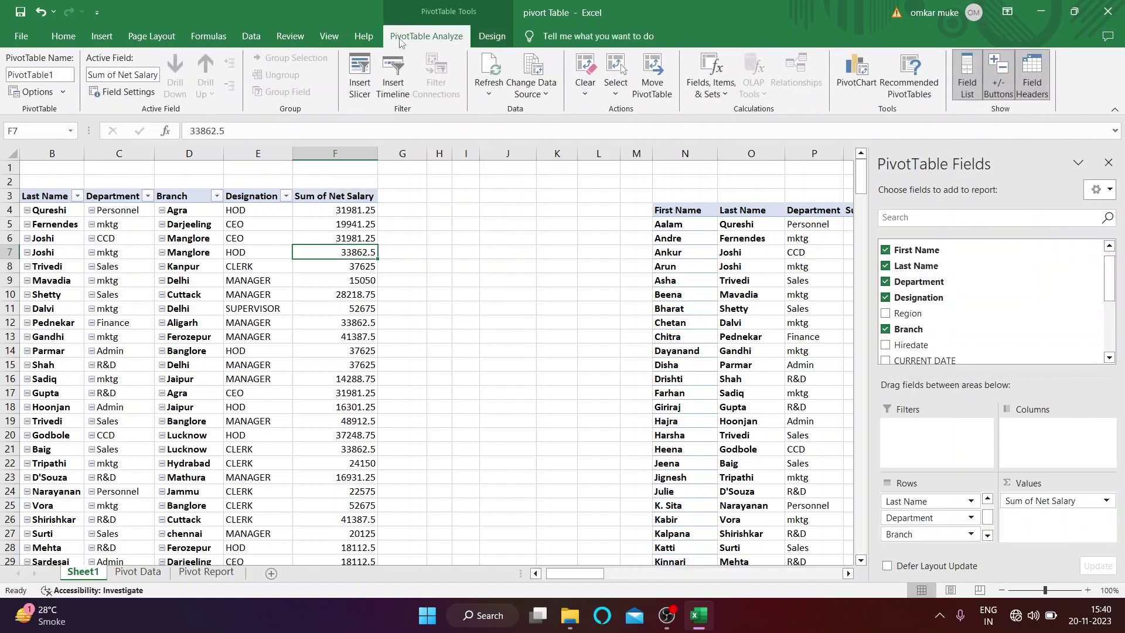
click(363, 79)
drag(401, 197, 541, 179)
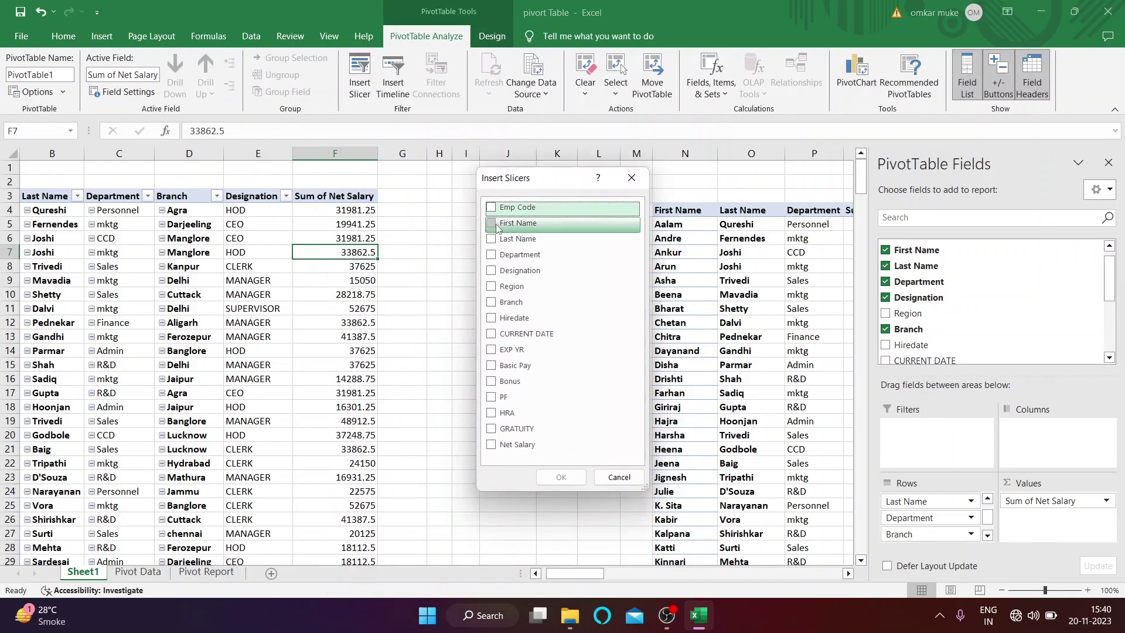
click(497, 210)
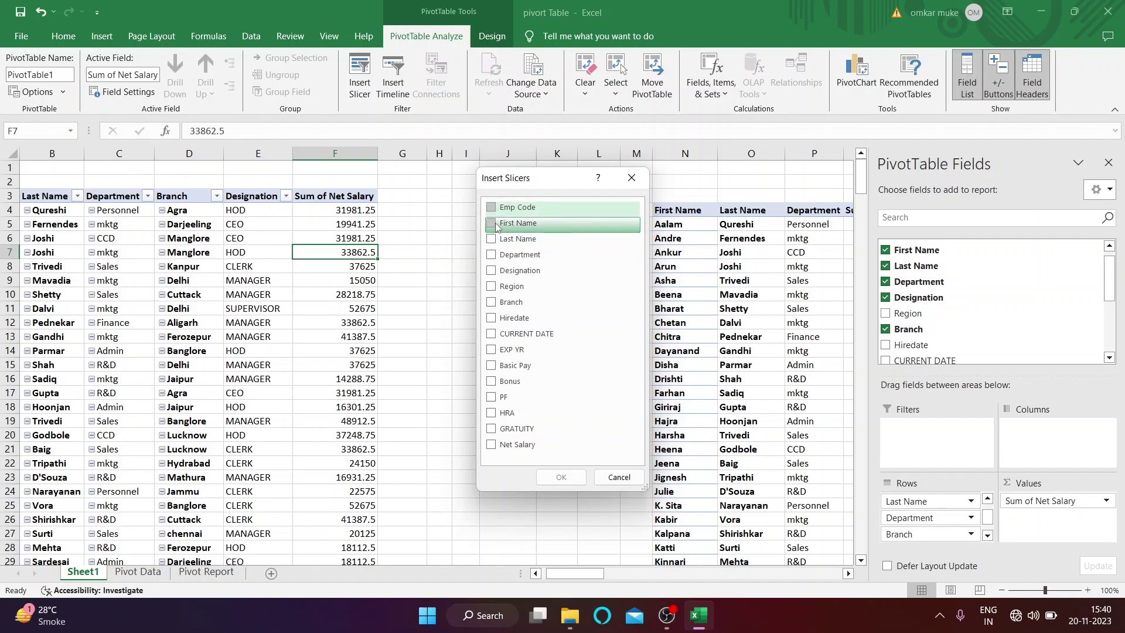
click(496, 225)
click(495, 240)
click(495, 255)
click(494, 274)
click(492, 286)
click(492, 302)
click(559, 476)
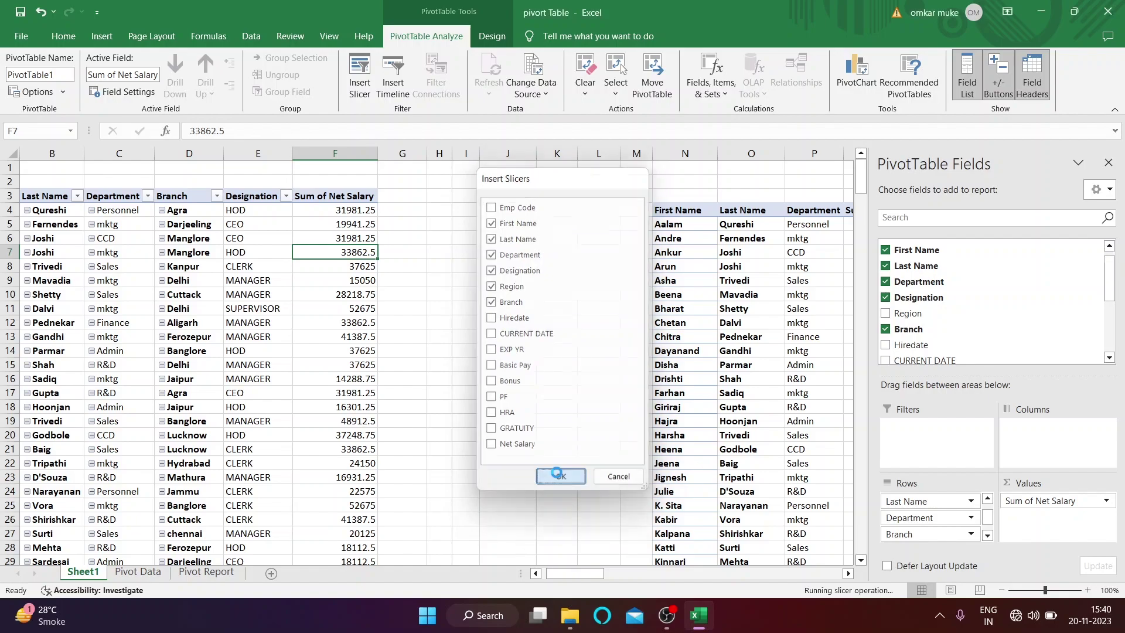
- Spread the slicers out beside the PivotTable, placing the Region slicer apart over columns P and Q
drag(499, 370, 591, 349)
drag(493, 324, 564, 299)
drag(396, 288, 567, 239)
drag(437, 252, 576, 219)
drag(369, 226, 609, 184)
drag(316, 192, 454, 183)
drag(587, 312, 851, 233)
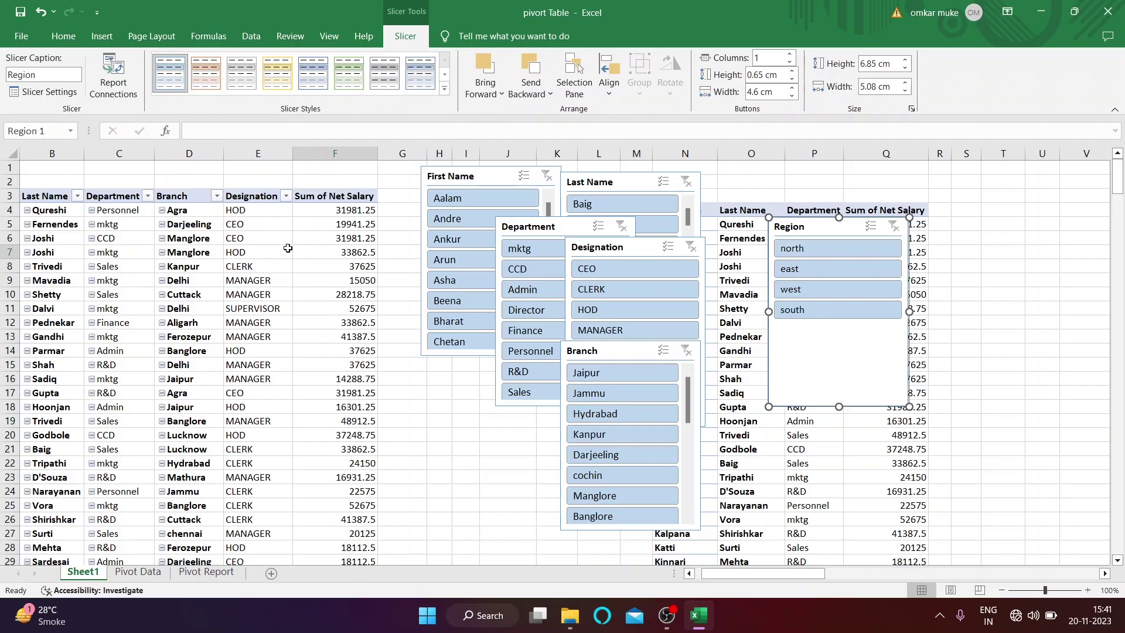
- Filter the PivotTable by the north region and by the CEO designation with the slicers, clearing each filter after use
click(822, 252)
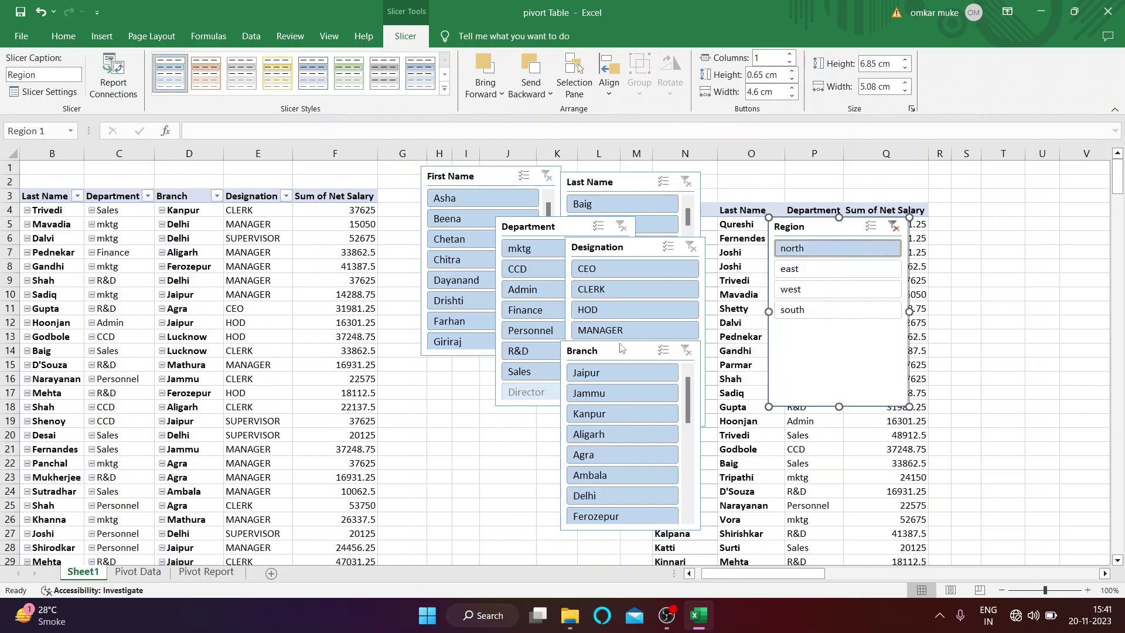
click(893, 226)
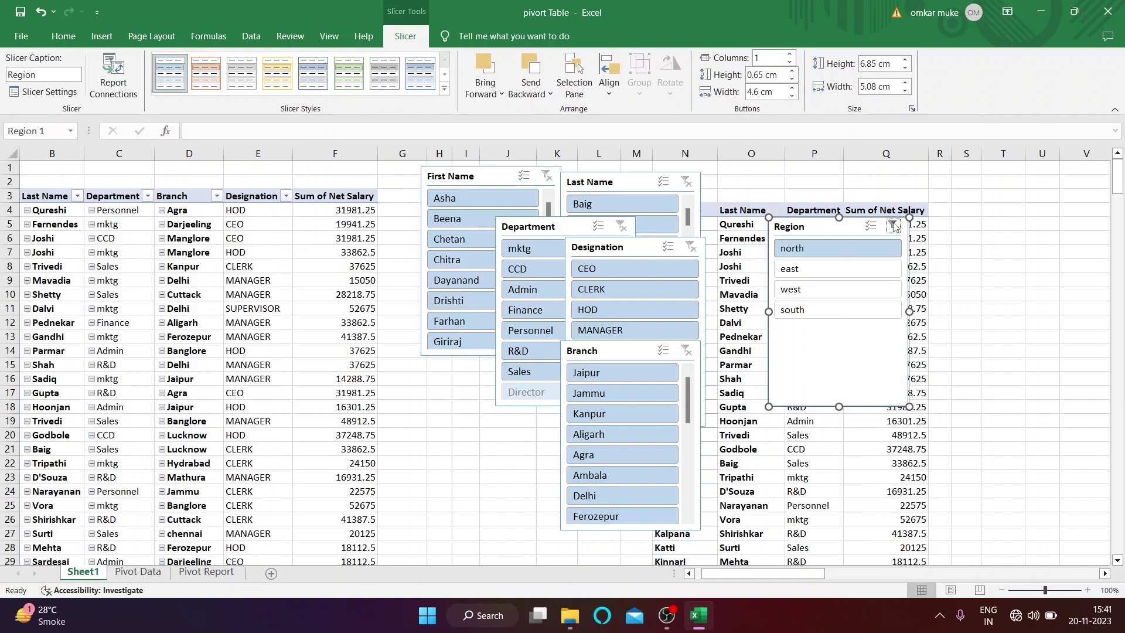
drag(597, 256, 508, 212)
click(526, 225)
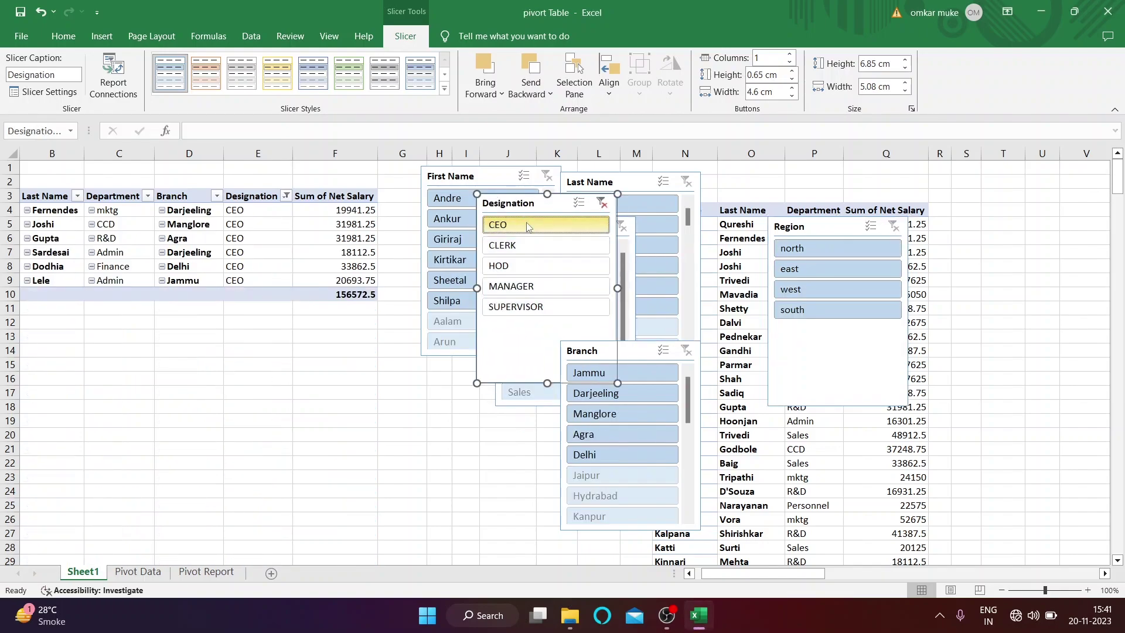
click(601, 202)
drag(505, 204, 692, 301)
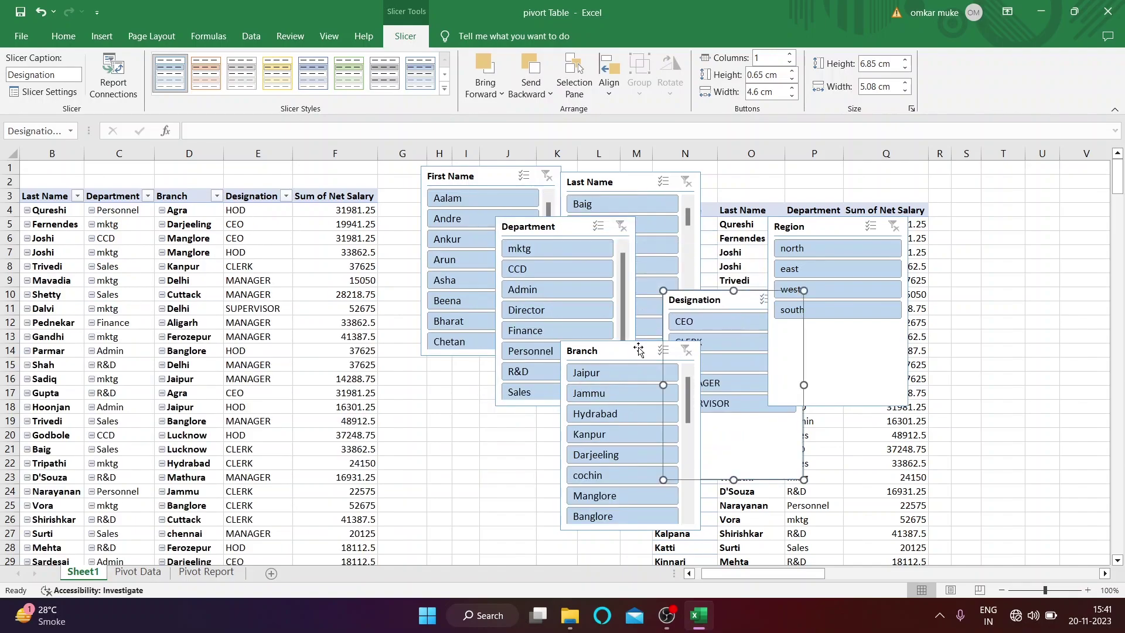
- Filter the PivotTable to the Jaipur branch and mktg department with the slicers, and clear both filters
drag(588, 360, 385, 350)
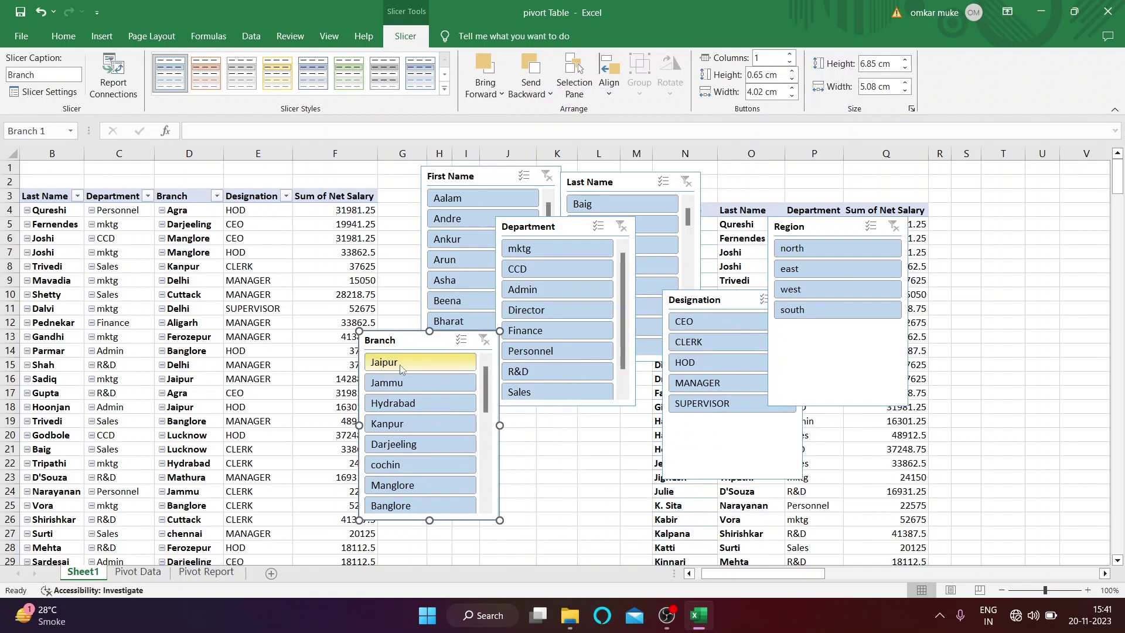
click(400, 365)
click(554, 249)
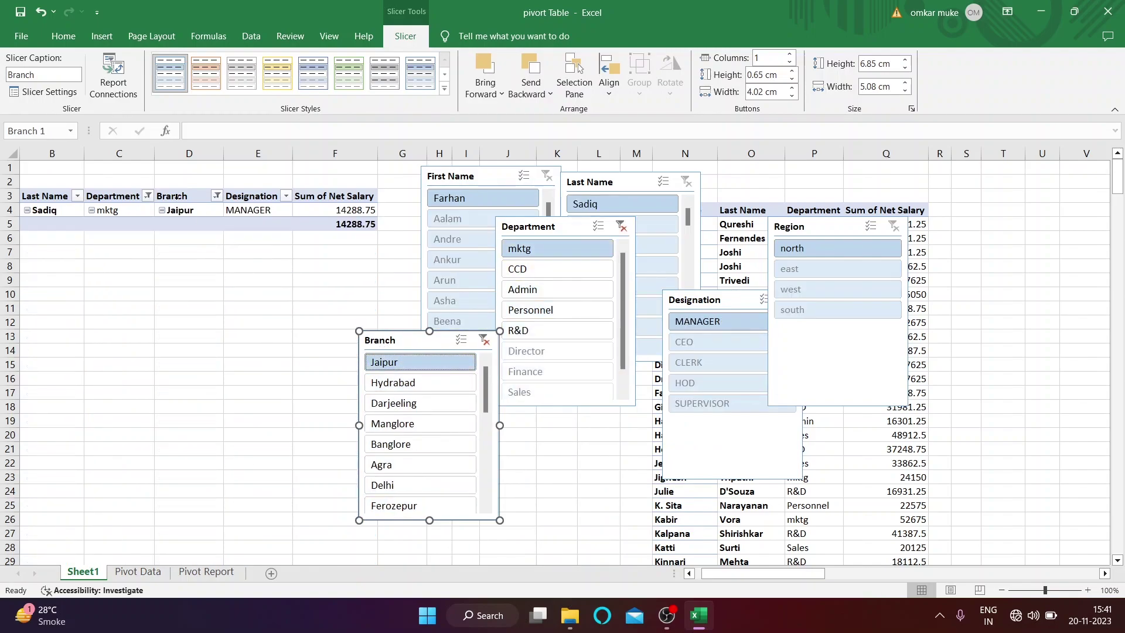
click(484, 340)
click(621, 226)
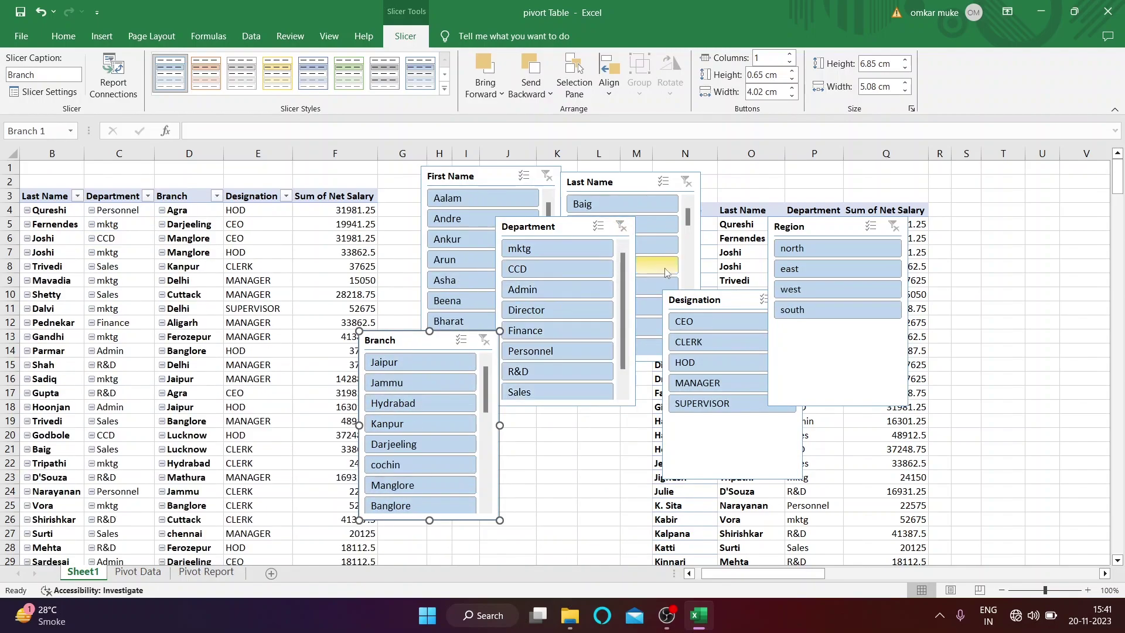
- Move the Branch and Department slicers below the Last Name slicer, and place Designation above Branch and Region beside it over columns N to P
drag(410, 341, 578, 395)
drag(531, 225, 554, 373)
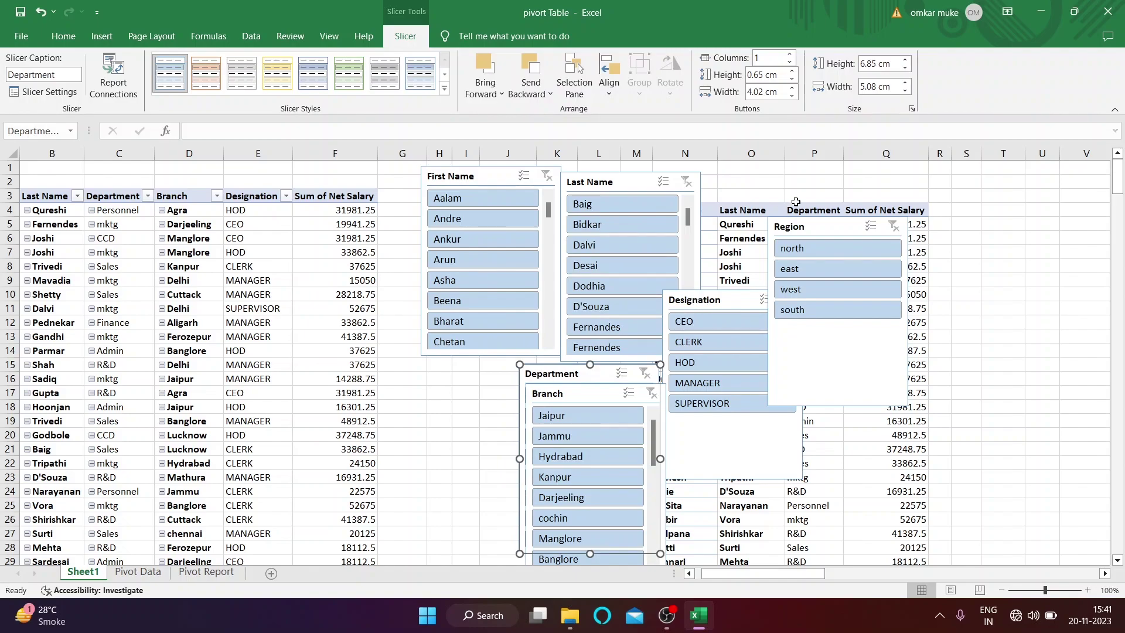
drag(560, 378, 495, 212)
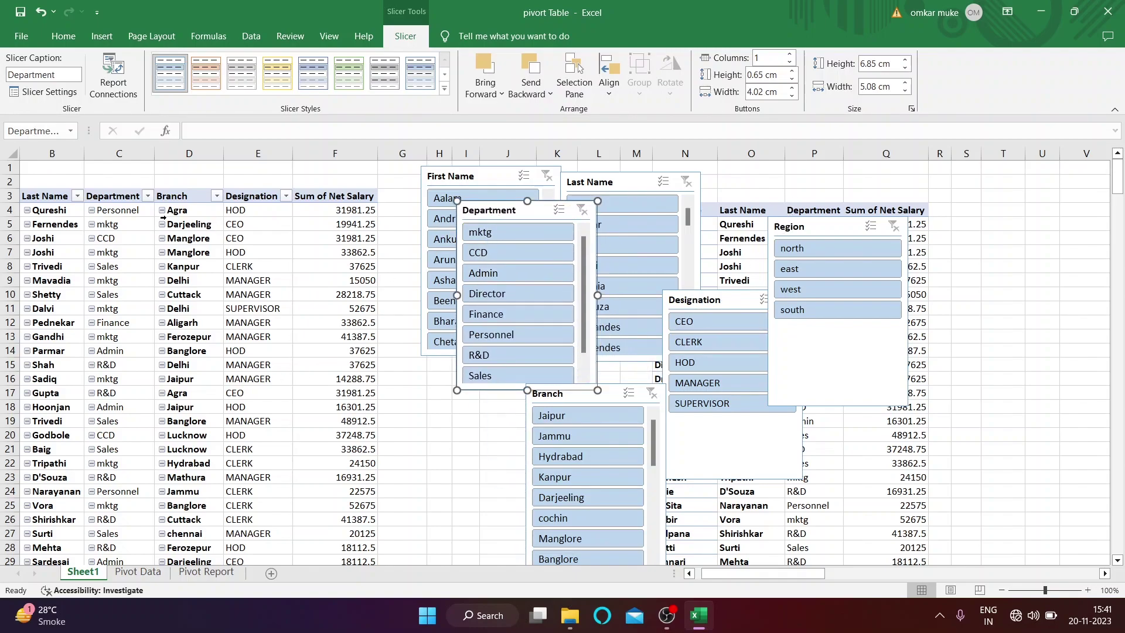
click(518, 272)
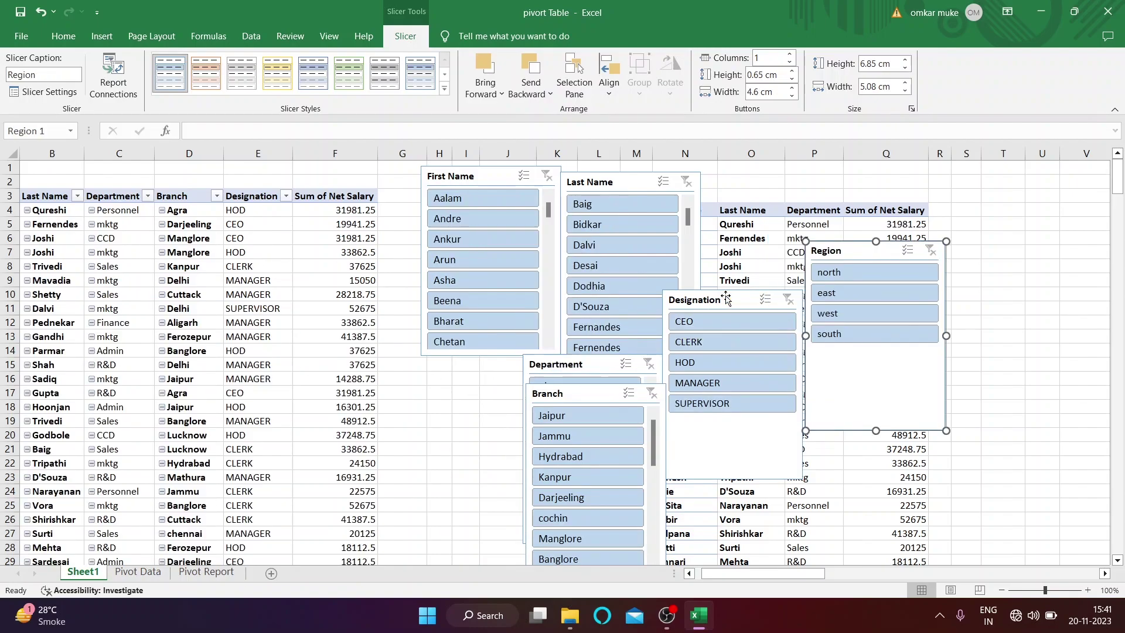
drag(725, 300, 585, 297)
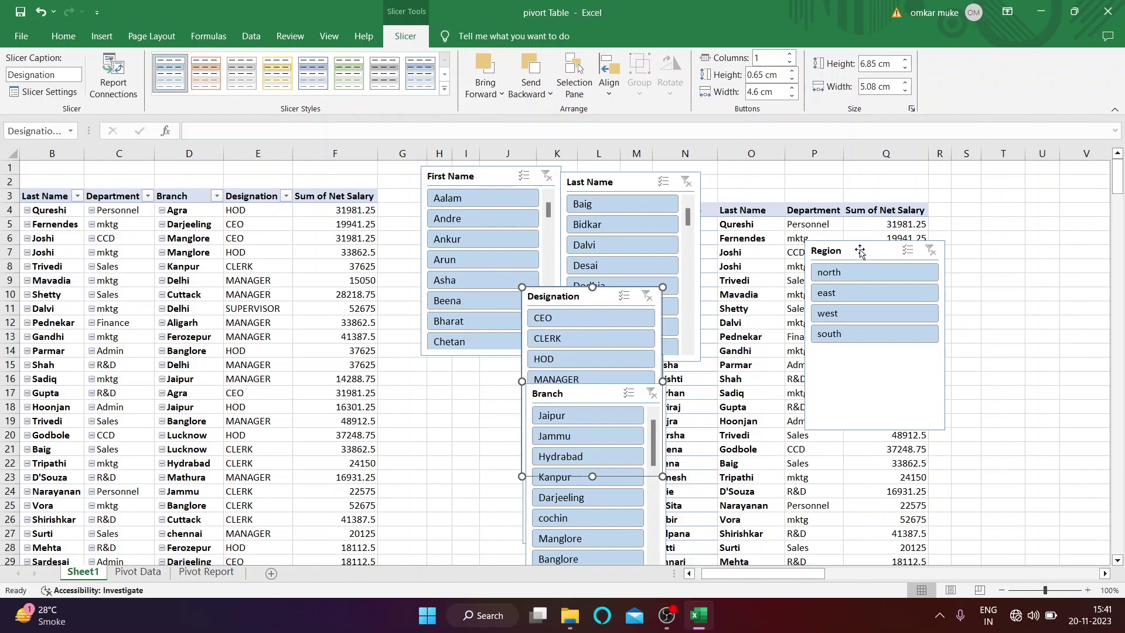
drag(859, 250, 746, 272)
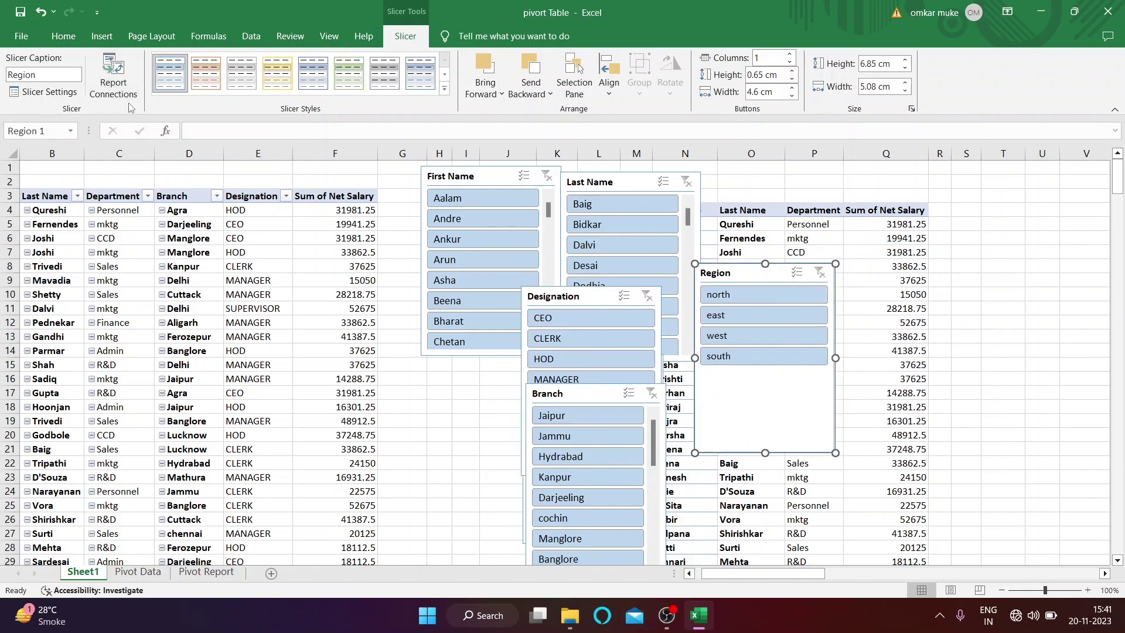
- Apply the dark green slicer style to the Region slicer and move it over the Last Name slicer
click(444, 89)
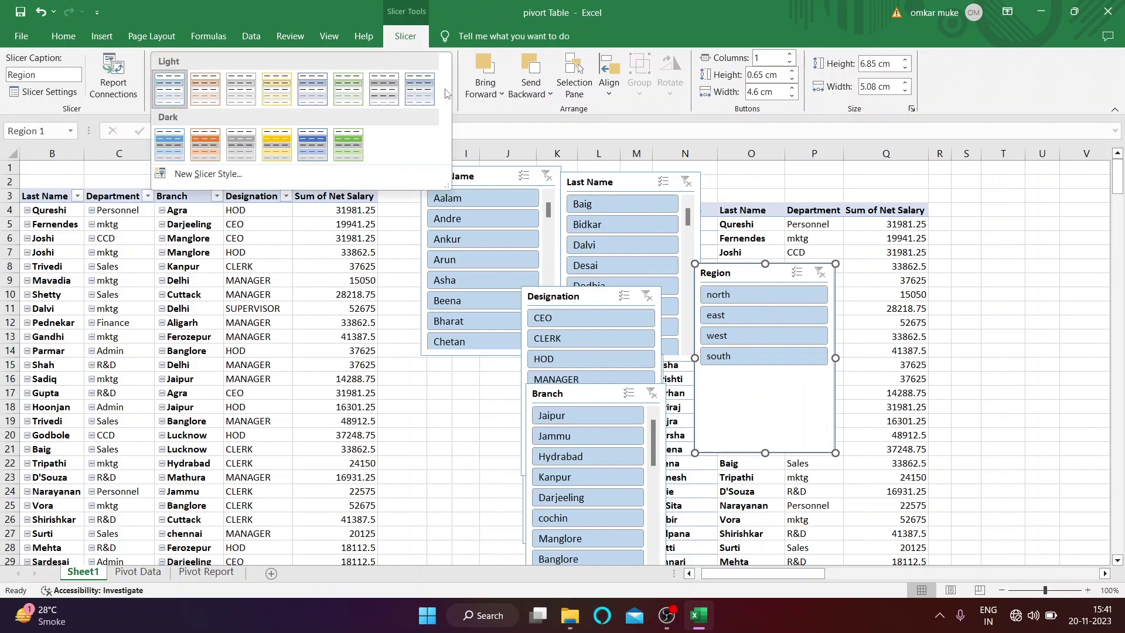
click(348, 144)
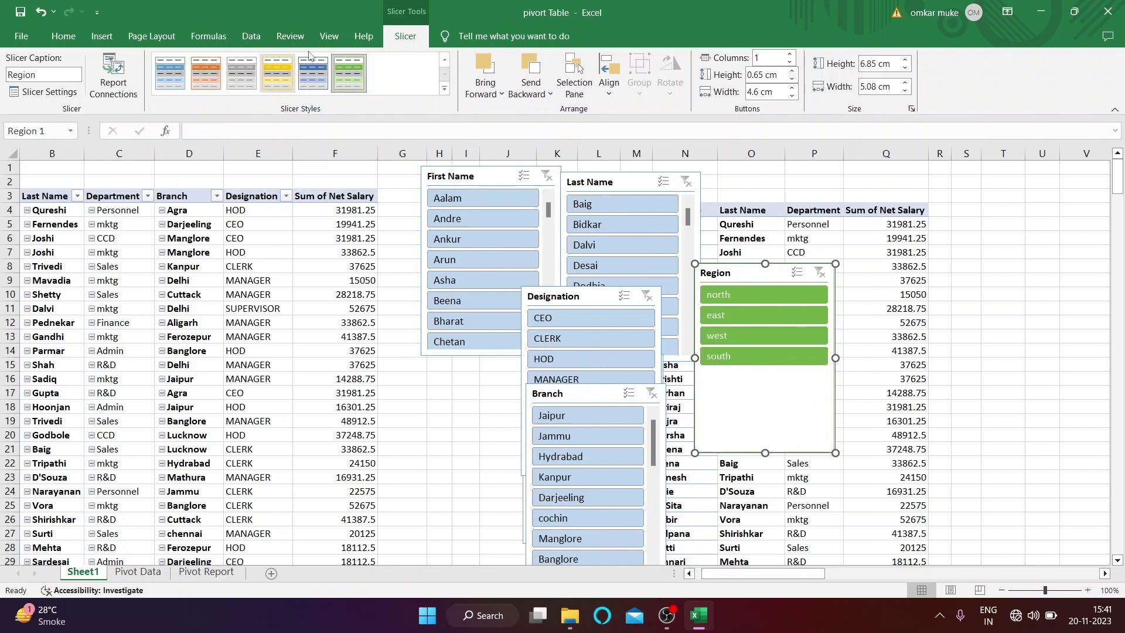
drag(724, 252, 578, 180)
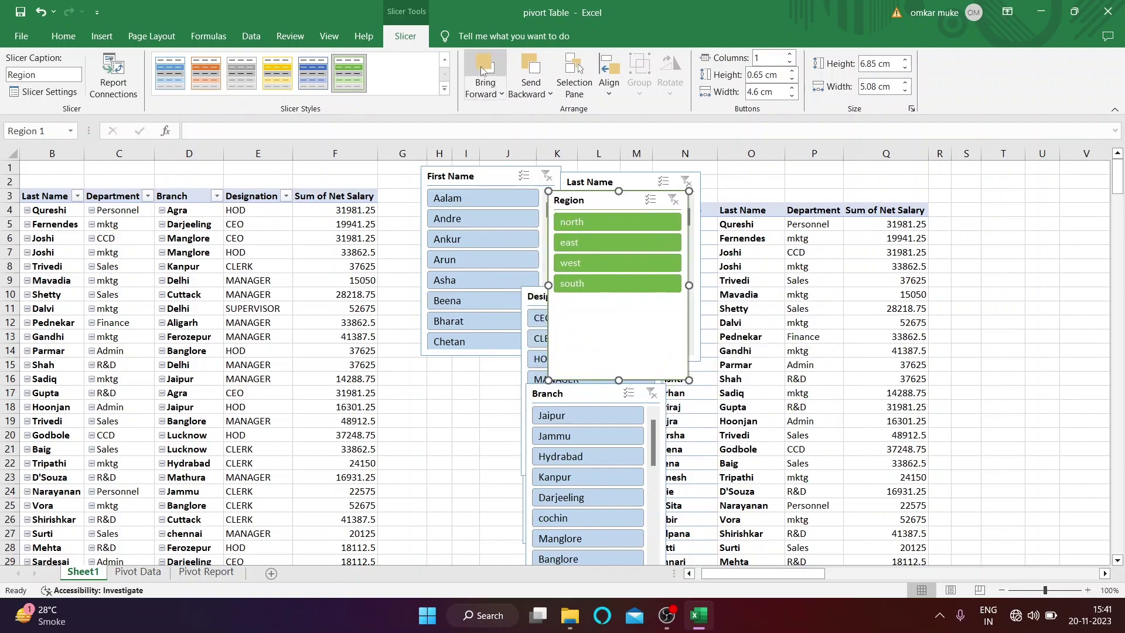
- Send the Region slicer backward in the stacking order of the overlapping slicers
click(493, 96)
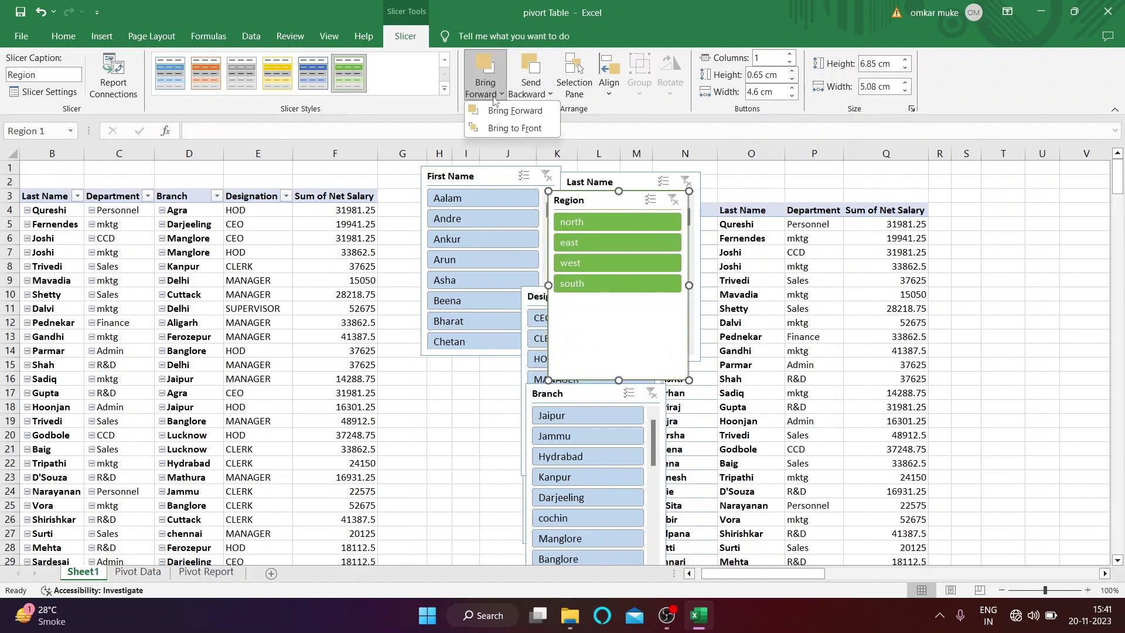
click(534, 81)
click(543, 110)
- Move the Last Name slicer over columns O and P and try a two-column button layout before returning to one column
drag(606, 201, 774, 186)
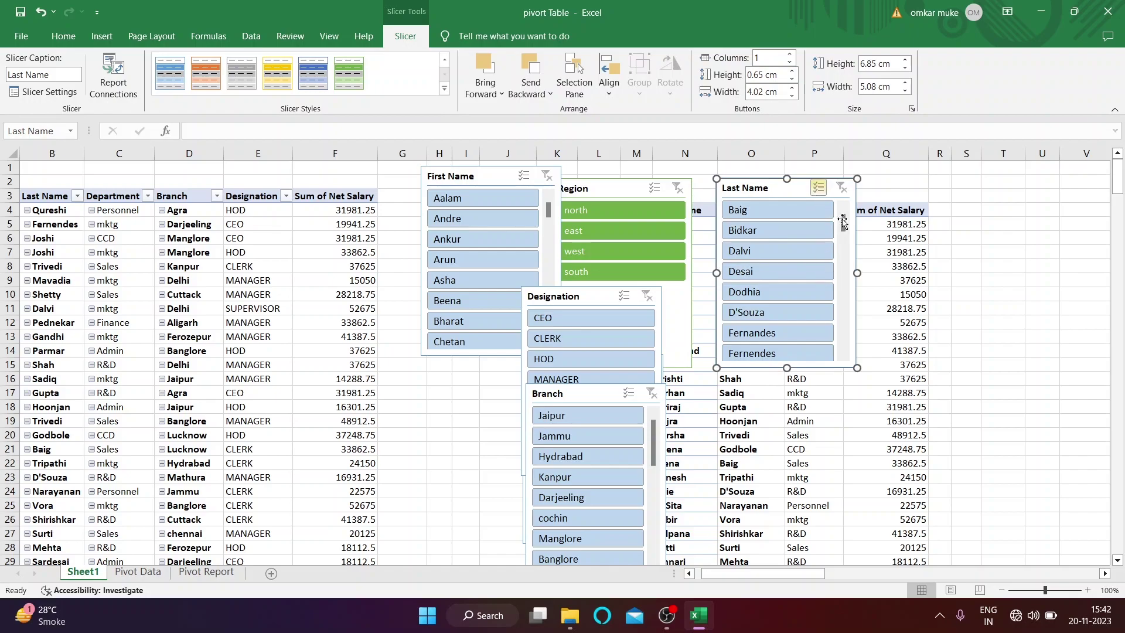
click(790, 54)
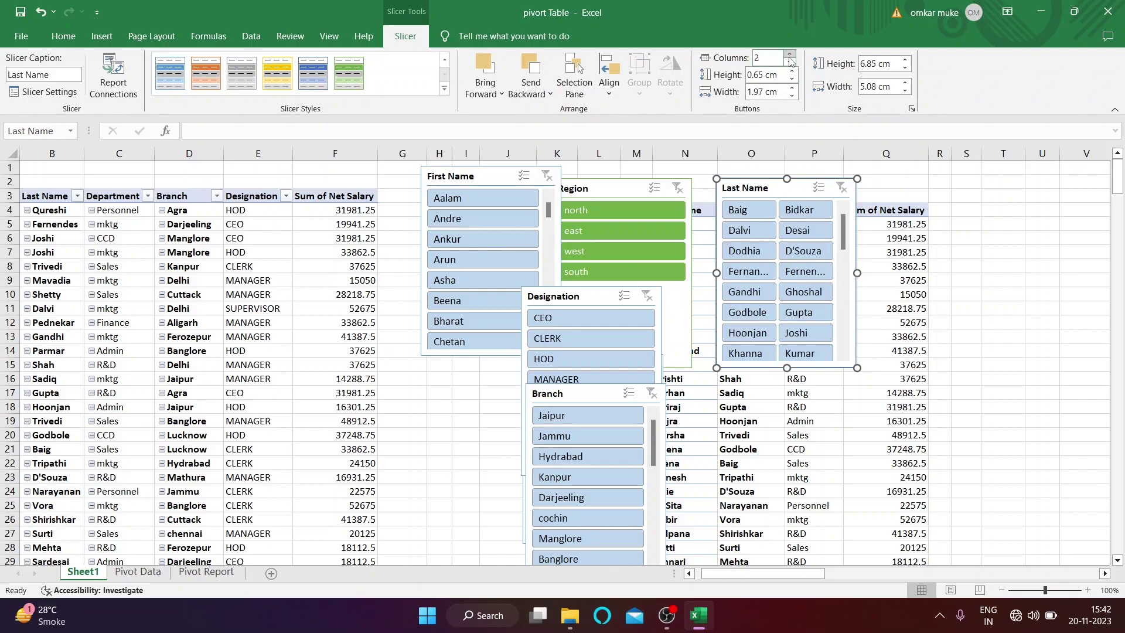
click(790, 63)
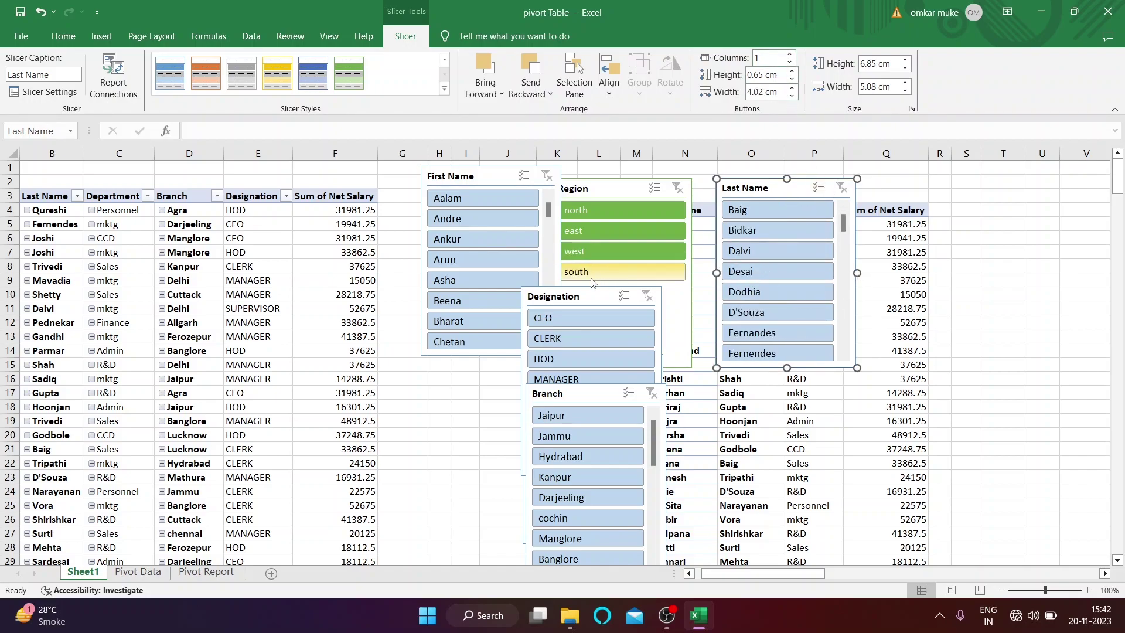
- Move the Designation slicer over the First Name slicer and try two and three button columns
drag(589, 296, 471, 221)
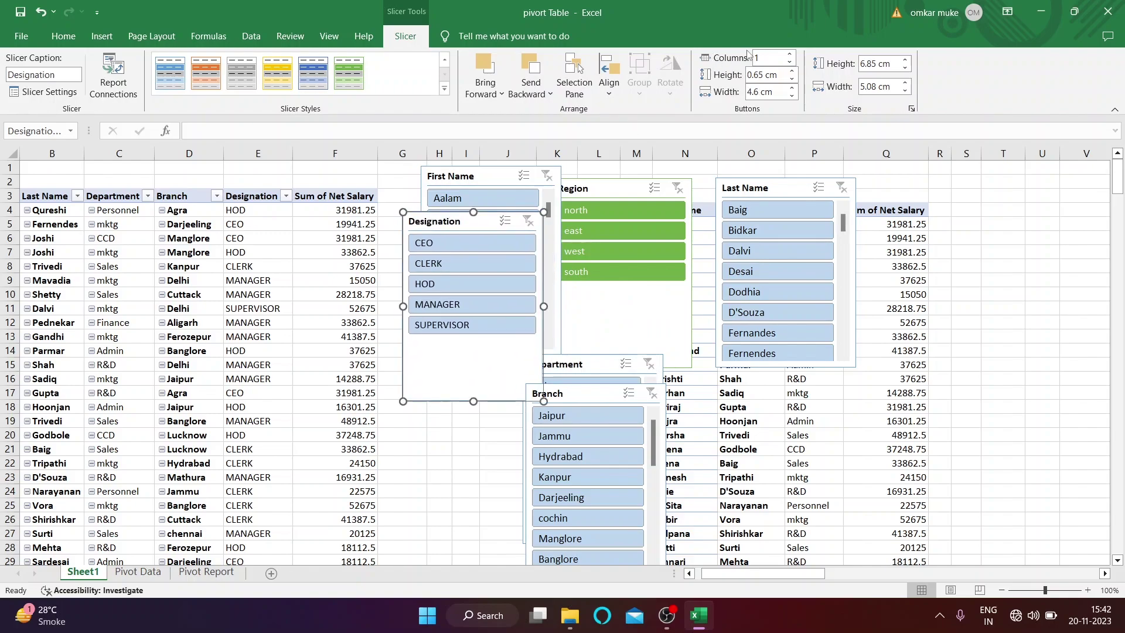
click(790, 54)
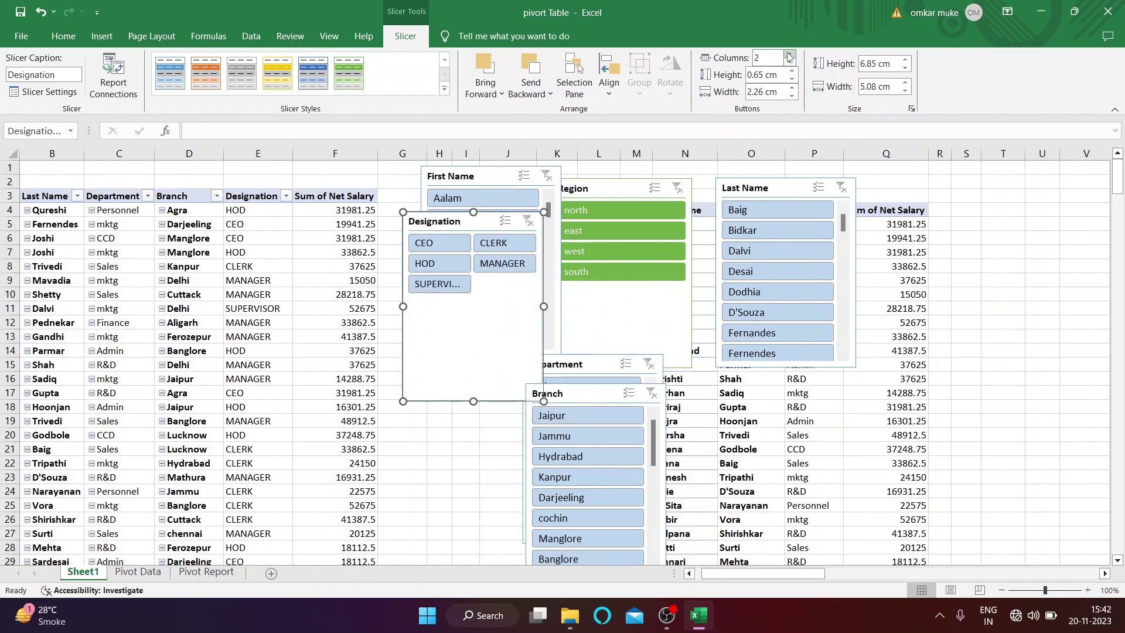
click(790, 54)
- Widen the Designation slicer to about 7.3 cm, set its button height to 0.8 cm and return it to one column
drag(543, 306, 603, 307)
click(791, 70)
click(790, 72)
click(789, 64)
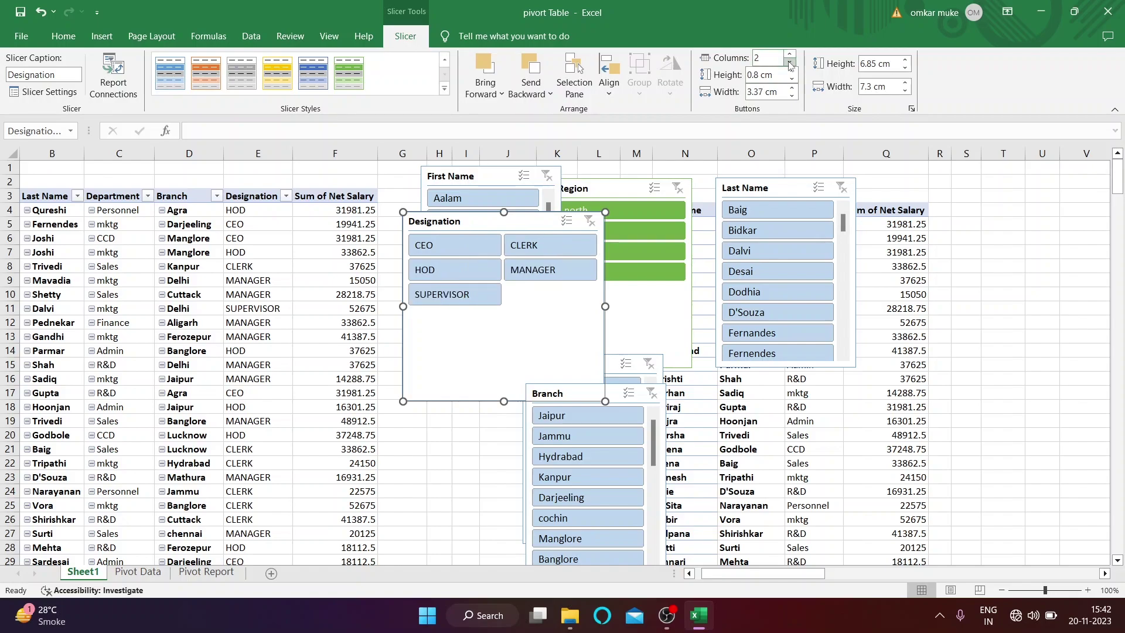
click(790, 65)
- Increase the Designation slicer's height to 7.3 cm, and fine-tune its height and width in small increments
click(906, 59)
click(905, 59)
click(905, 60)
click(906, 60)
click(906, 60)
click(906, 59)
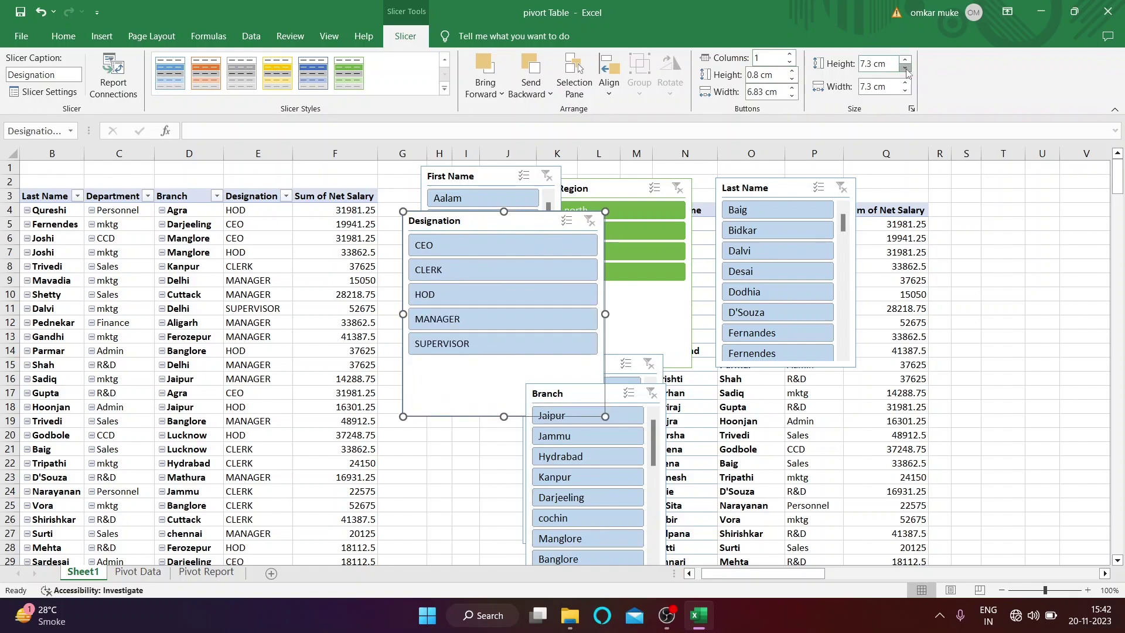
click(905, 69)
click(906, 68)
click(906, 83)
click(906, 82)
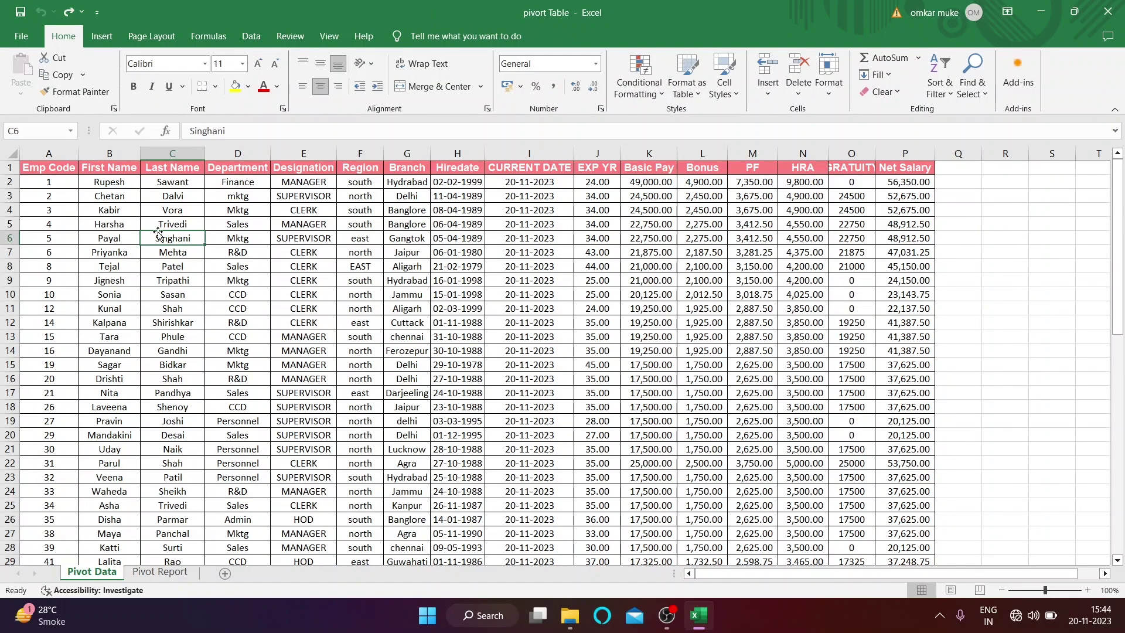
click(232, 263)
click(214, 239)
click(184, 233)
click(177, 226)
click(185, 235)
click(181, 228)
click(183, 236)
click(179, 225)
- Insert a PivotTable from the Pivot Data range A1:P63 on a new worksheet
click(102, 36)
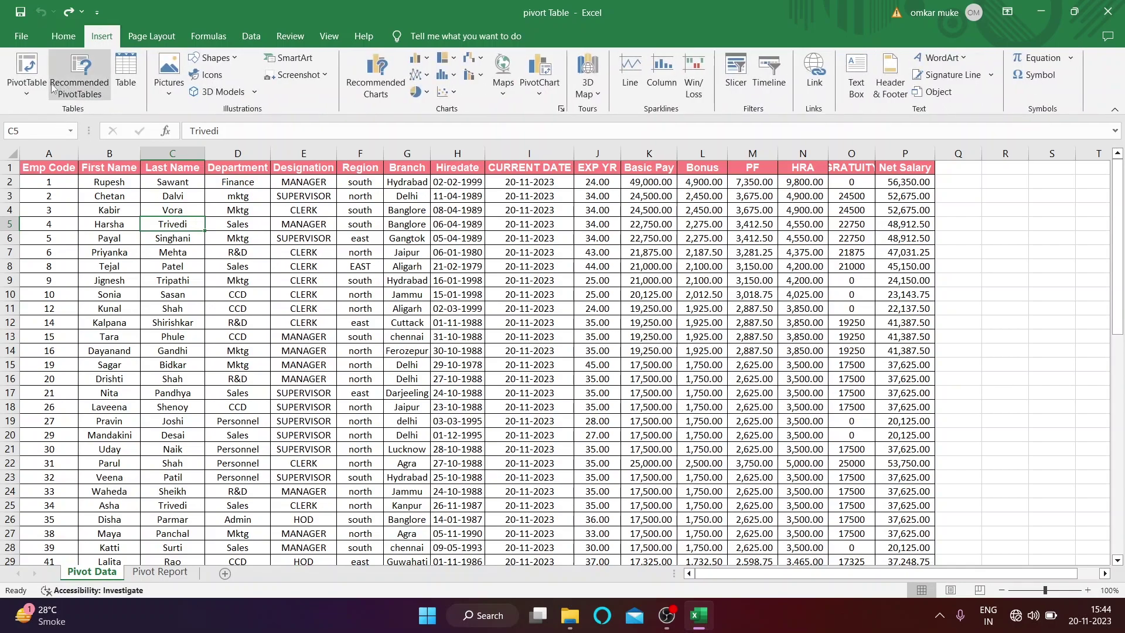
click(324, 270)
click(250, 237)
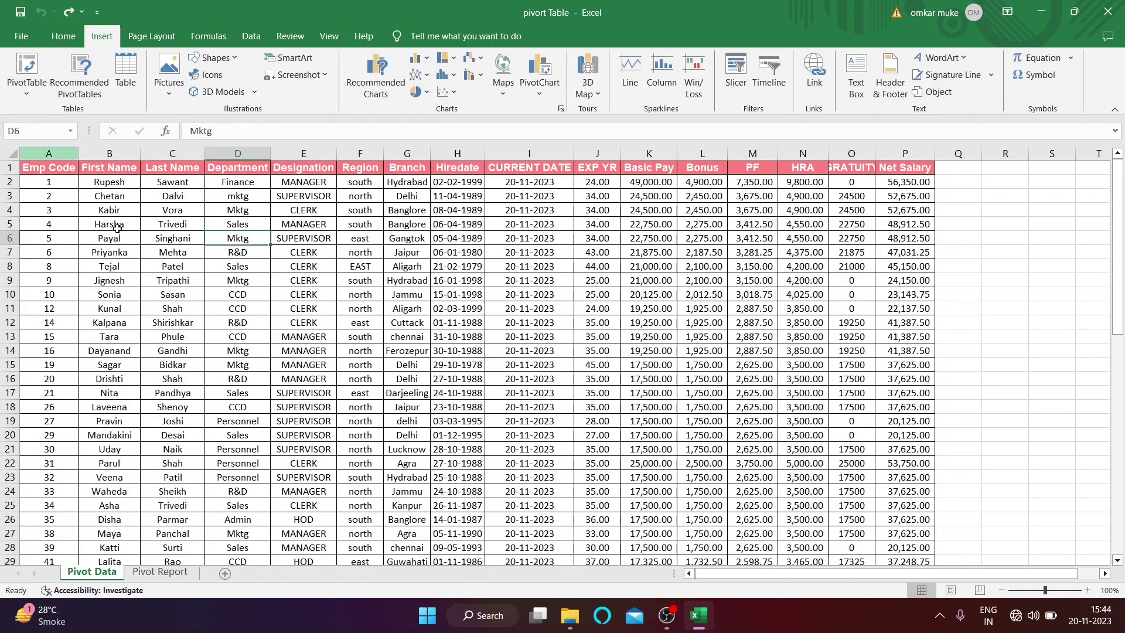
click(172, 294)
click(26, 82)
click(47, 111)
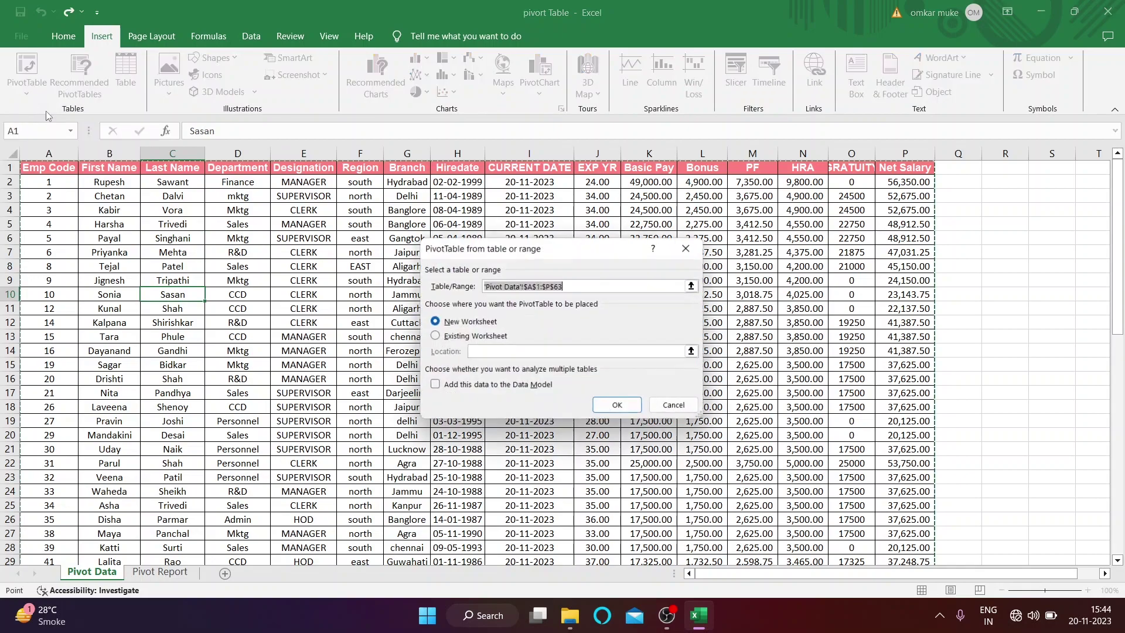
click(618, 406)
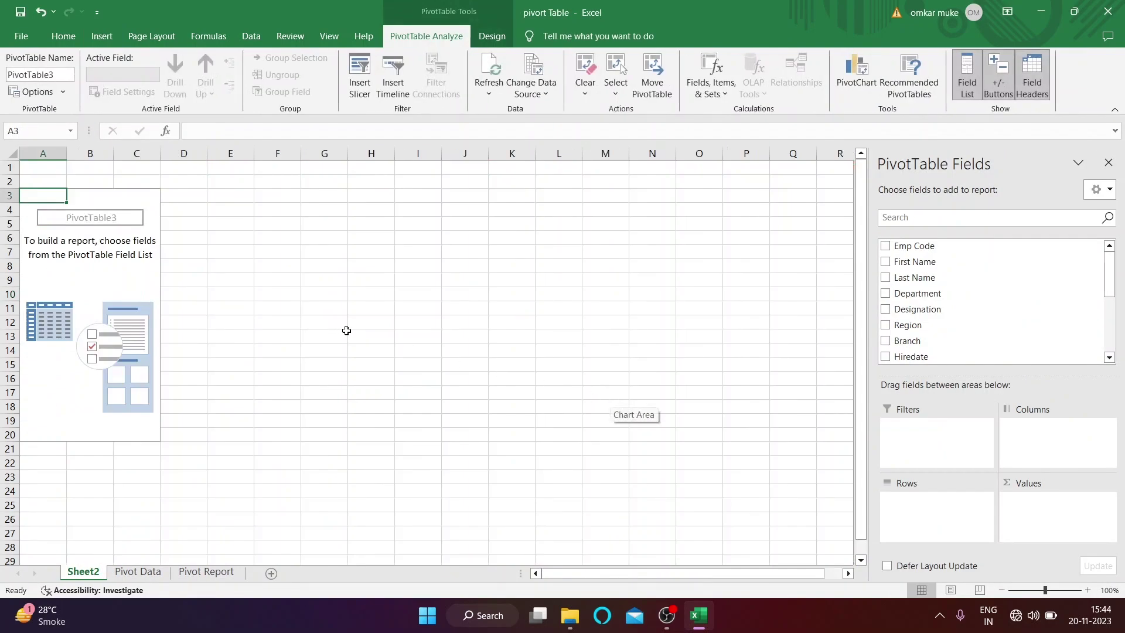
- Add First Name, Last Name, Department, Designation and Region as PivotTable rows, and Net Salary as the summed value
click(885, 262)
click(885, 277)
click(885, 294)
click(885, 309)
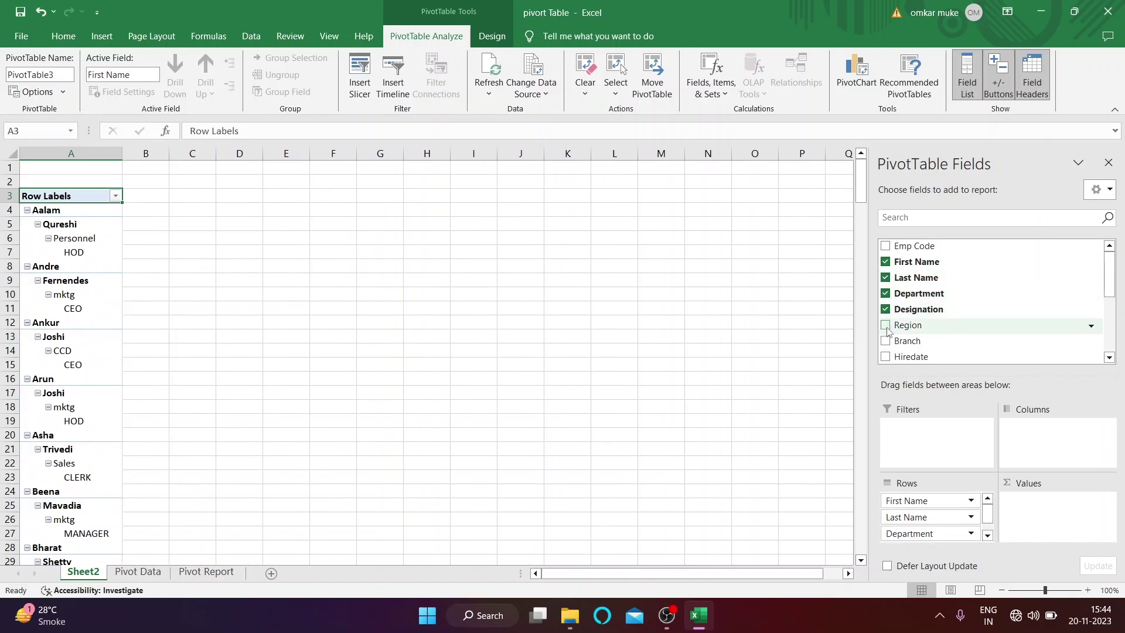
click(885, 325)
scroll(915, 328, down, 5)
drag(912, 337, 1079, 526)
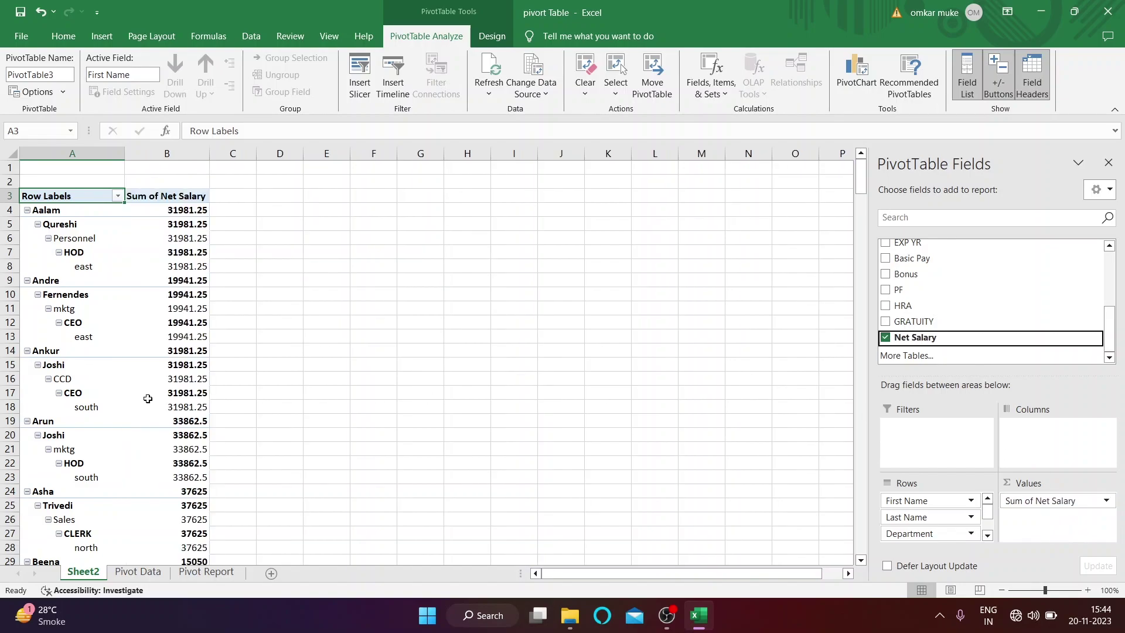
- Show the PivotTable in tabular form and turn off its subtotals
click(491, 36)
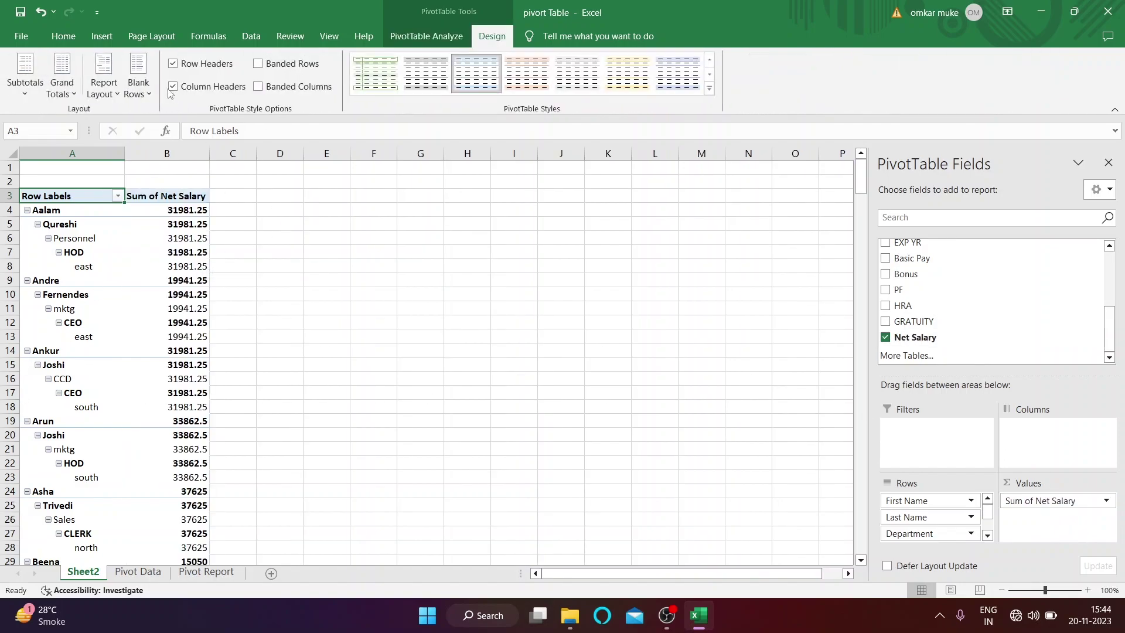
click(89, 92)
click(146, 171)
click(25, 88)
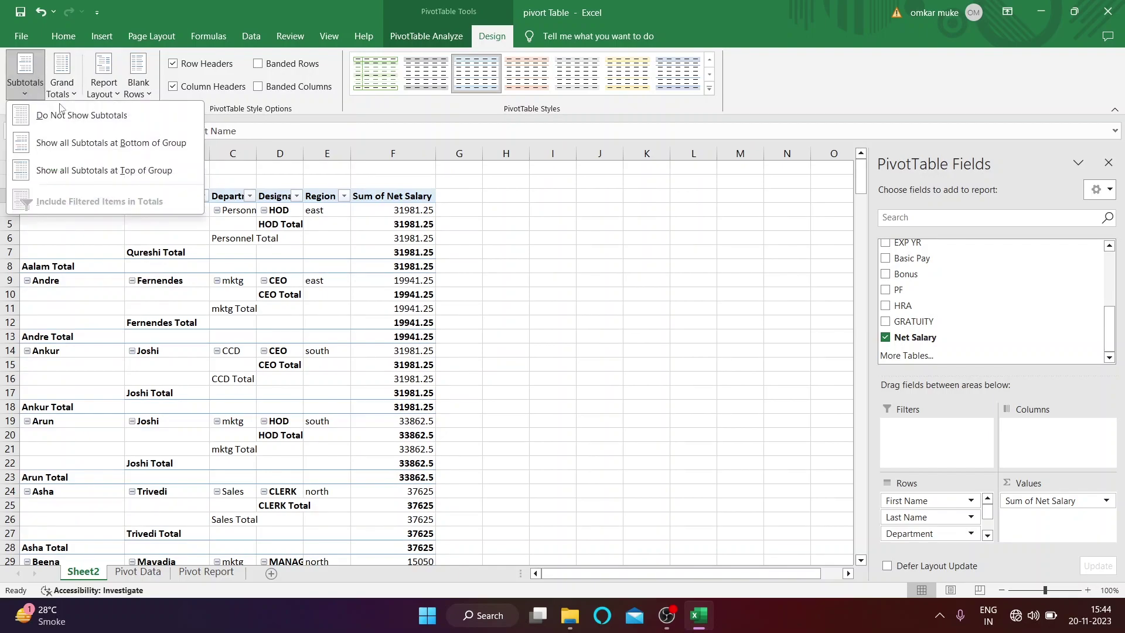
click(63, 115)
click(517, 241)
click(374, 269)
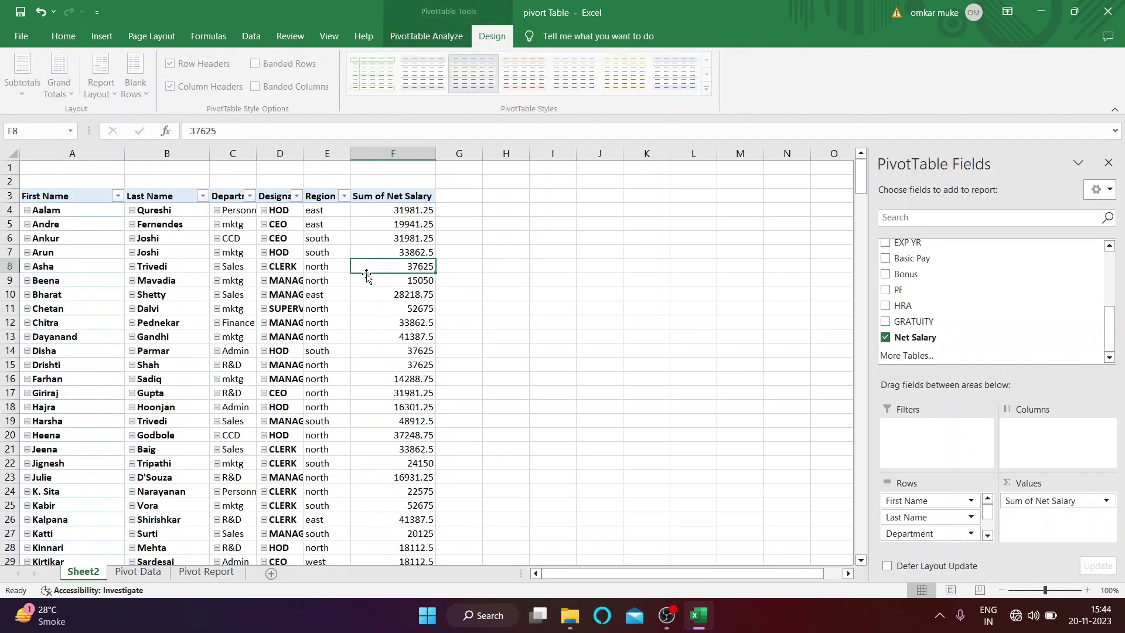
click(723, 226)
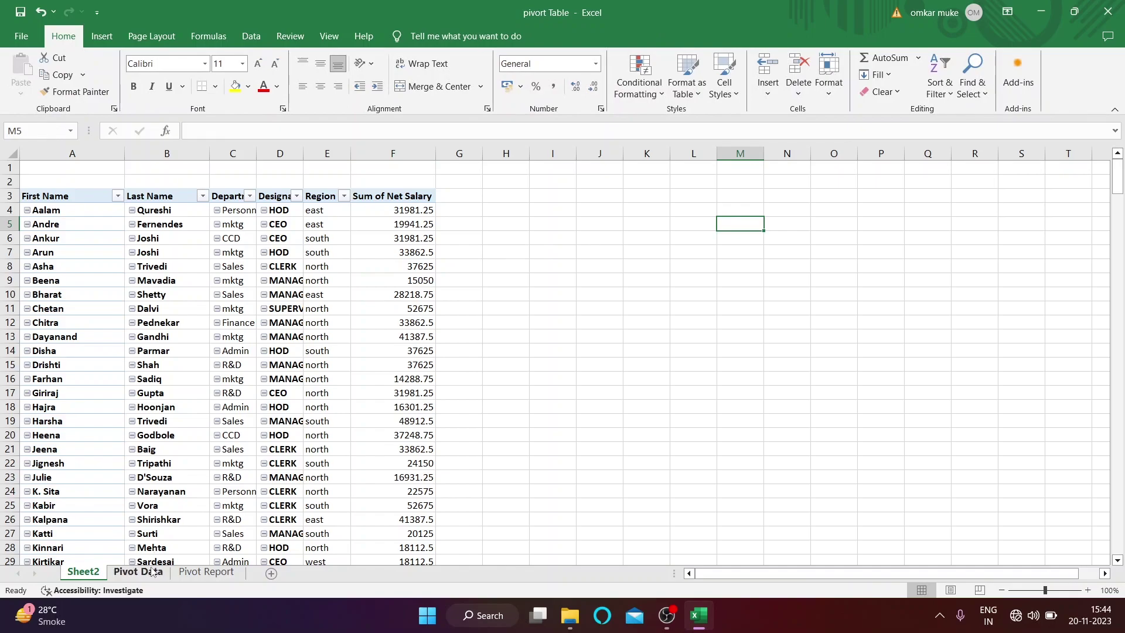
- View the Pivot Report sheet's slicers and charts, return to the Pivot Data sheet and close the Accessibility pane
click(151, 571)
click(208, 571)
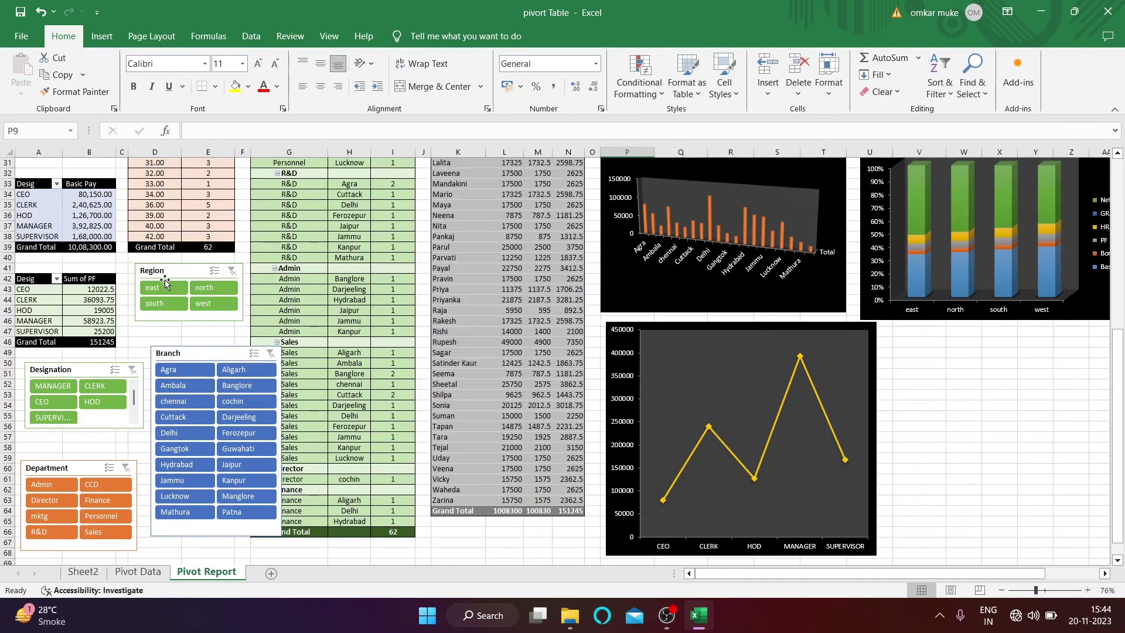
click(144, 590)
click(142, 572)
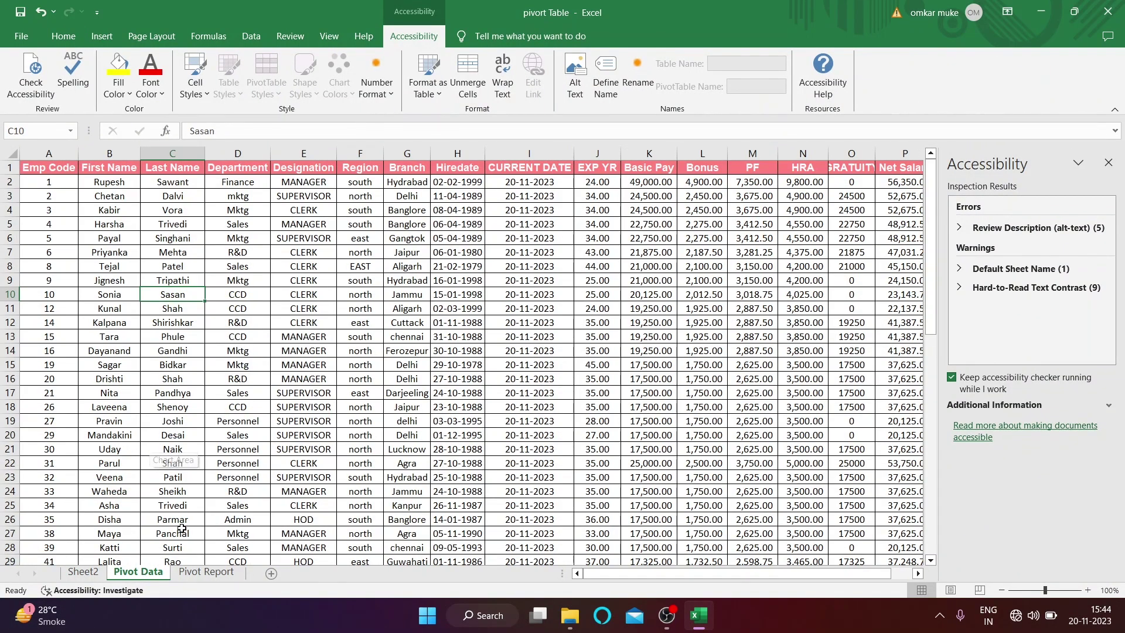
click(280, 380)
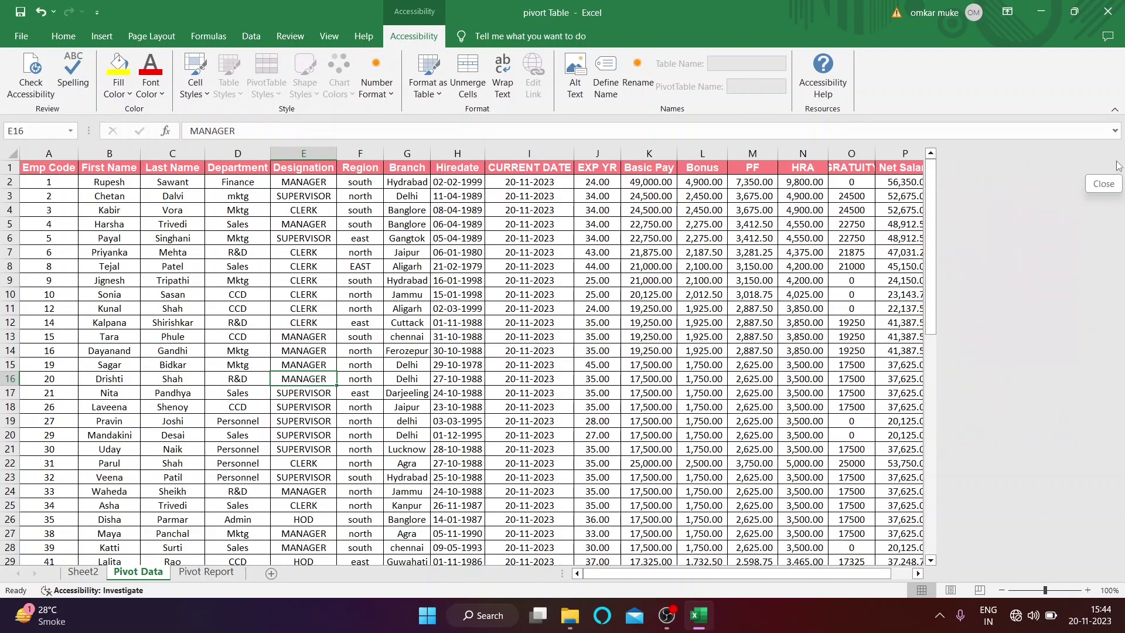
click(1108, 162)
- Insert a PivotTable from the Pivot Data range A1:P63 into the existing worksheet Sheet2 at cell O3
click(359, 308)
click(101, 36)
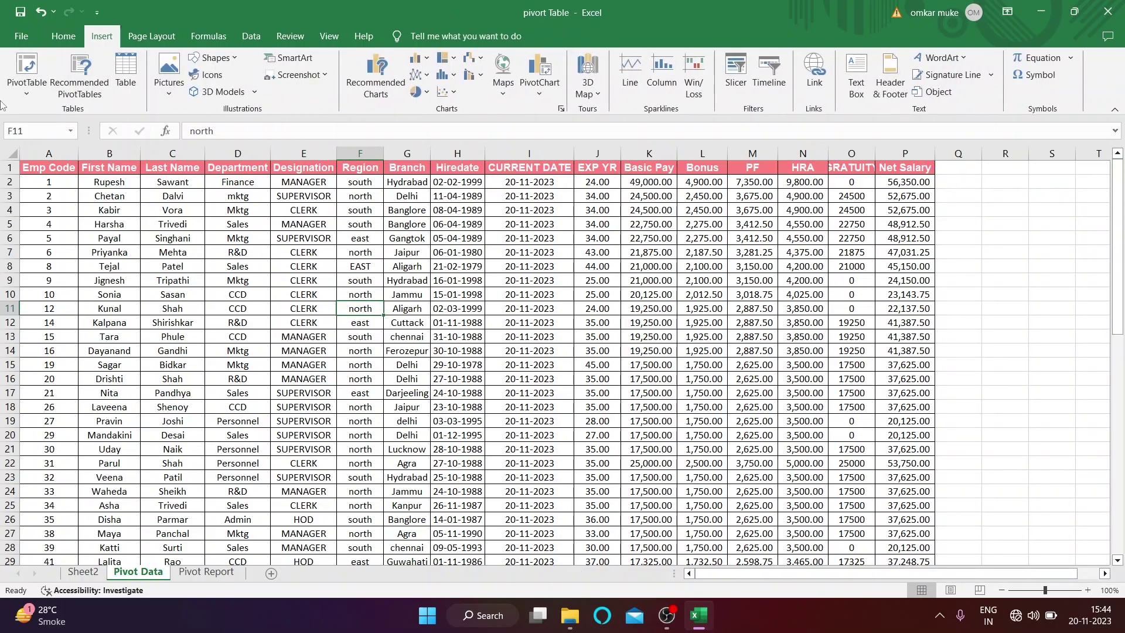
click(26, 88)
click(64, 111)
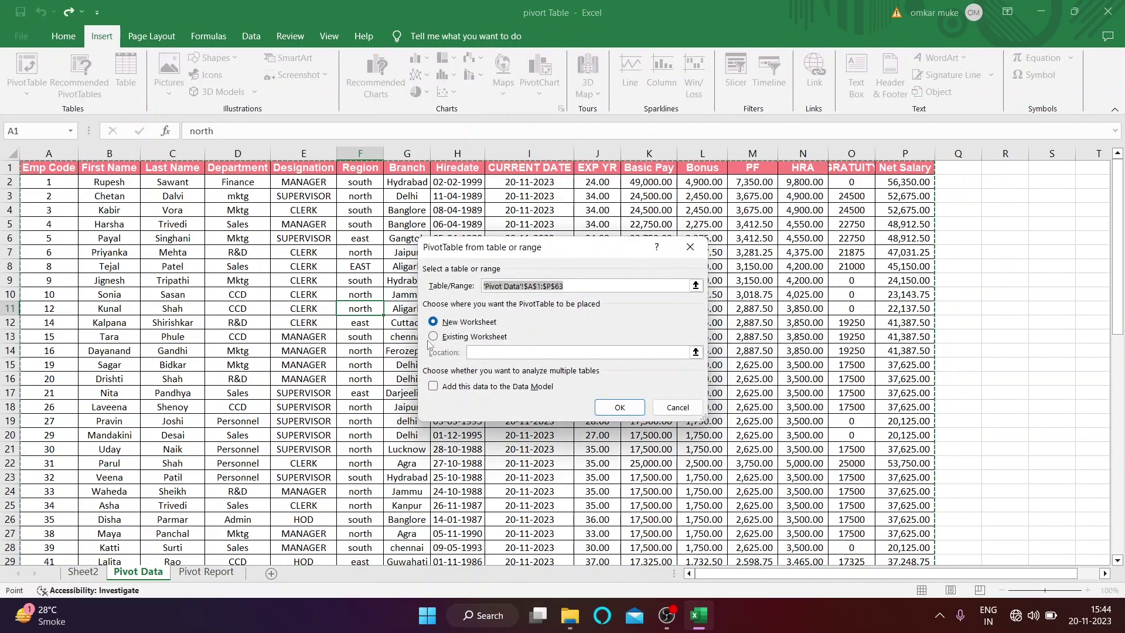
click(433, 336)
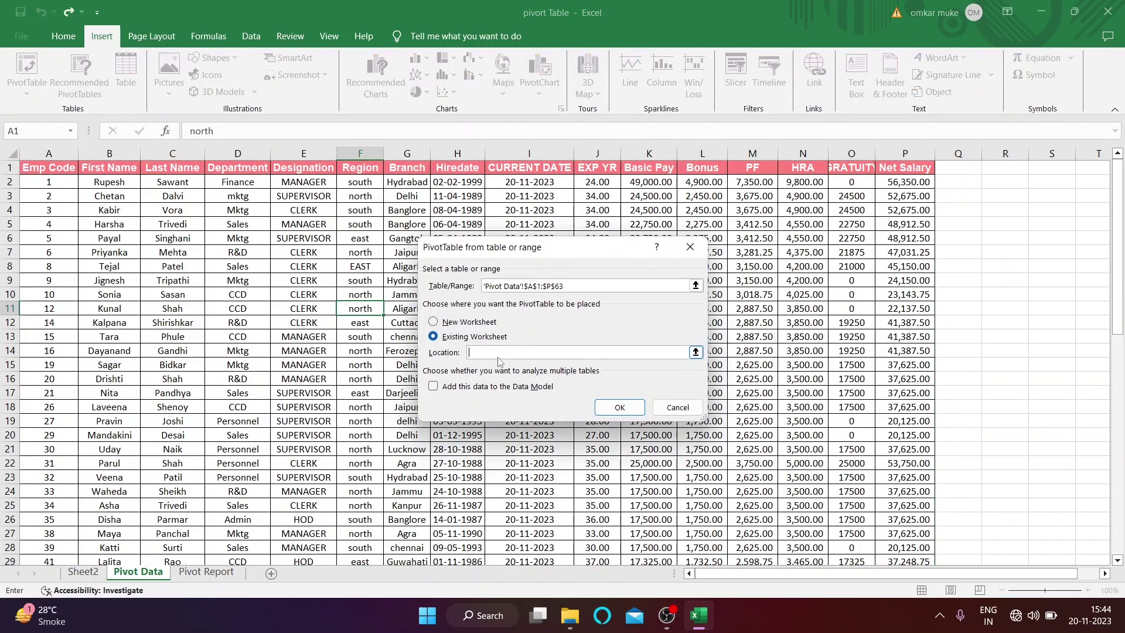
click(87, 571)
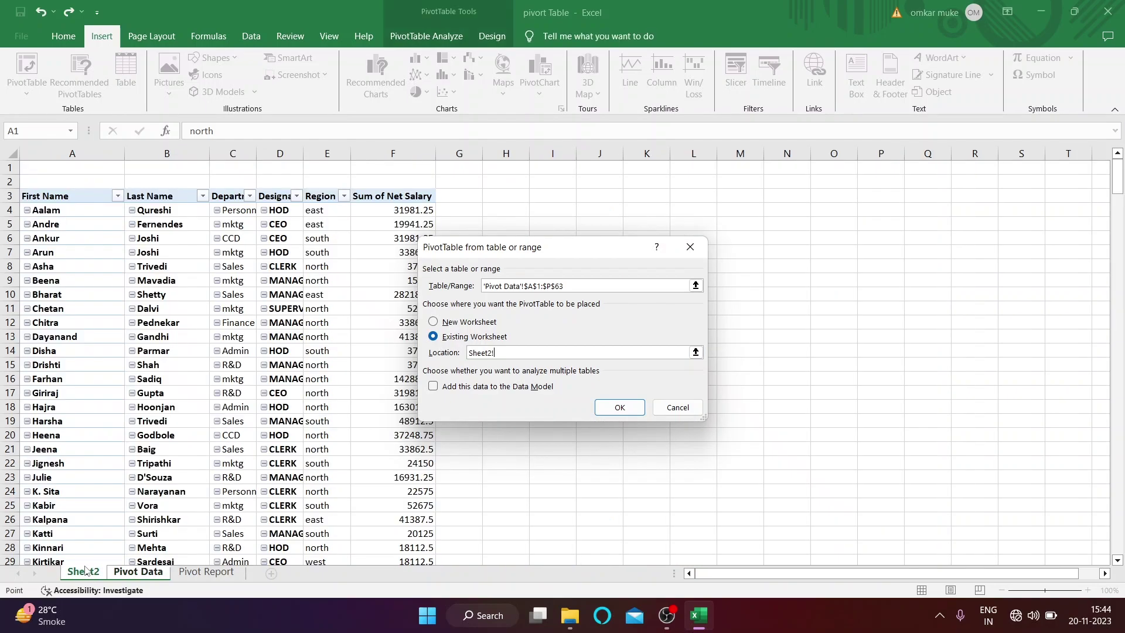
drag(535, 254, 373, 290)
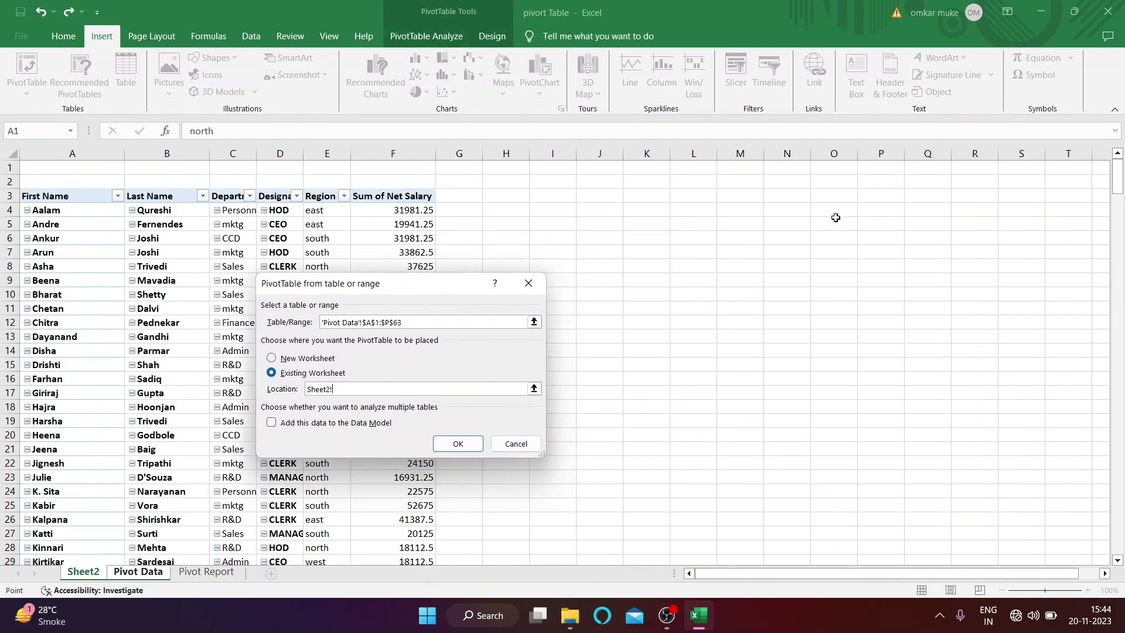
click(832, 196)
click(457, 444)
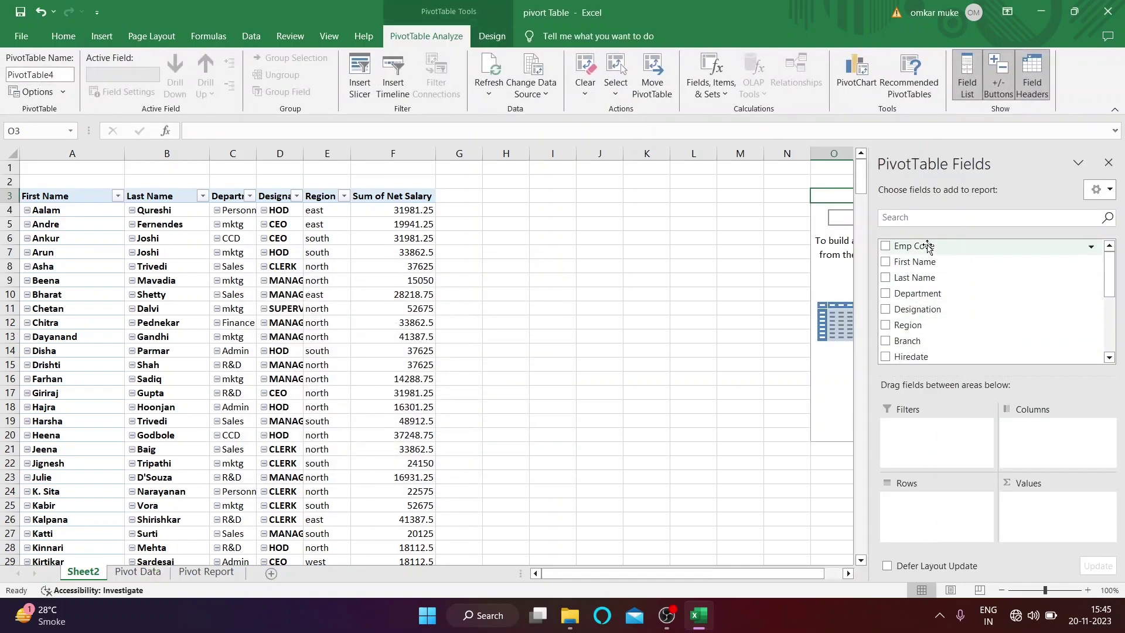
- Add Department and Branch as rows of the new PivotTable, and GRATUITY and Net Salary as summed values
drag(915, 293, 922, 498)
drag(924, 329, 931, 524)
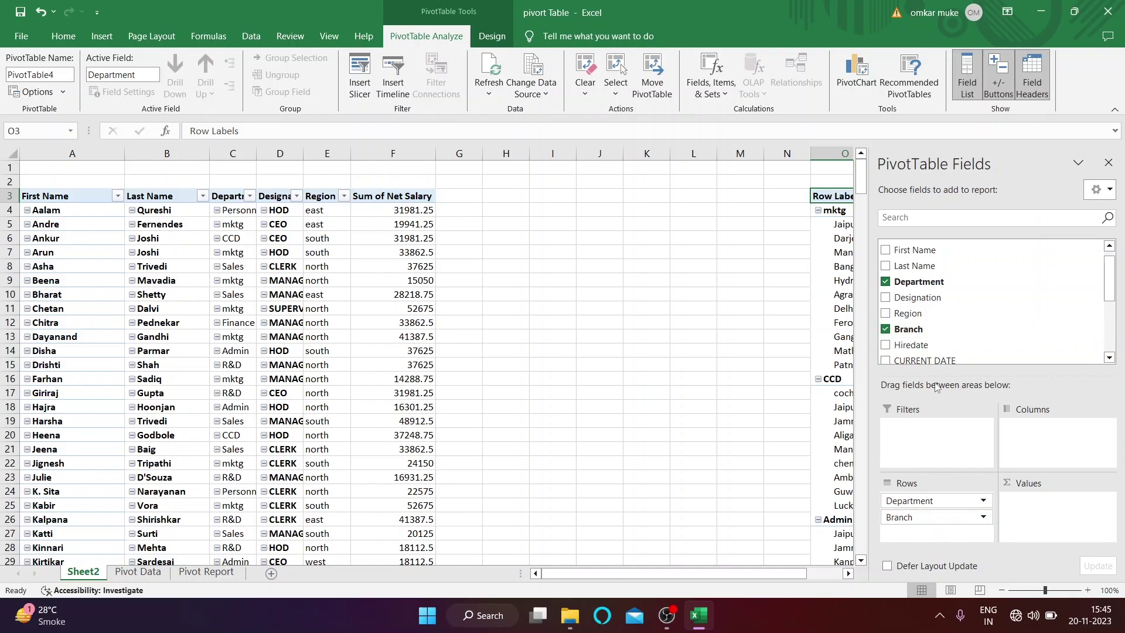
scroll(967, 304, down, 3)
drag(928, 322, 1055, 530)
click(661, 352)
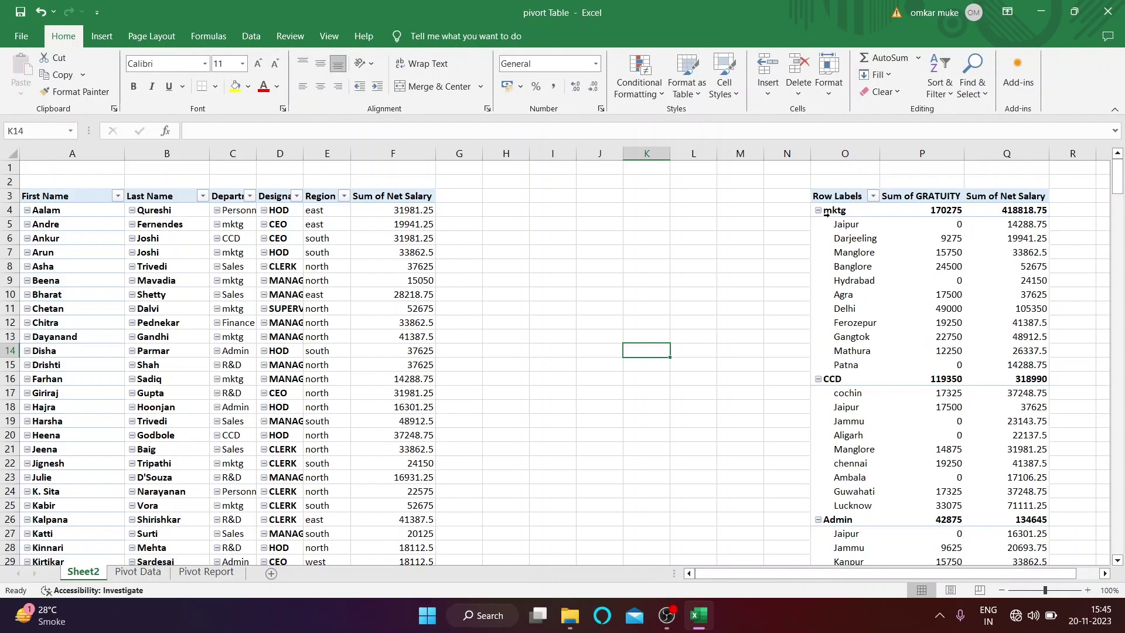
- Close the field list and show the Department and Branch PivotTable in tabular form
click(824, 259)
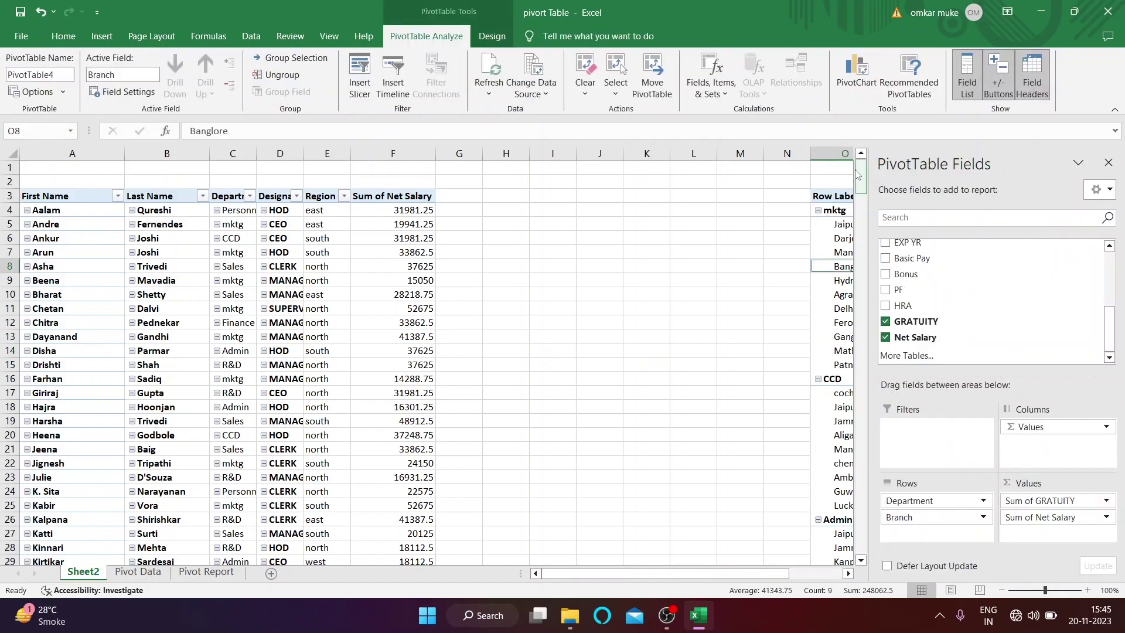
click(829, 199)
click(1107, 163)
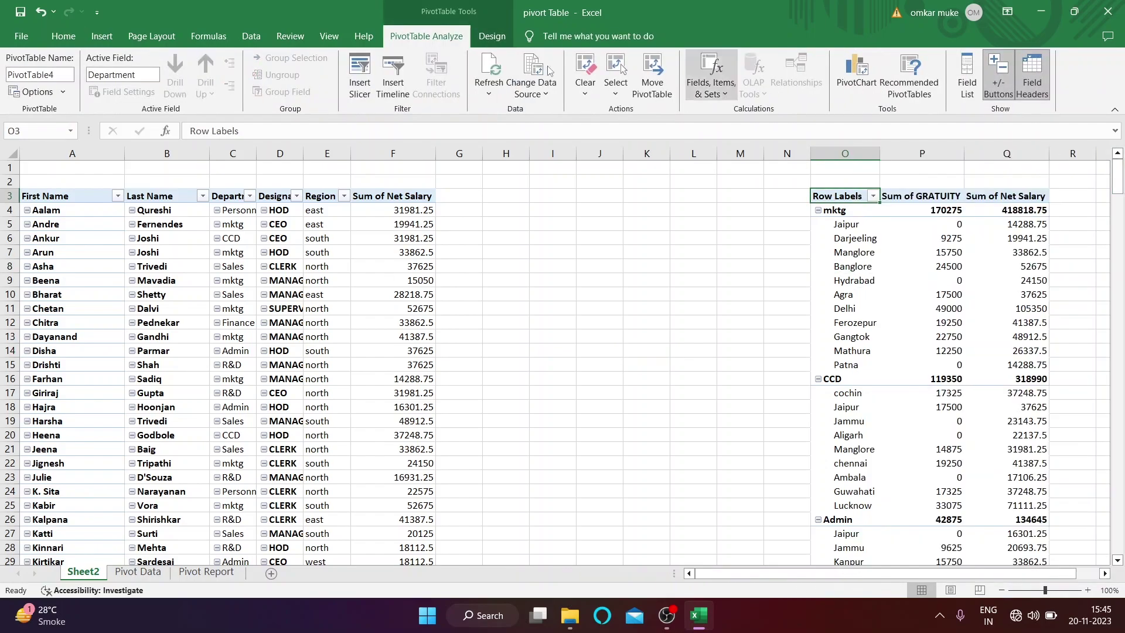
click(492, 36)
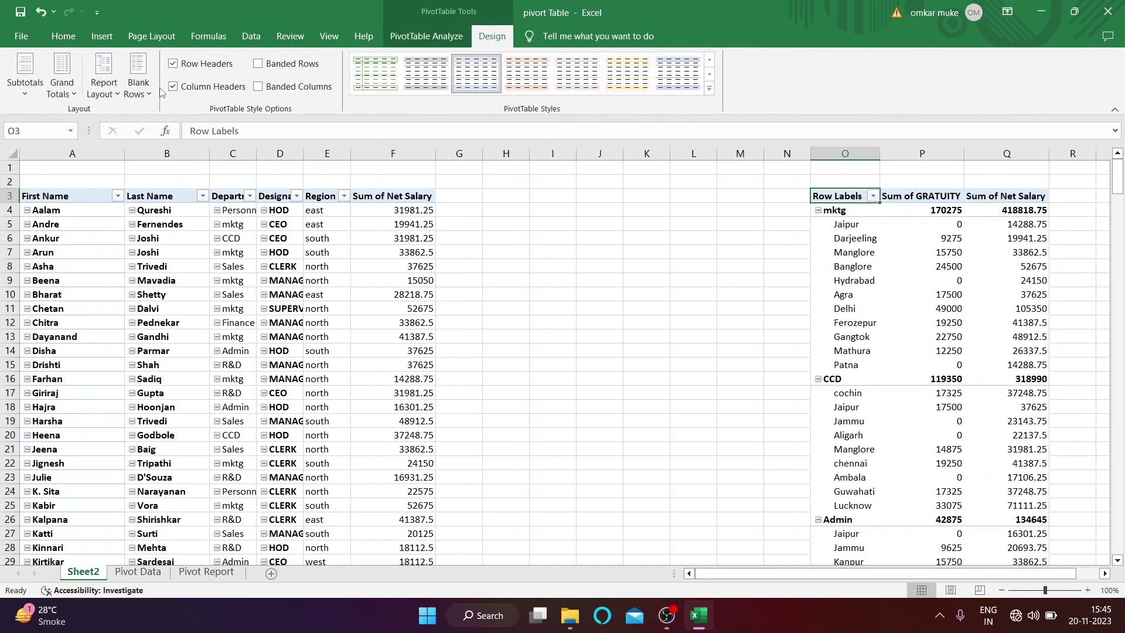
click(112, 82)
click(176, 170)
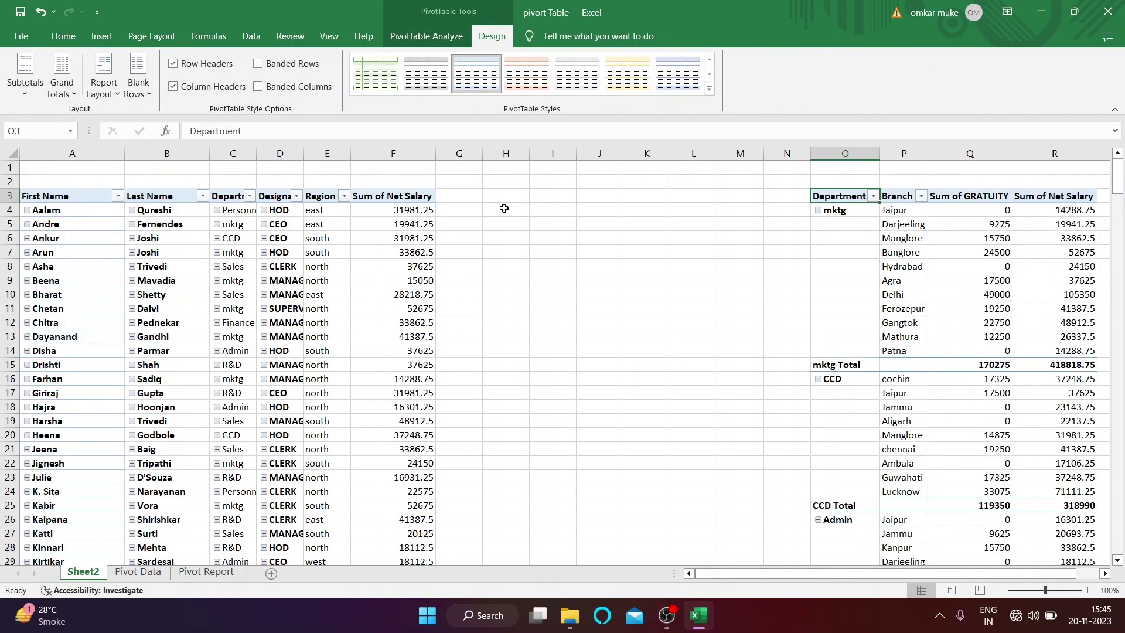
click(868, 268)
drag(968, 571, 935, 577)
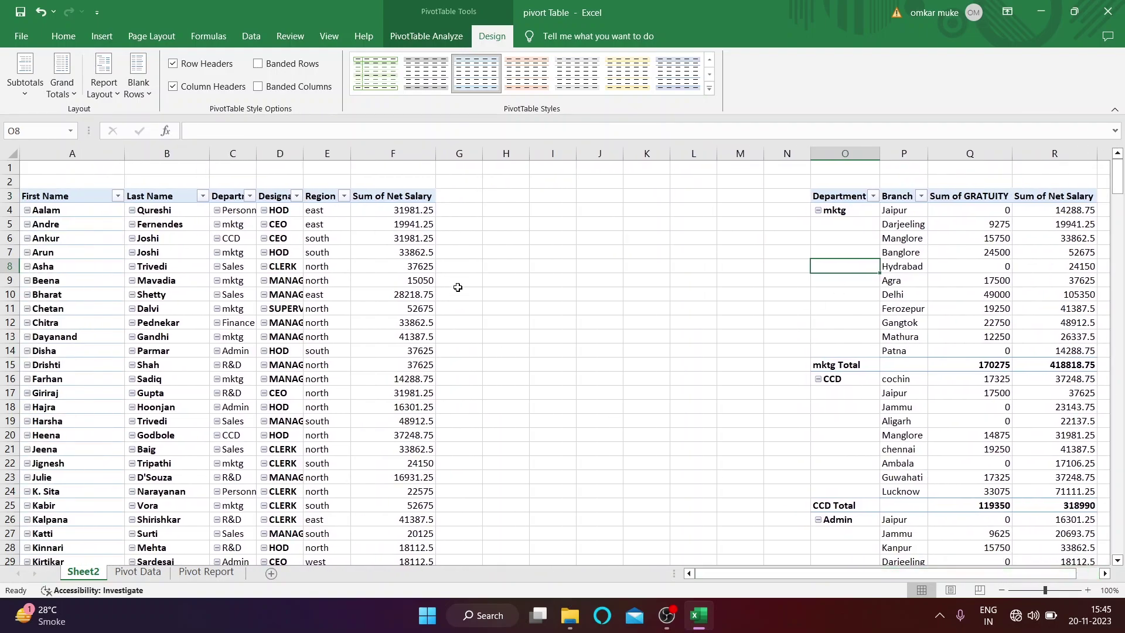
click(492, 267)
click(845, 238)
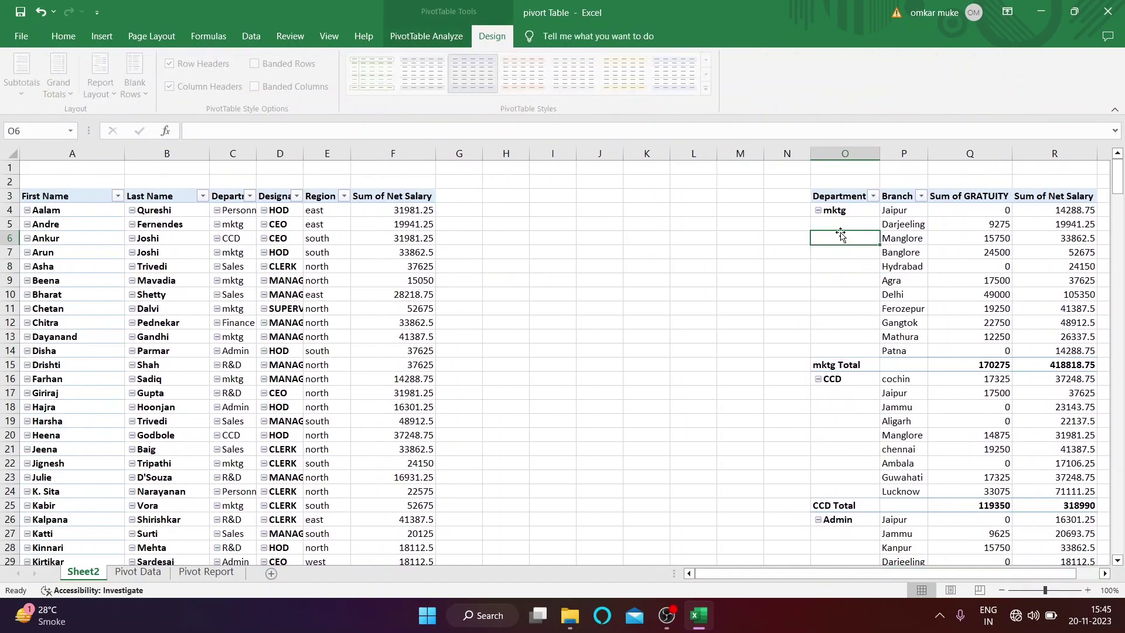
click(581, 281)
- Insert a Department slicer for the employee net salary PivotTable and place it in the empty space between the two PivotTables
click(413, 269)
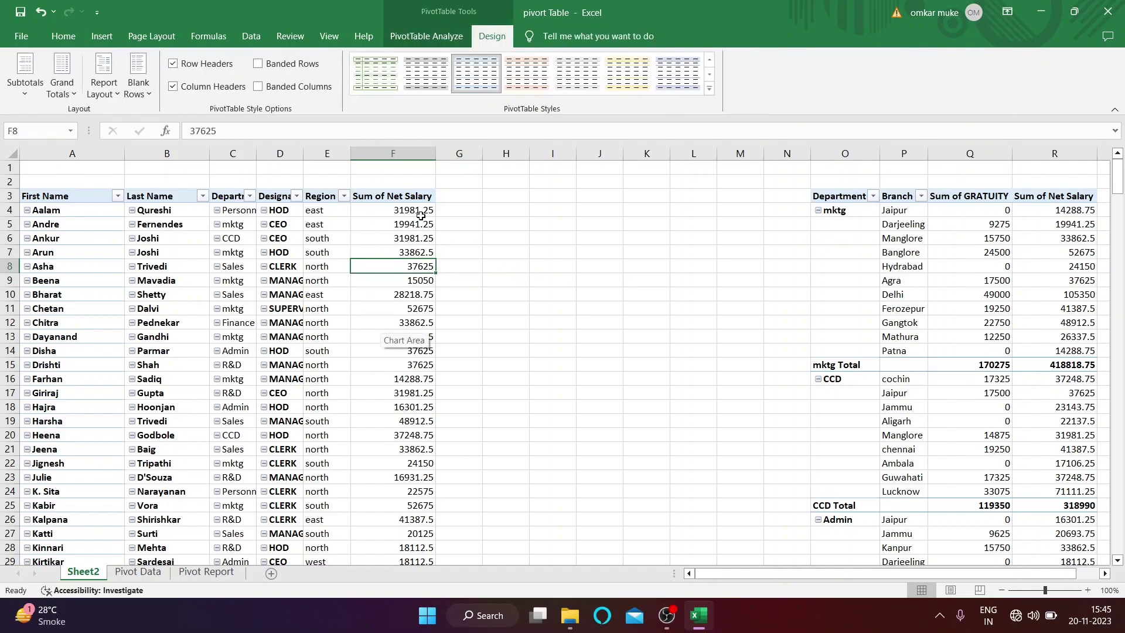
click(431, 37)
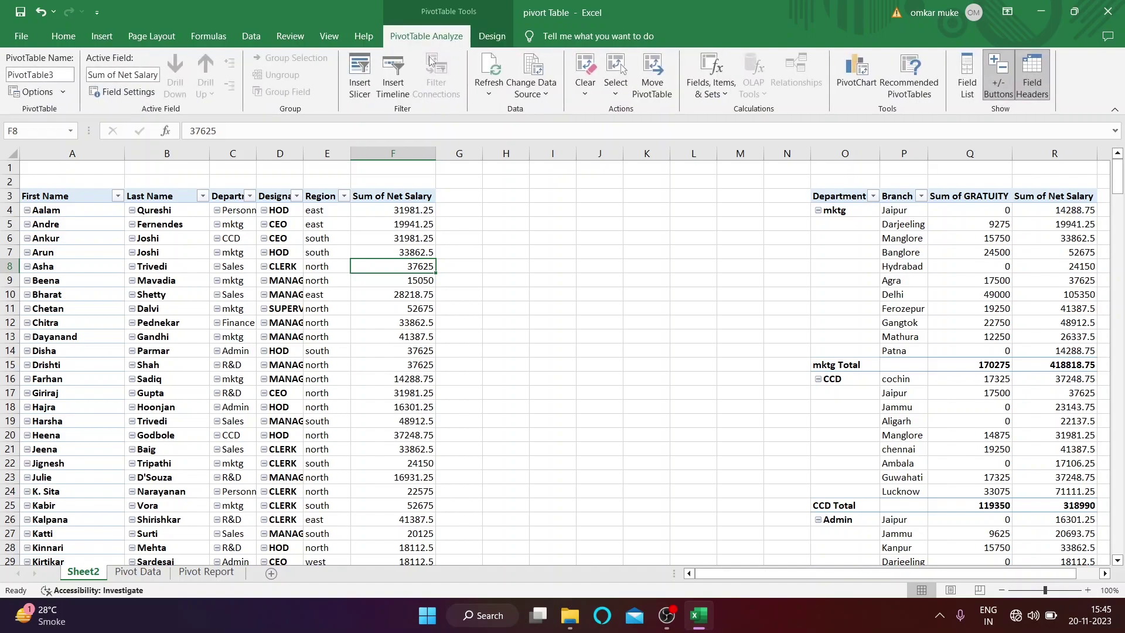
click(359, 76)
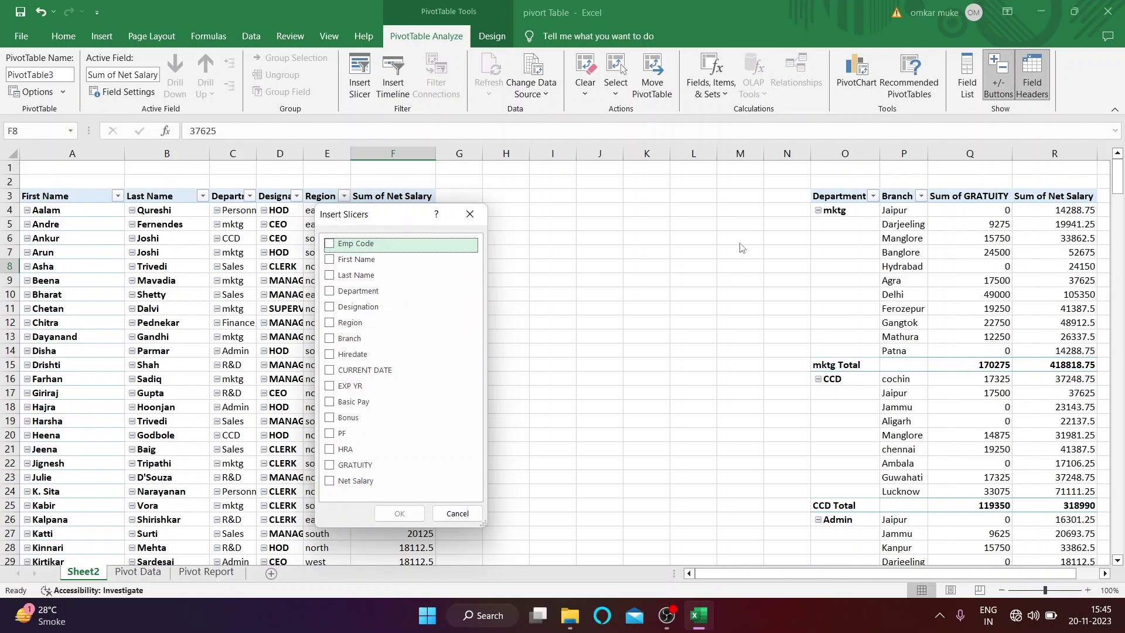
click(330, 295)
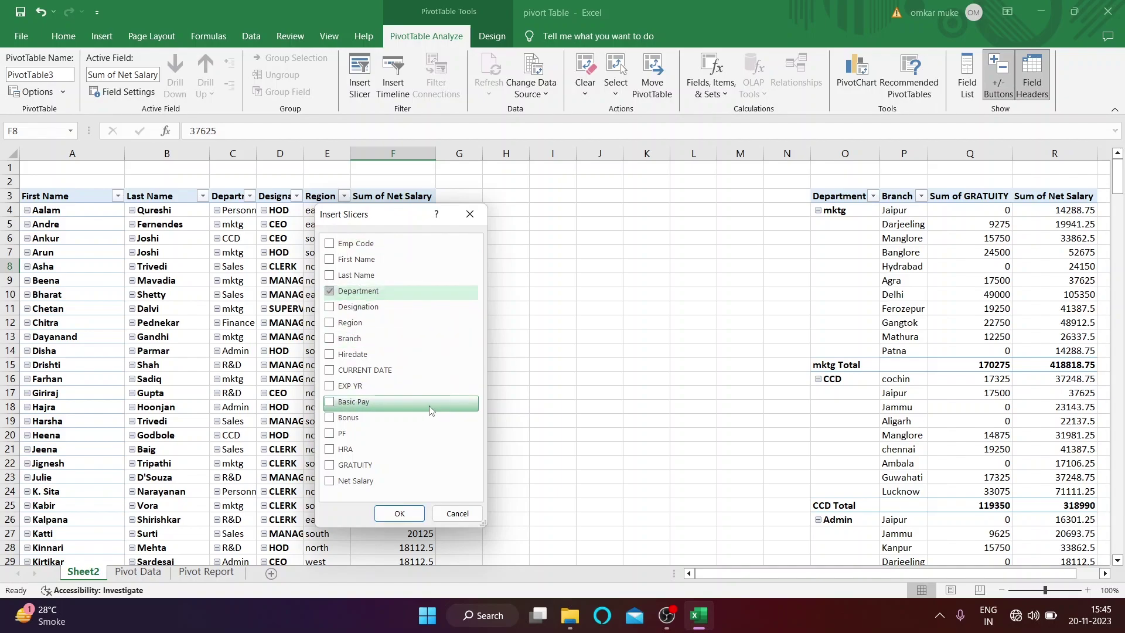
click(400, 514)
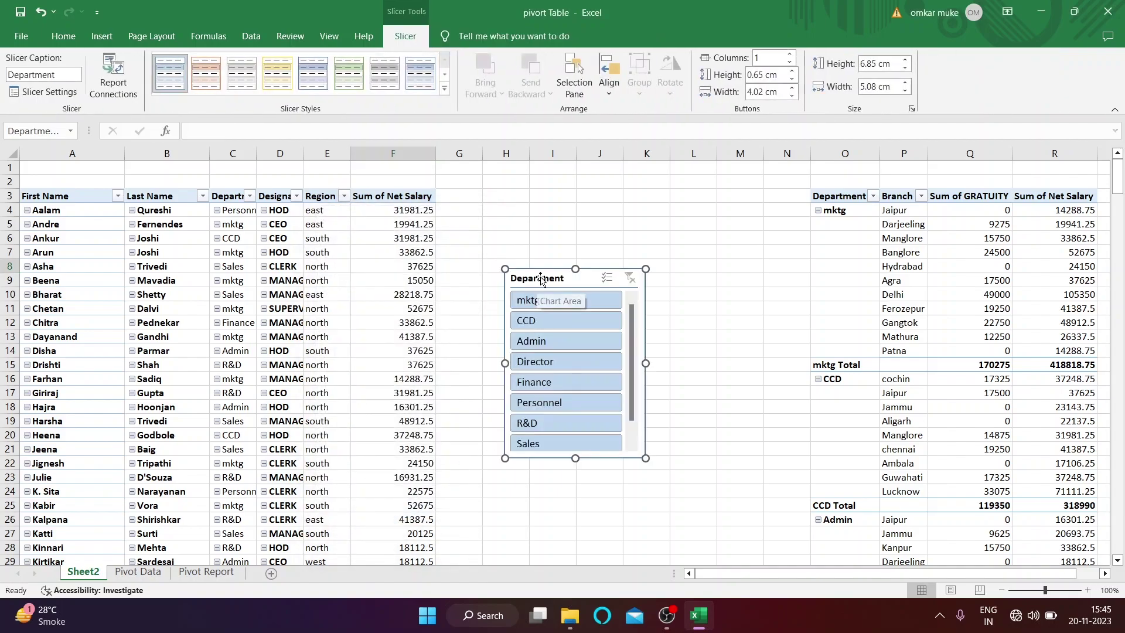
drag(500, 334, 509, 298)
- Test the Department slicer by filtering to mktg and to CCD, clearing the filter after each
click(549, 265)
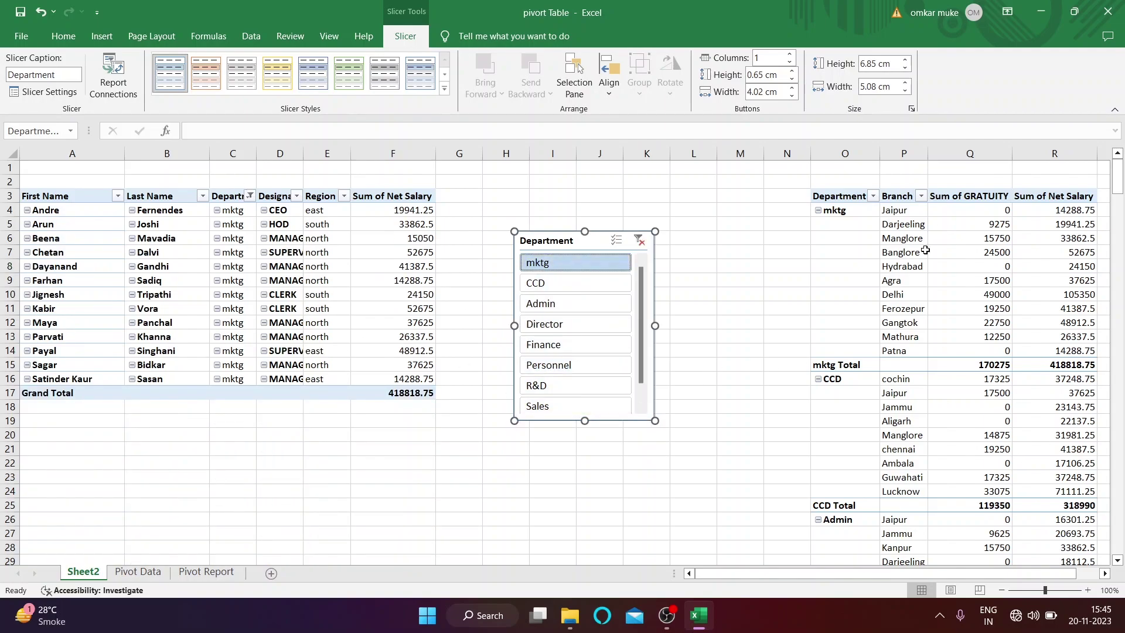
click(638, 240)
click(569, 267)
click(639, 240)
click(565, 285)
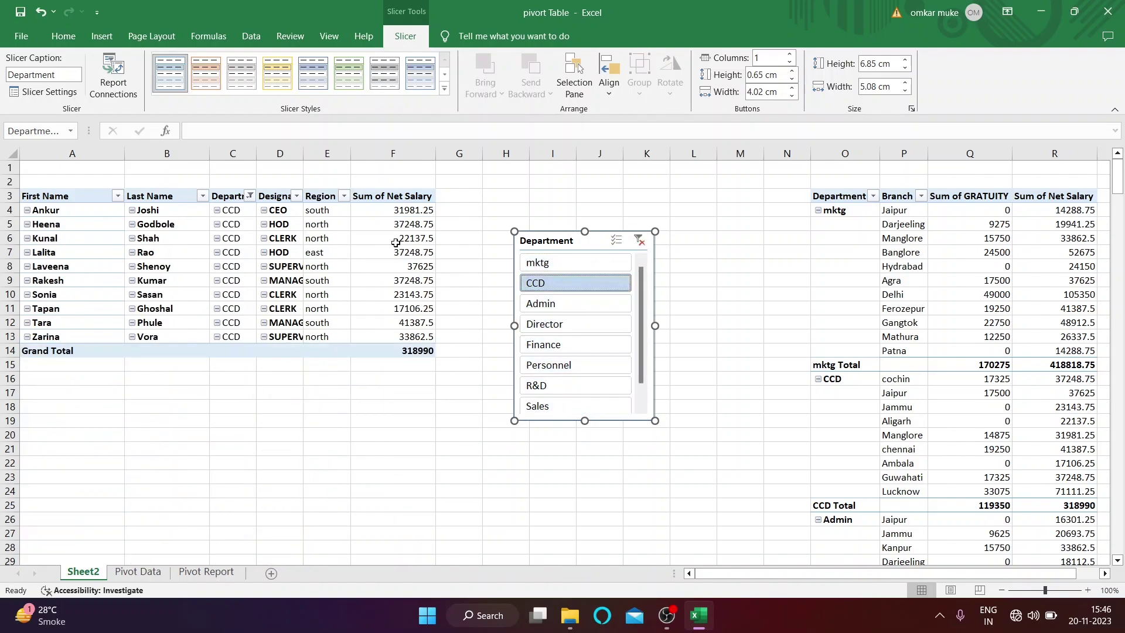
click(640, 241)
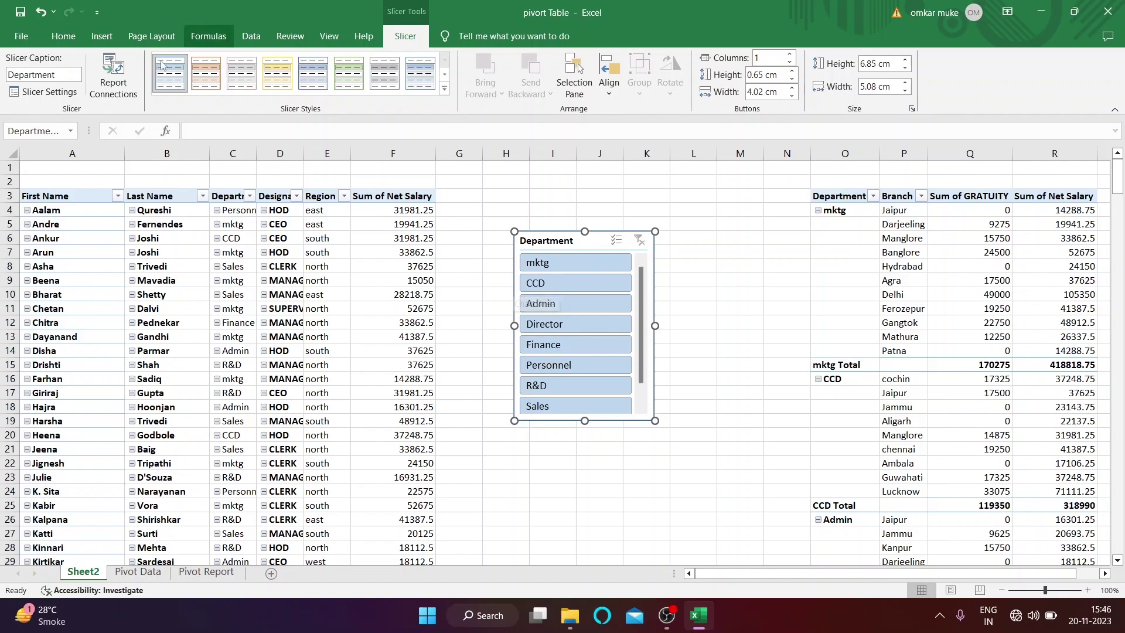
- Connect the Department slicer to PivotTable4 as well, keeping its connection to PivotTable3
click(116, 82)
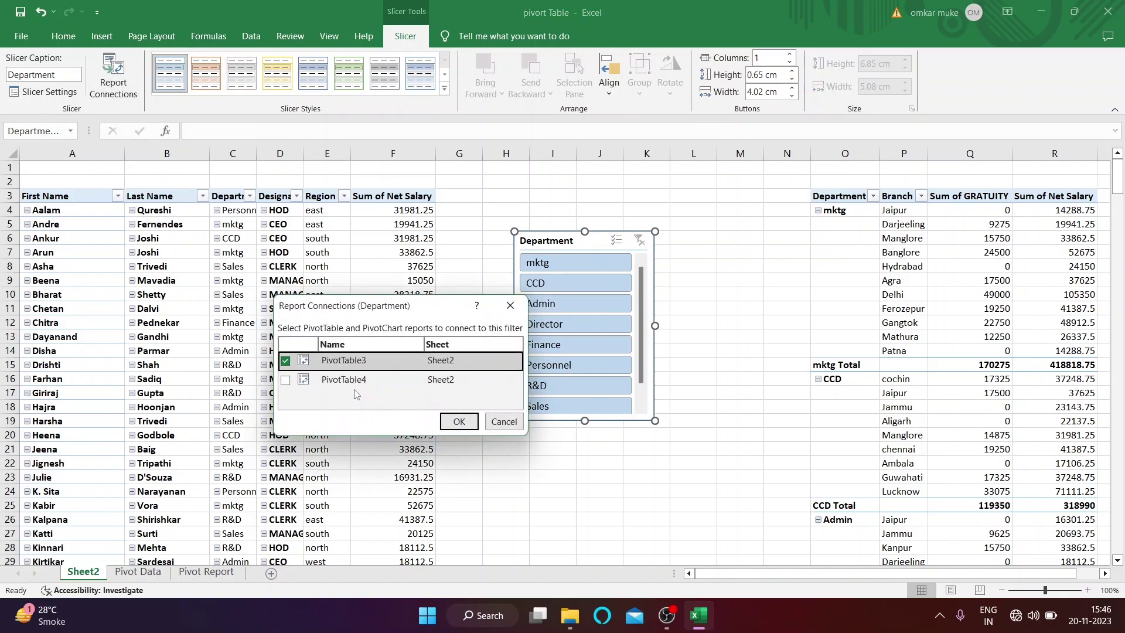
click(285, 381)
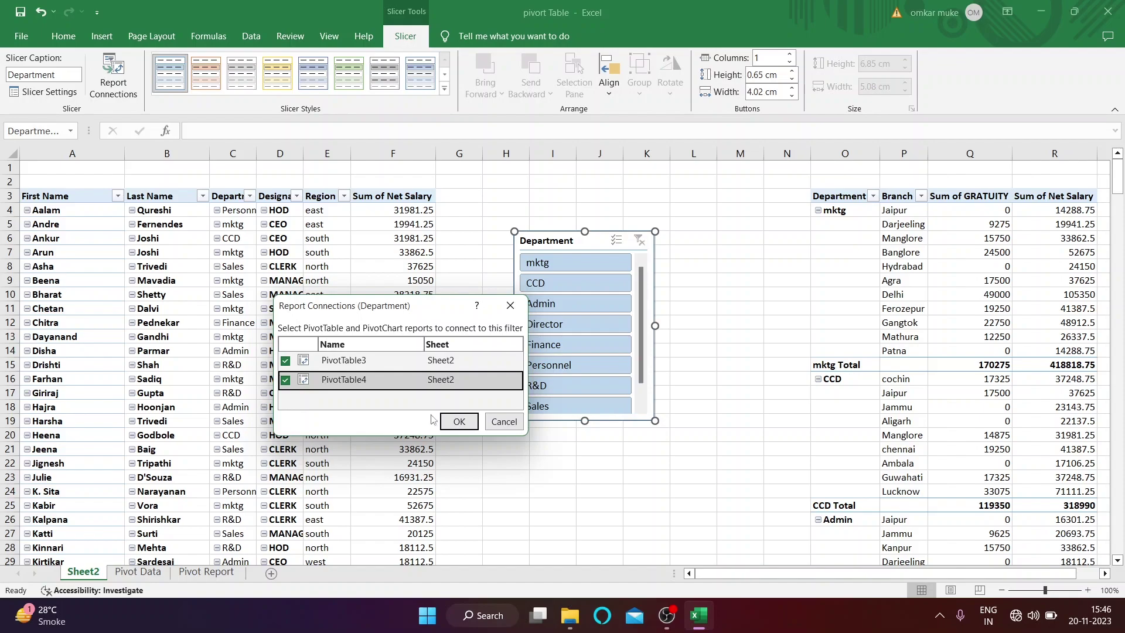
click(458, 421)
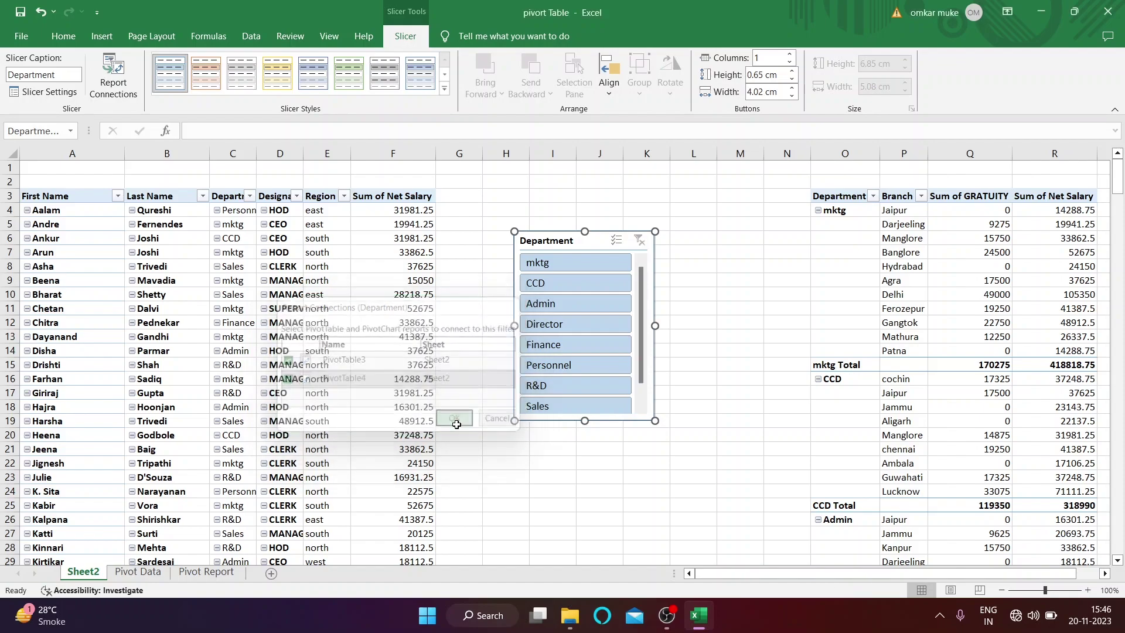
- Test the connected slicer on Admin, CCD and Director, and extend the Director selection with Finance and Personnel
click(575, 304)
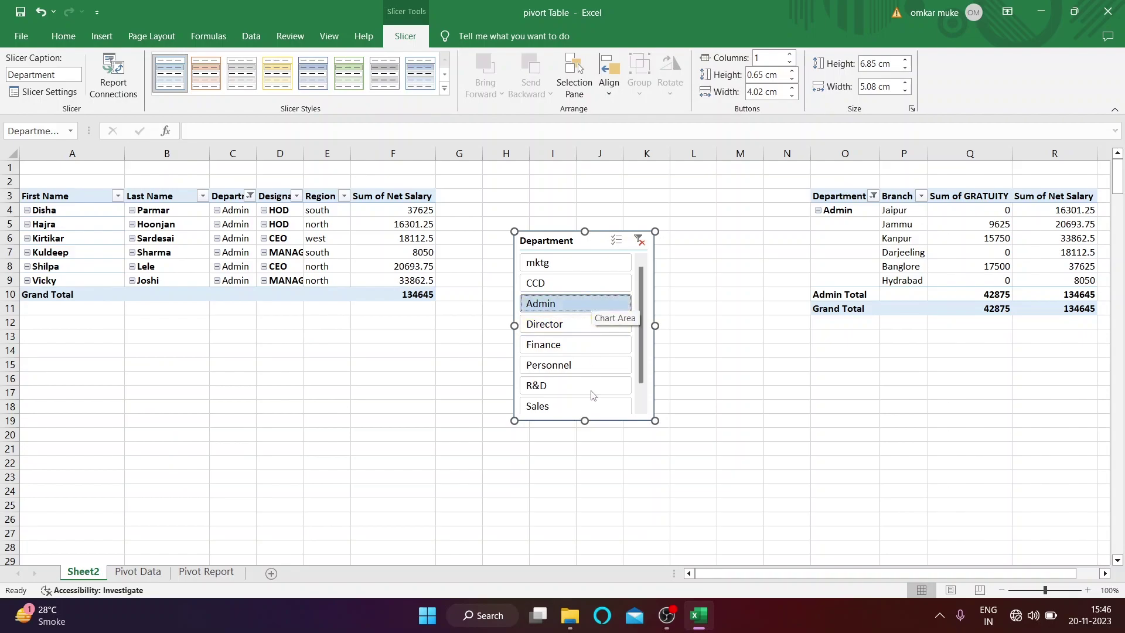
click(593, 286)
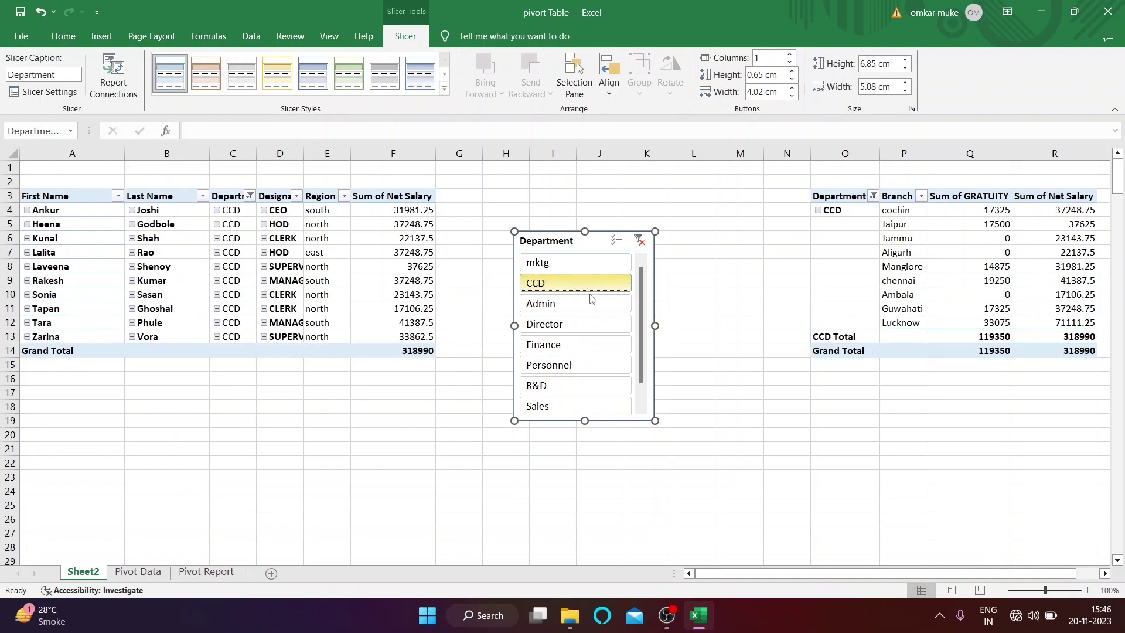
click(562, 325)
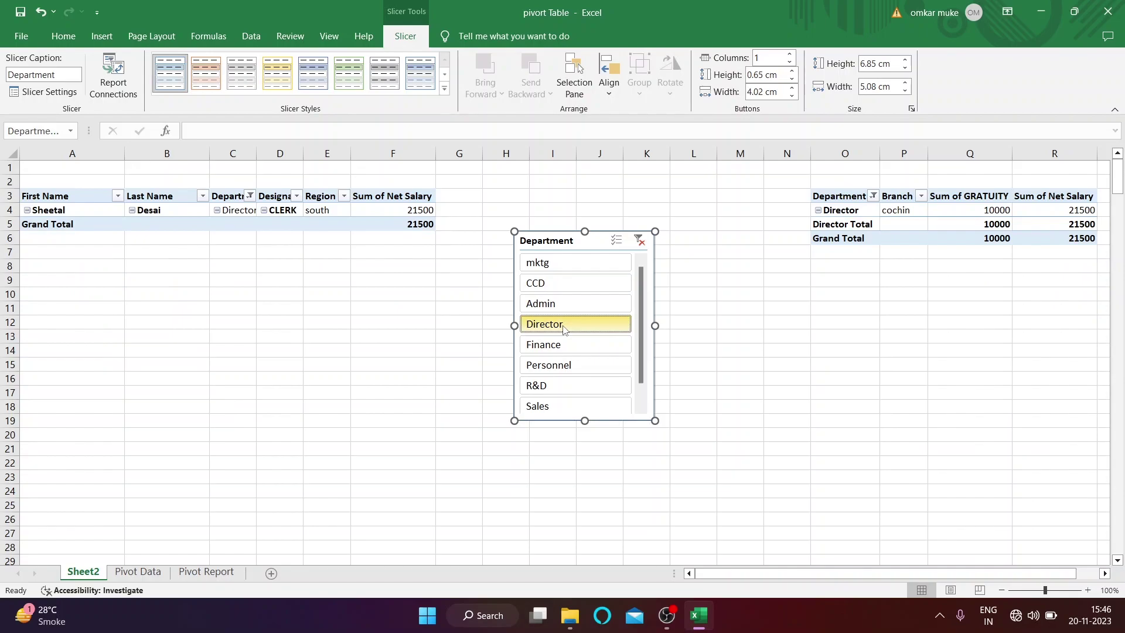
ctrl+click(566, 345)
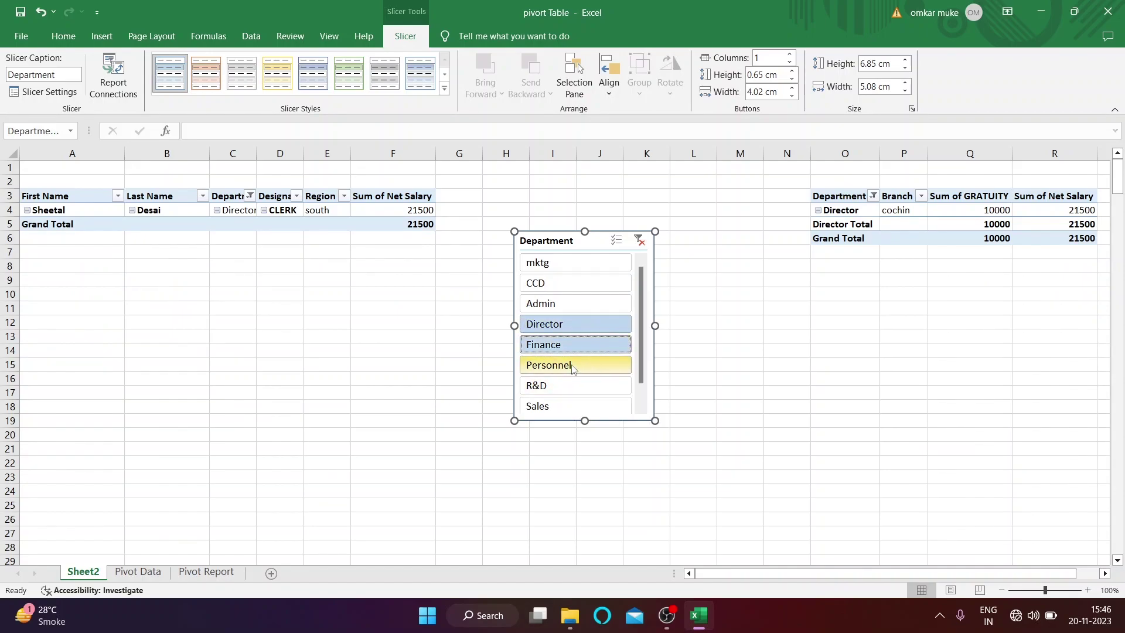
ctrl+click(573, 366)
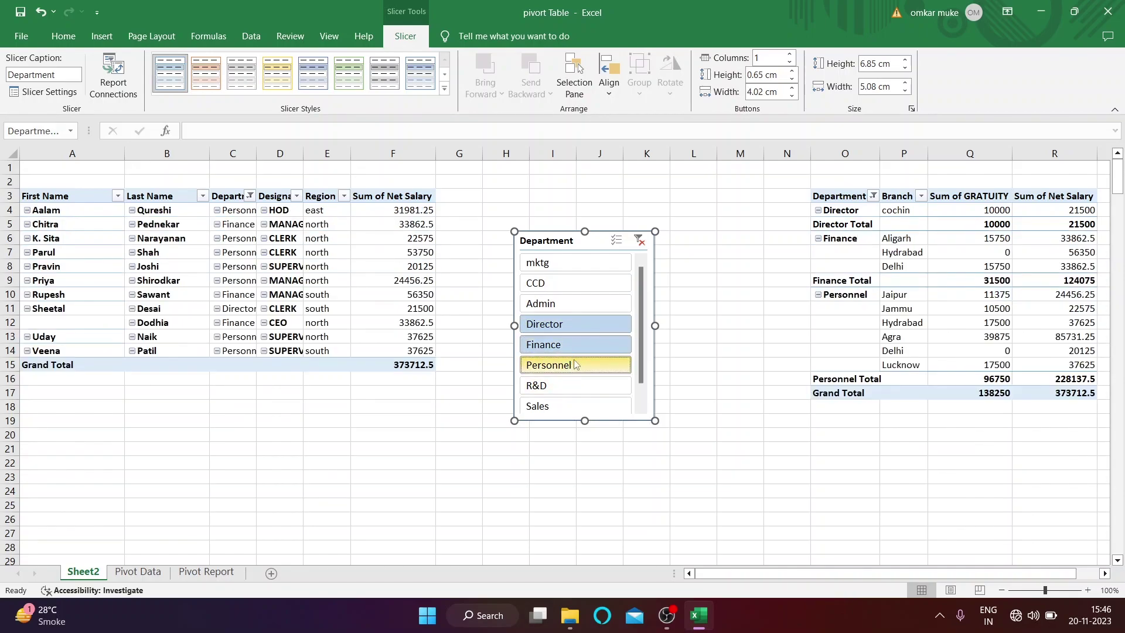
ctrl+click(574, 387)
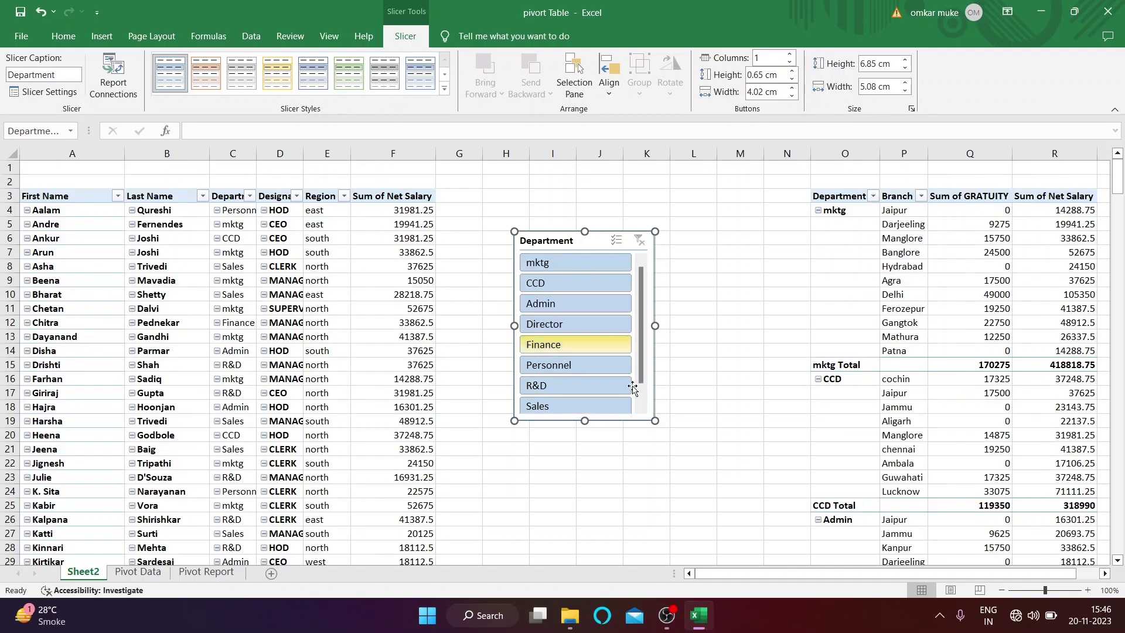
- Filter both PivotTables to the Personnel department with the slicer
click(645, 462)
click(578, 367)
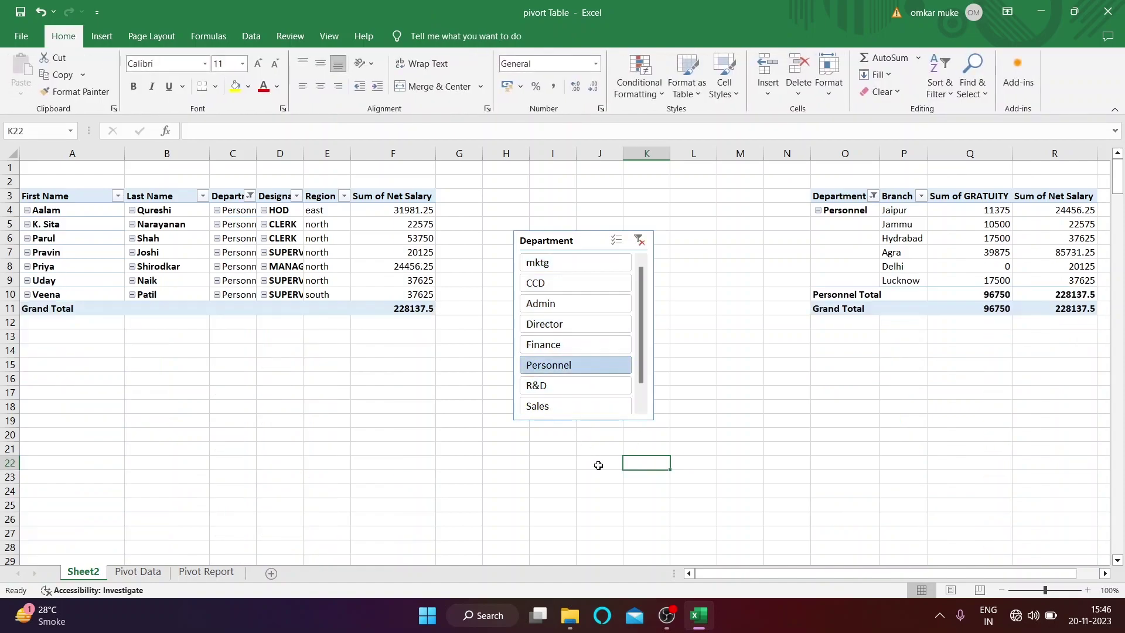